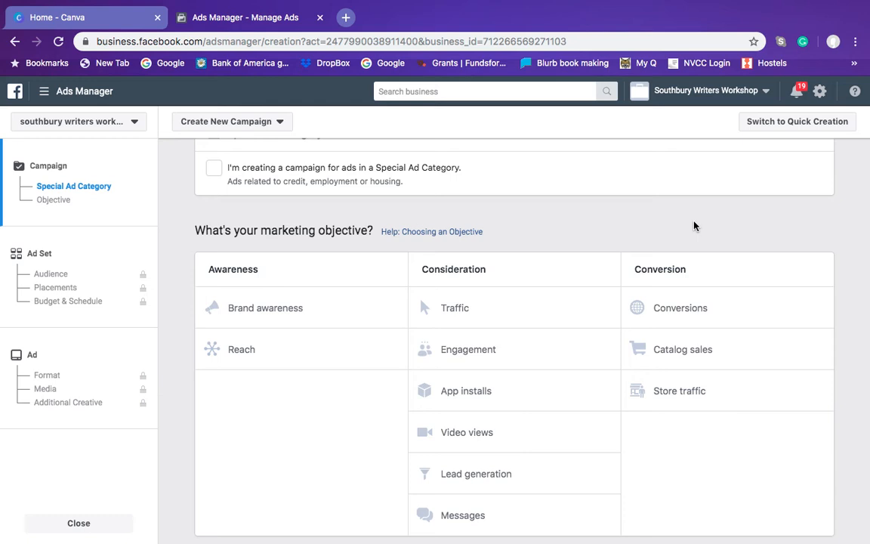
# Choose Traffic as the marketing objective for the new campaign.
pyautogui.scroll(3, 694, 225)
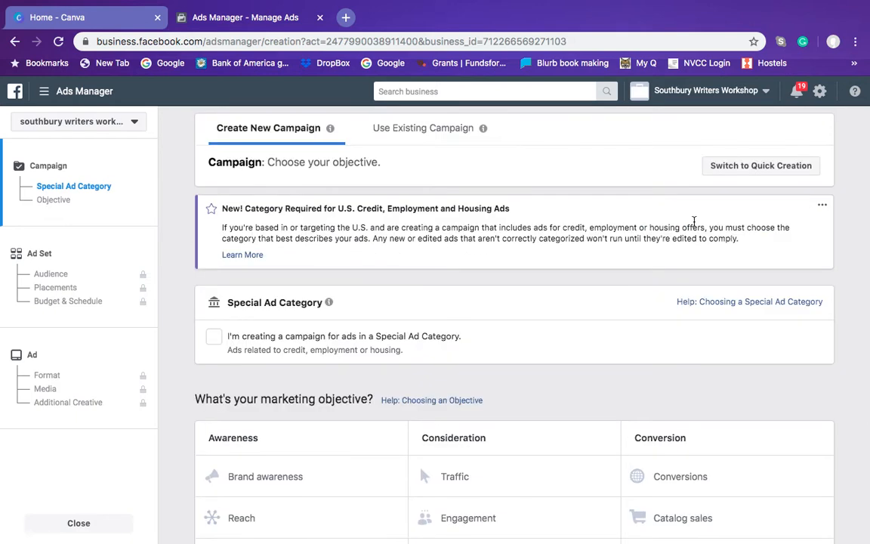
pyautogui.scroll(-2, 694, 221)
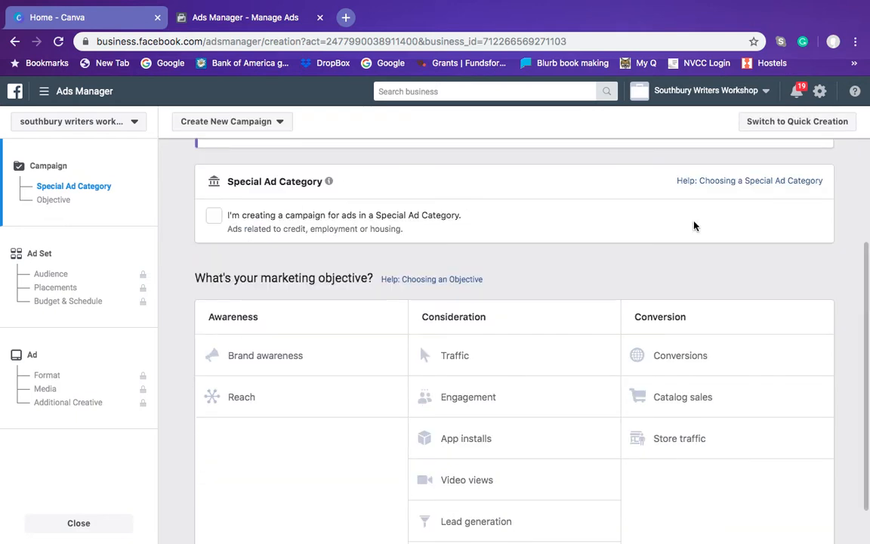
pyautogui.scroll(2, 694, 221)
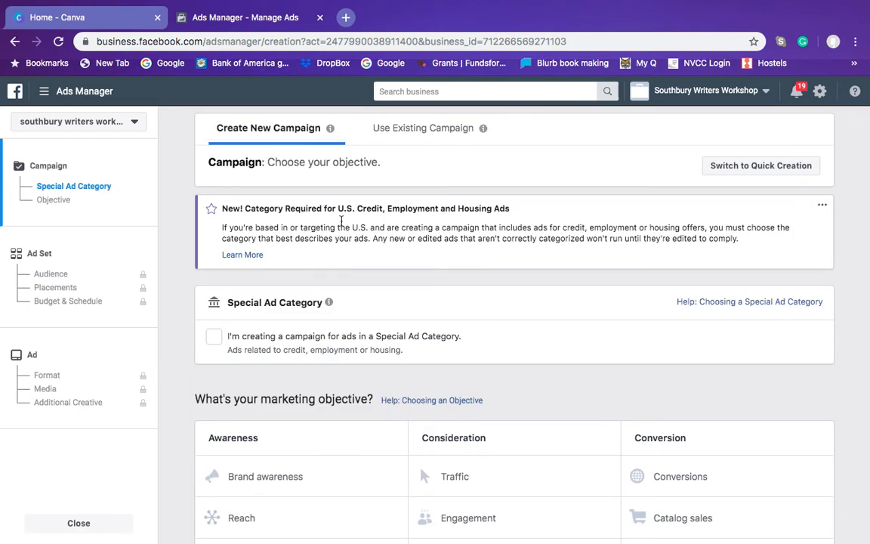
pyautogui.scroll(-4, 731, 330)
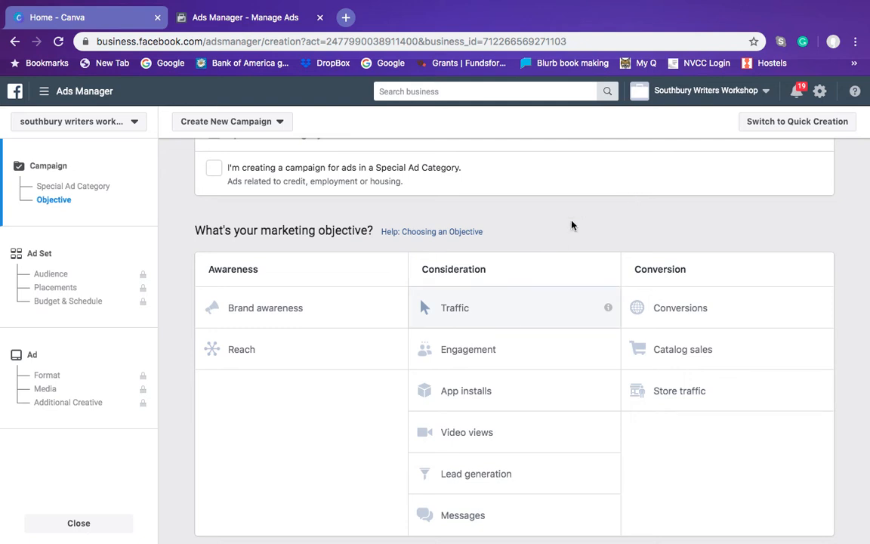
pyautogui.click(490, 305)
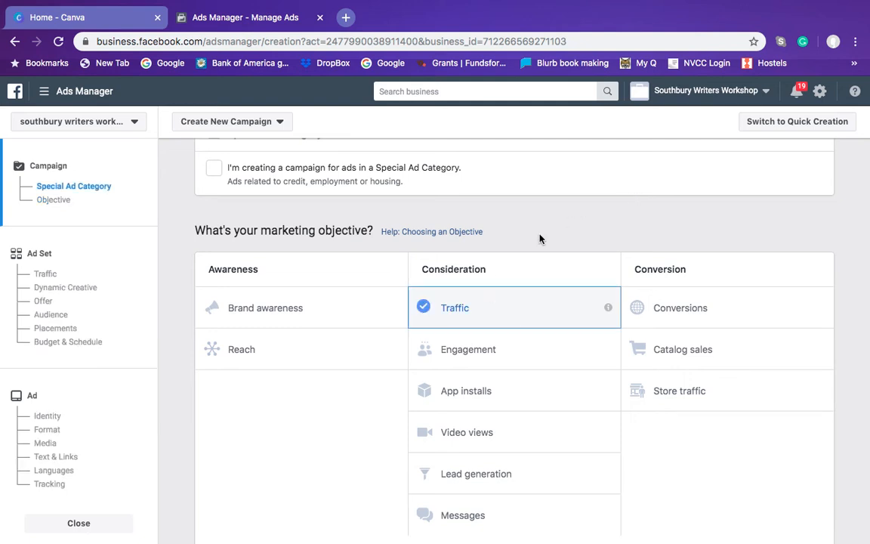
# Replace the default campaign name with "Youtube example".
pyautogui.scroll(2, 539, 236)
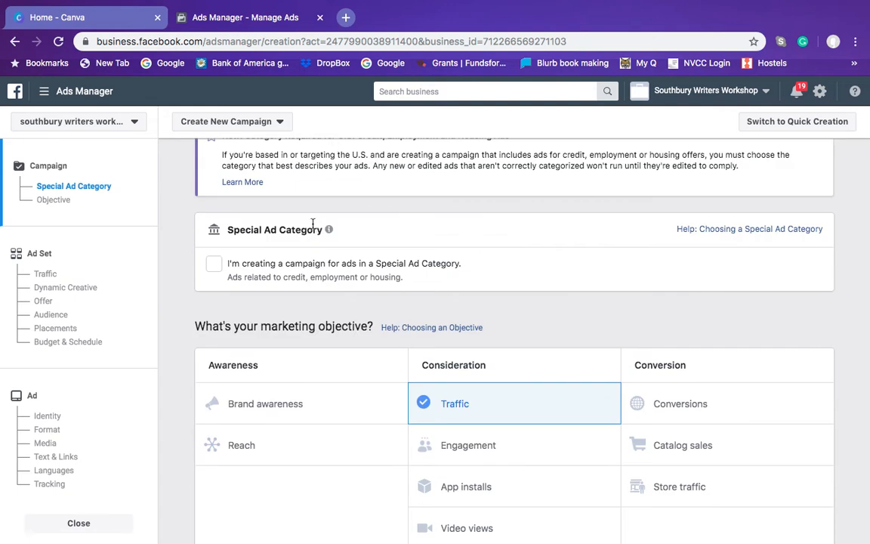
pyautogui.moveTo(313, 224)
pyautogui.scroll(-3, 846, 336)
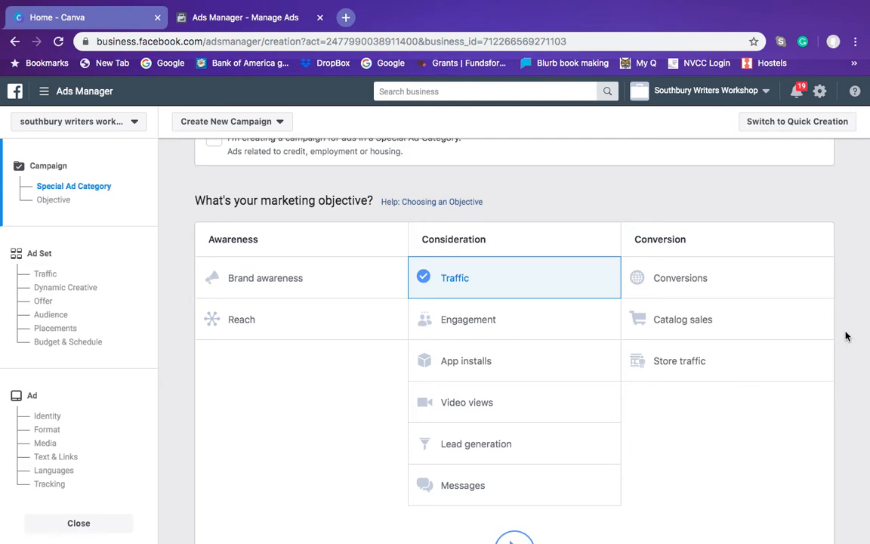
pyautogui.scroll(-5, 846, 336)
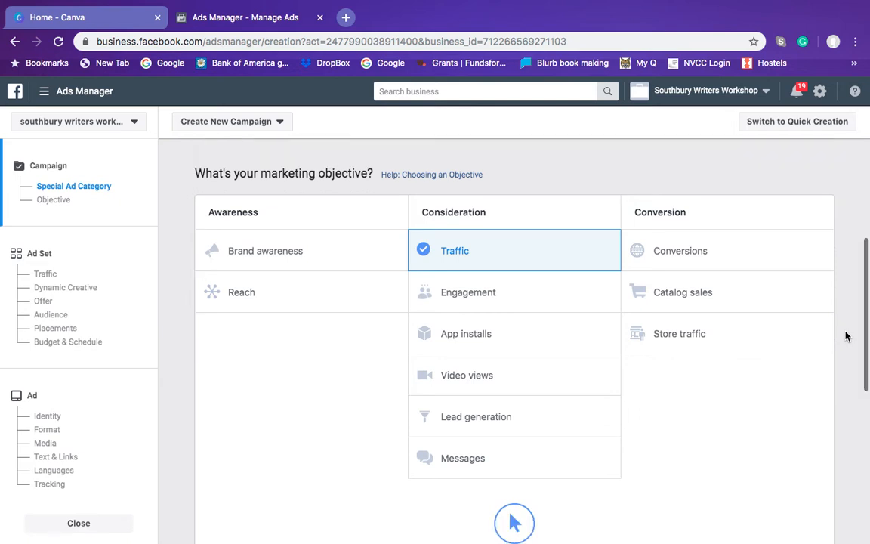
pyautogui.scroll(-3, 846, 336)
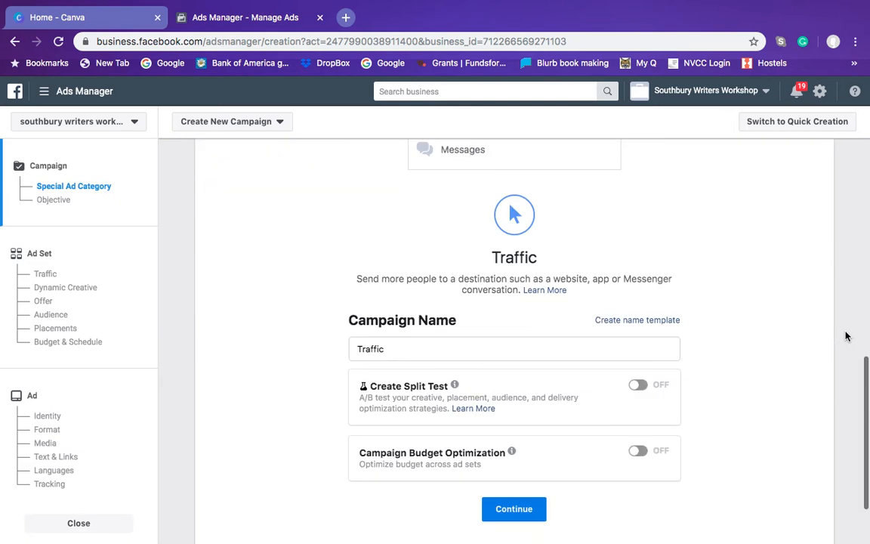
pyautogui.click(405, 349)
pyautogui.press('BackSpace')
pyautogui.press('BackSpace')
pyautogui.press('BackSpace')
pyautogui.press('BackSpace')
pyautogui.press('BackSpace')
pyautogui.press('BackSpace')
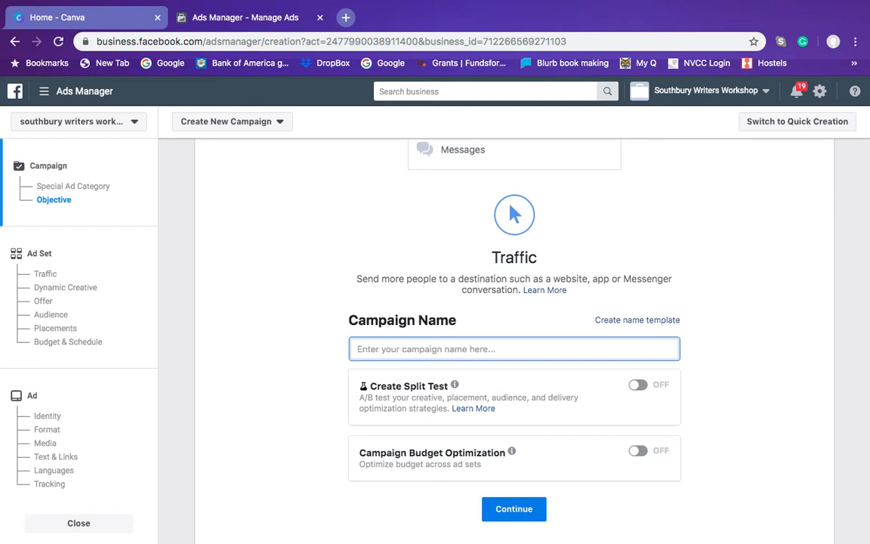
pyautogui.write('Youtub')
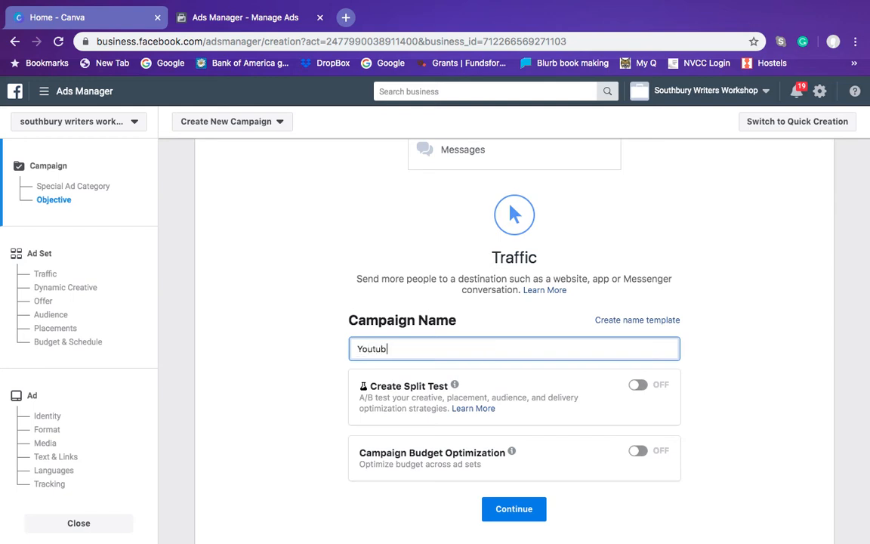
pyautogui.write('e example')
pyautogui.click(719, 382)
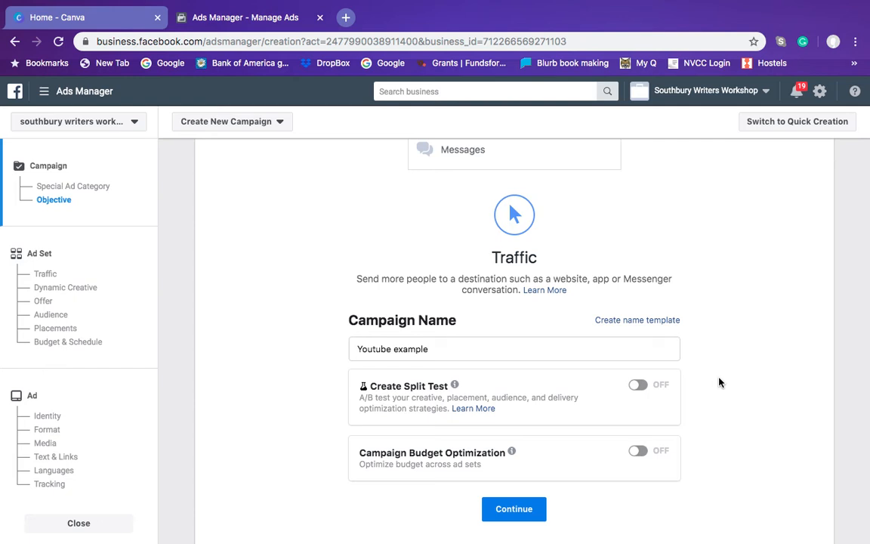
# Try the Create Split Test option, view its list of test variables, and turn the split test off again.
pyautogui.scroll(-1, 719, 383)
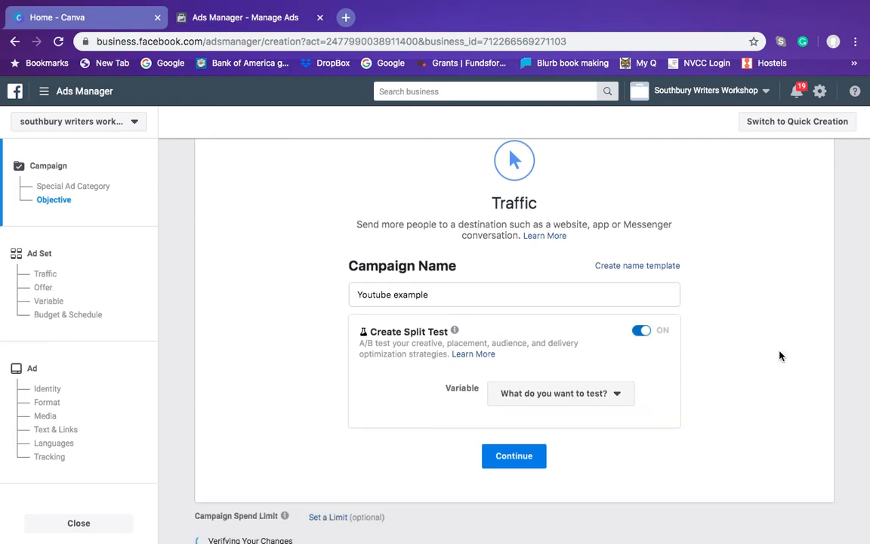
pyautogui.click(605, 394)
pyautogui.click(605, 394)
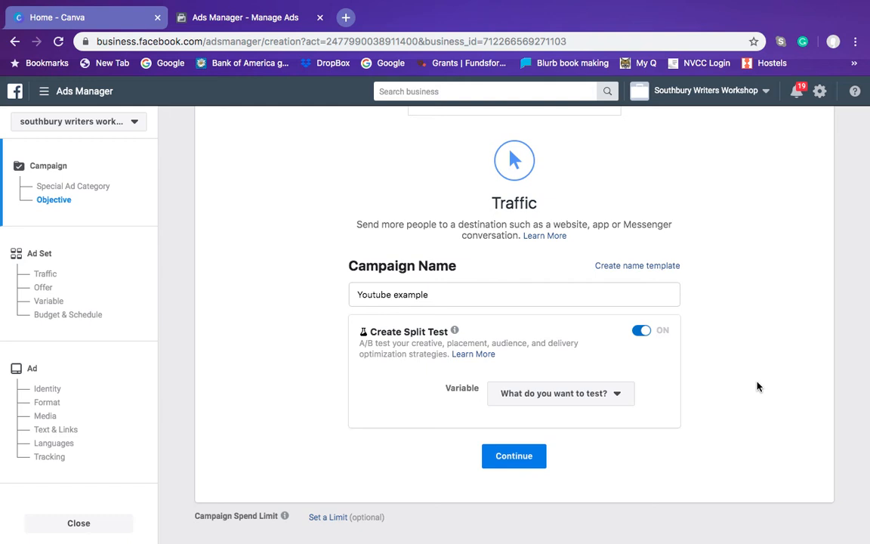
pyautogui.click(641, 330)
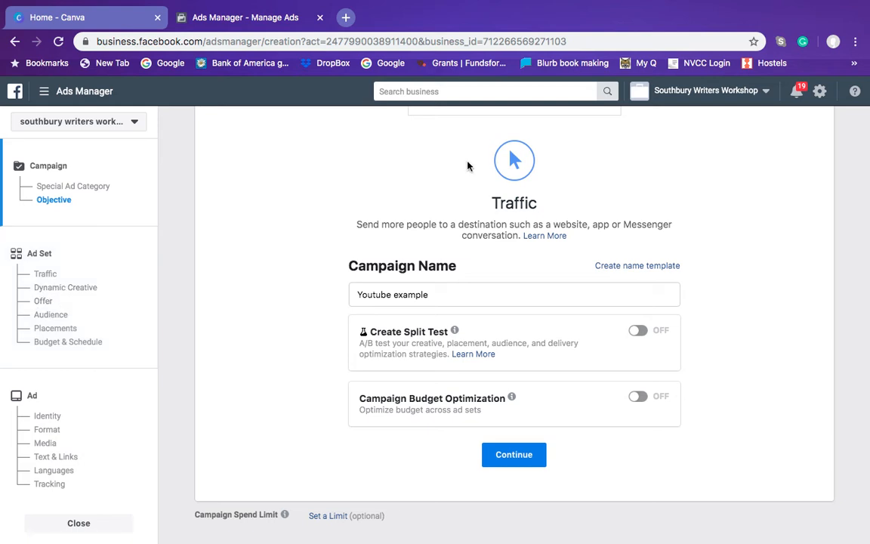
# Review the chosen objective and continue from the campaign settings to the ad set.
pyautogui.scroll(5, 489, 189)
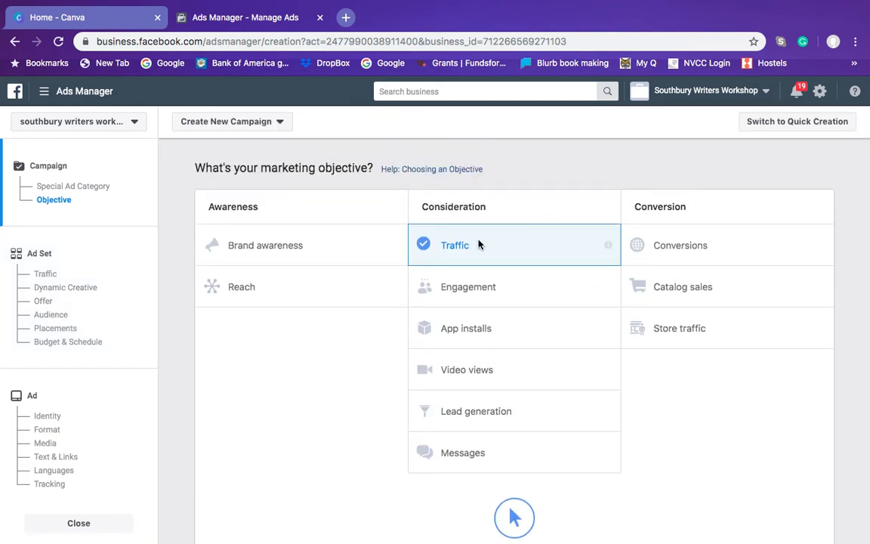
pyautogui.scroll(-5, 478, 244)
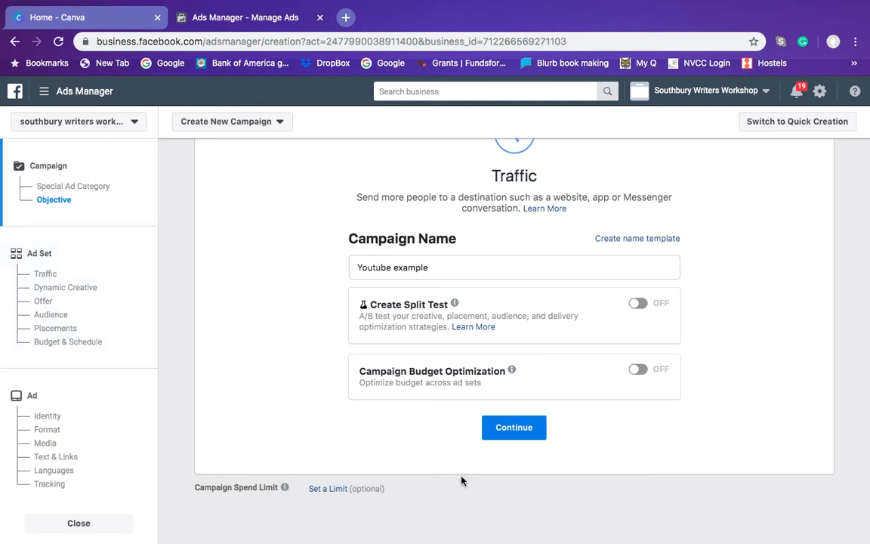
pyautogui.click(512, 433)
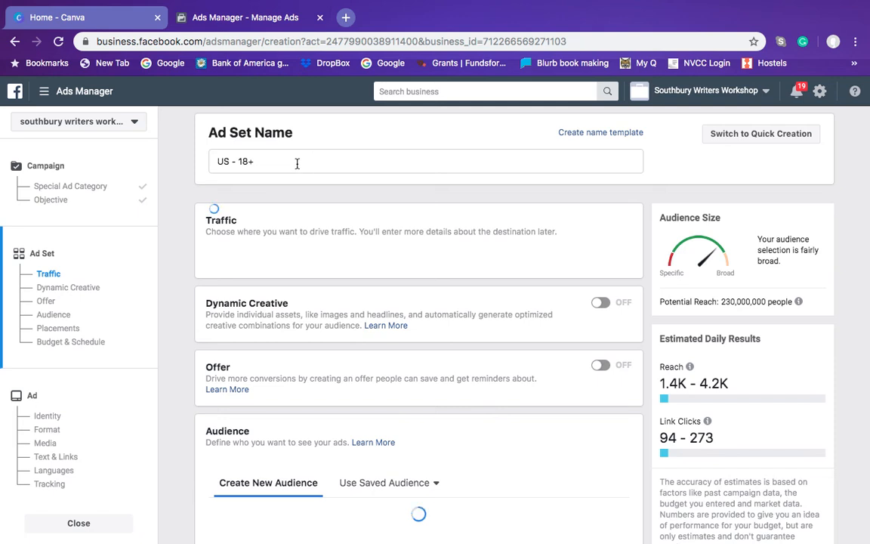
pyautogui.click(240, 161)
pyautogui.moveTo(239, 161); pyautogui.dragTo(219, 162)
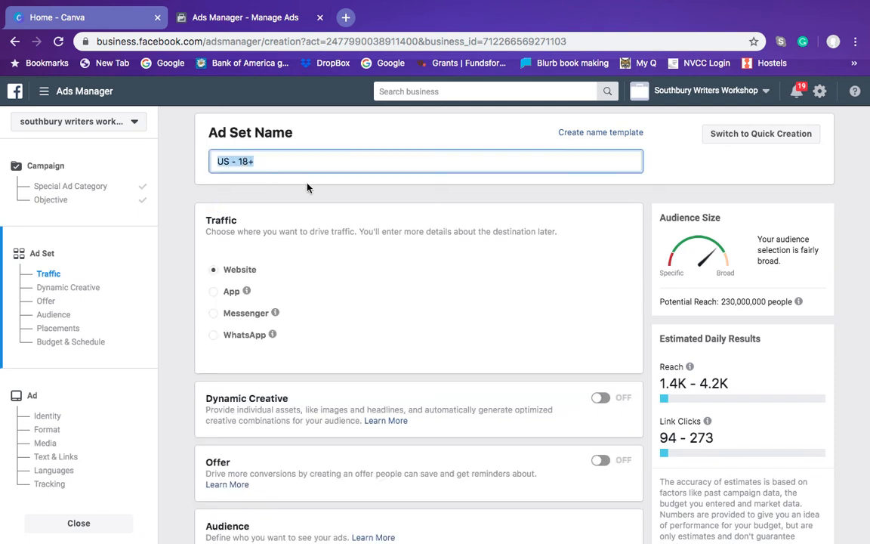
pyautogui.click(375, 184)
# Turn on the ad set's Offer option to view its settings, and turn it off again.
pyautogui.scroll(-3, 466, 359)
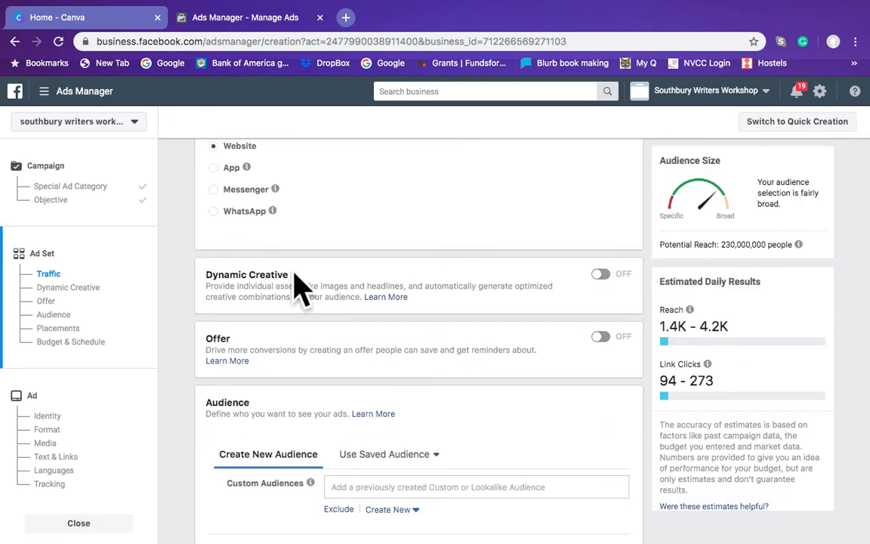
pyautogui.click(598, 340)
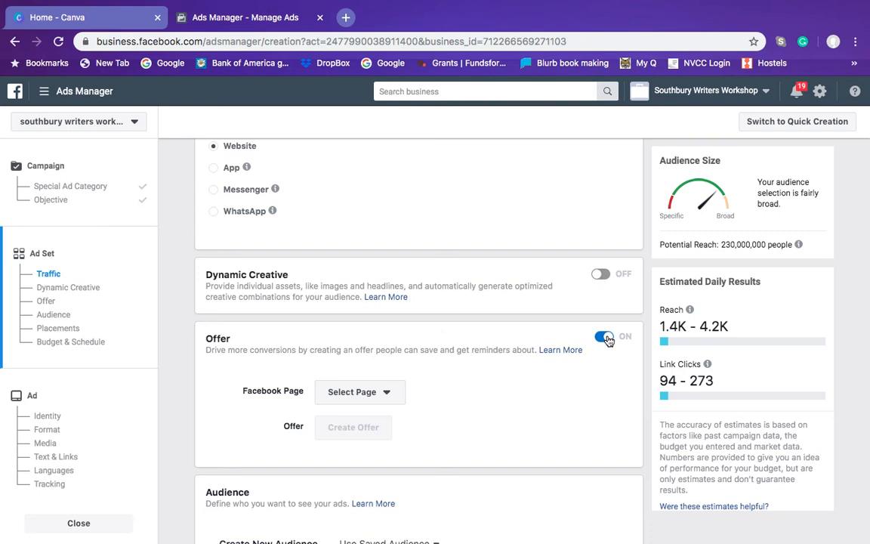
pyautogui.click(604, 338)
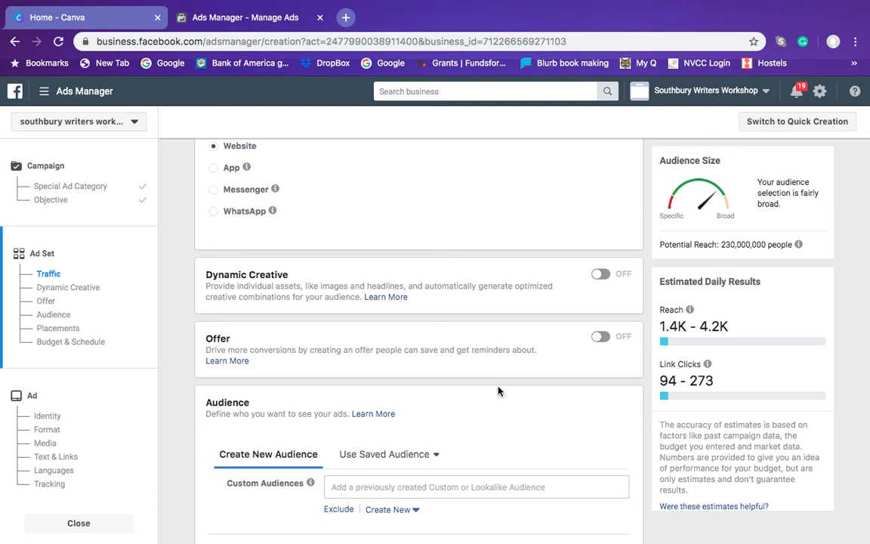
# Edit the audience location and target Southbury, Connecticut, United States.
pyautogui.scroll(-5, 498, 390)
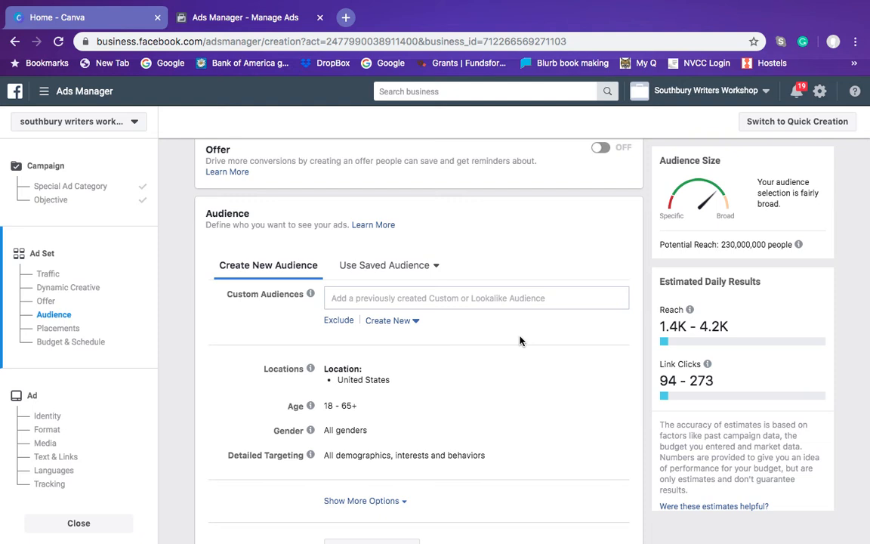
pyautogui.scroll(-1, 509, 340)
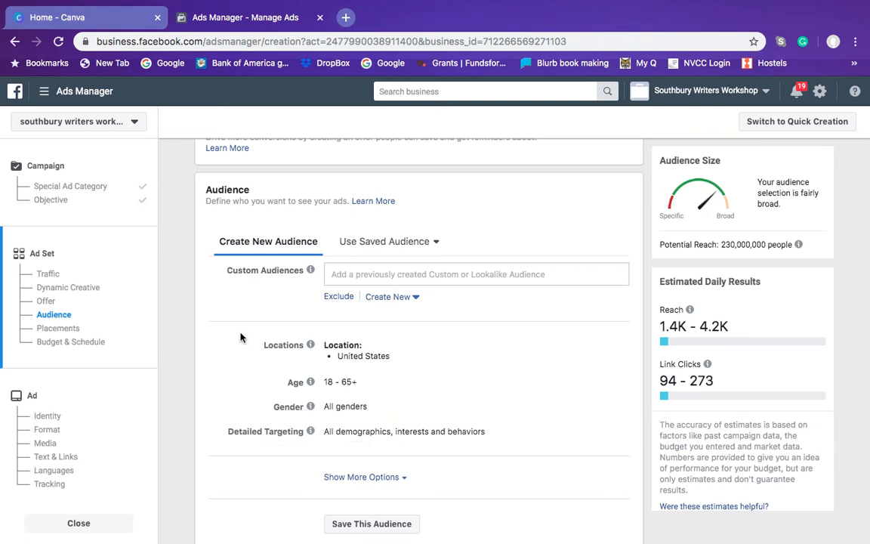
pyautogui.click(617, 351)
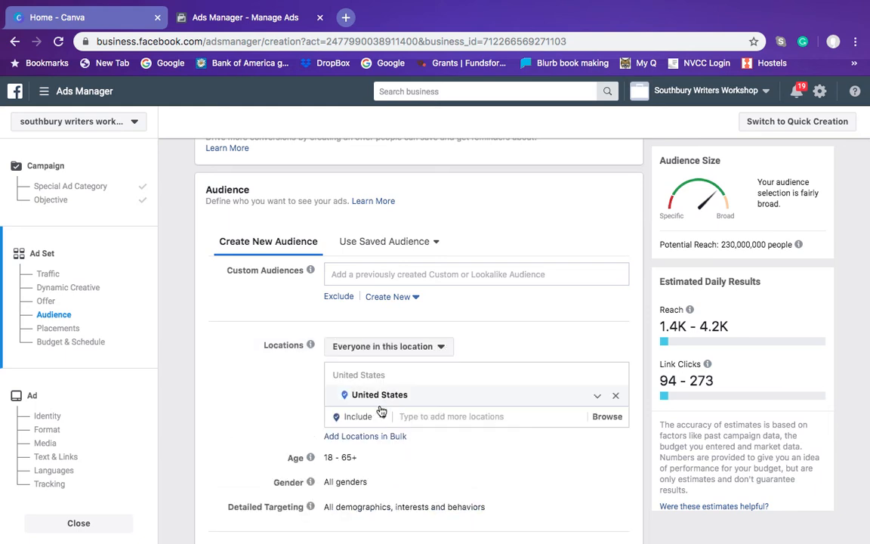
pyautogui.click(442, 414)
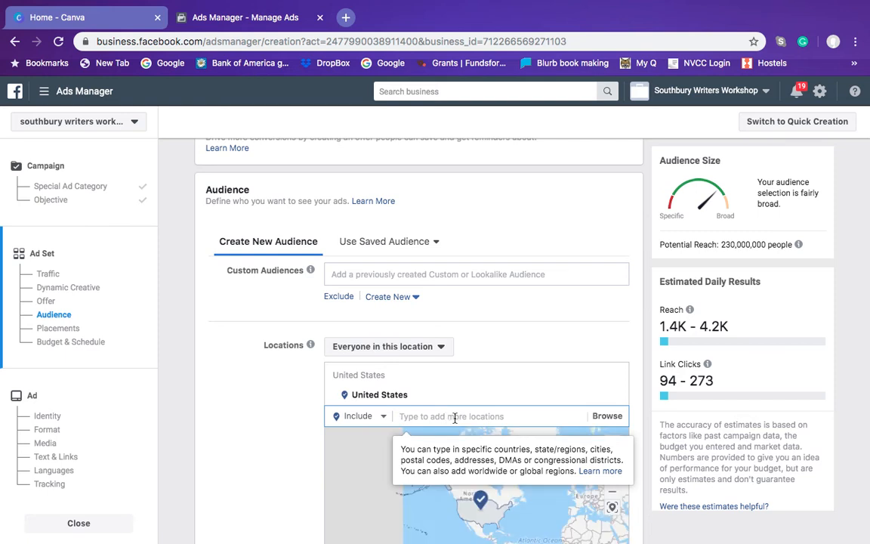
pyautogui.write('southbury')
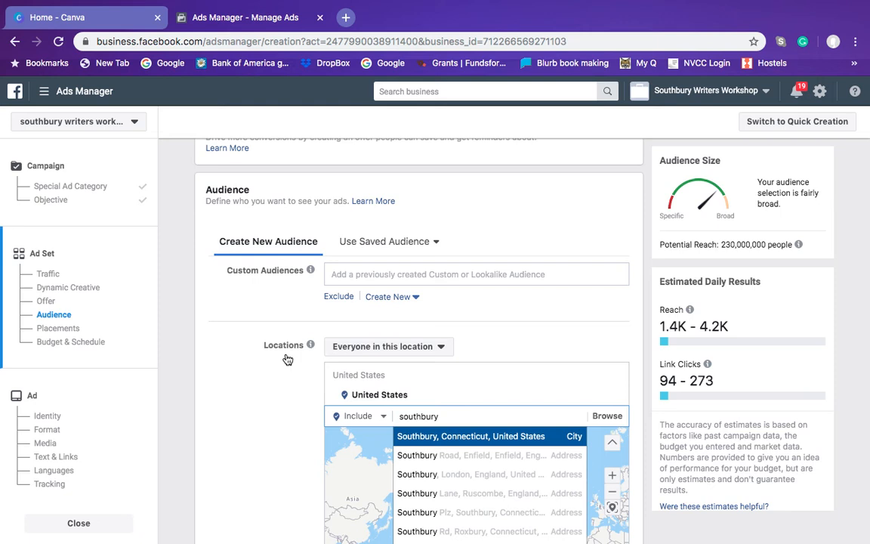
pyautogui.press('Return')
# View the location audience types and the radius options for Southbury, leaving both as they are.
pyautogui.click(421, 346)
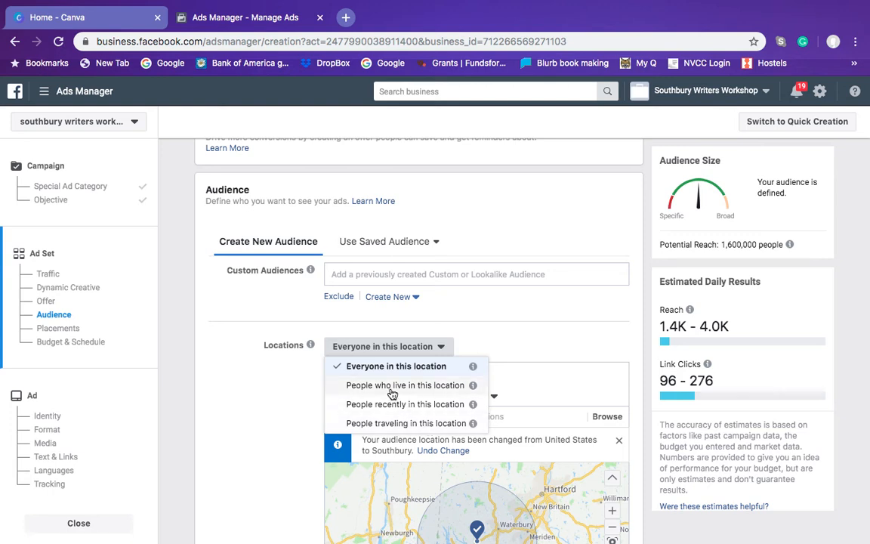
pyautogui.click(533, 312)
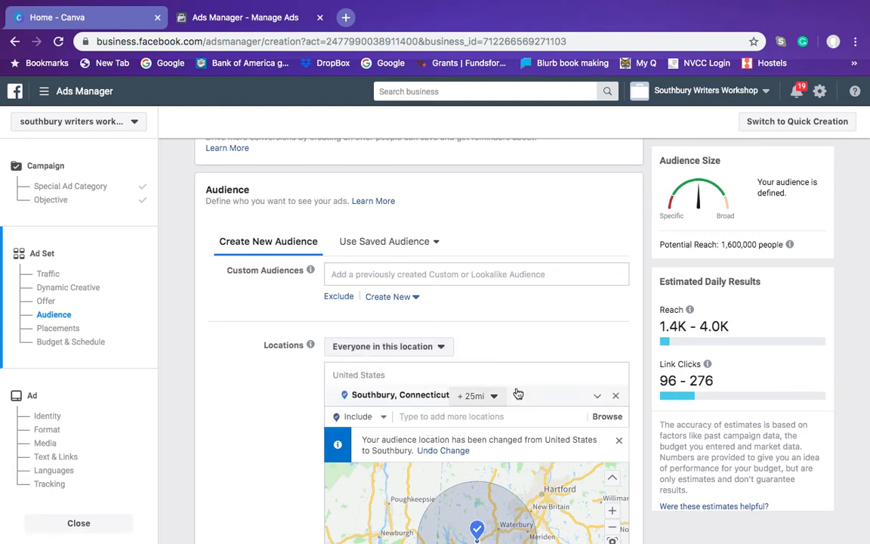
pyautogui.click(487, 398)
pyautogui.click(487, 398)
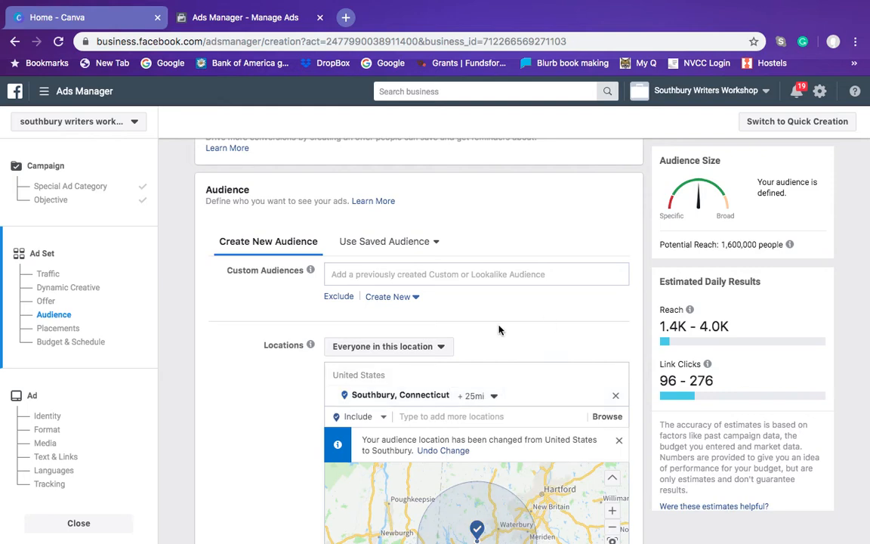
# Remove Southbury from the audience locations and add the United States as the country instead.
pyautogui.click(615, 394)
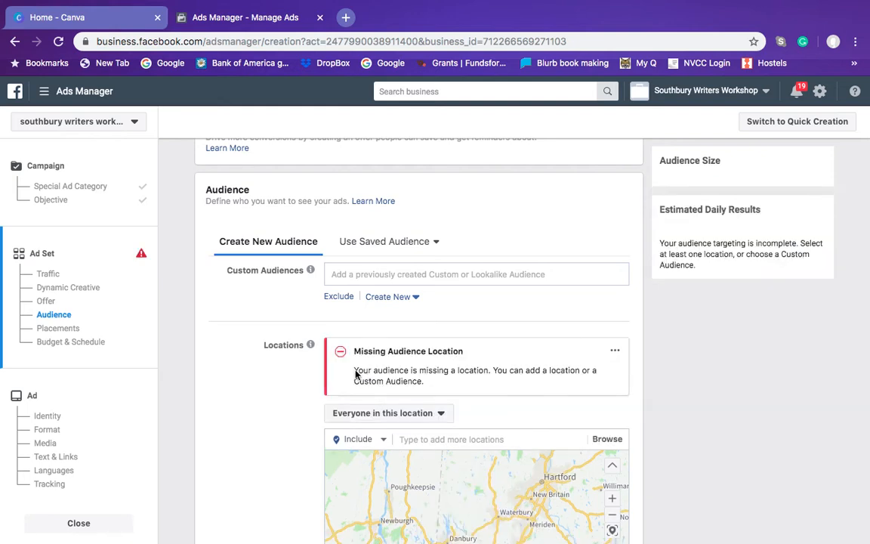
pyautogui.click(414, 438)
pyautogui.write('u')
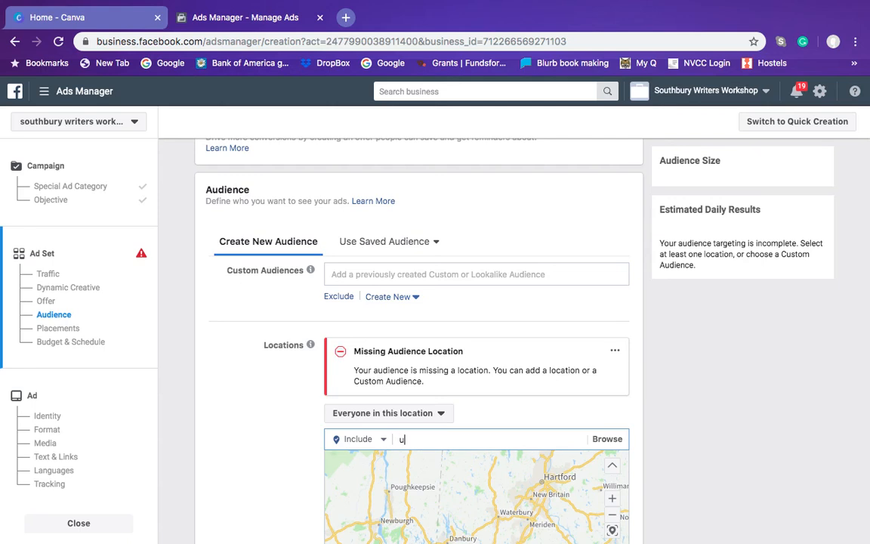
pyautogui.write('nited stat')
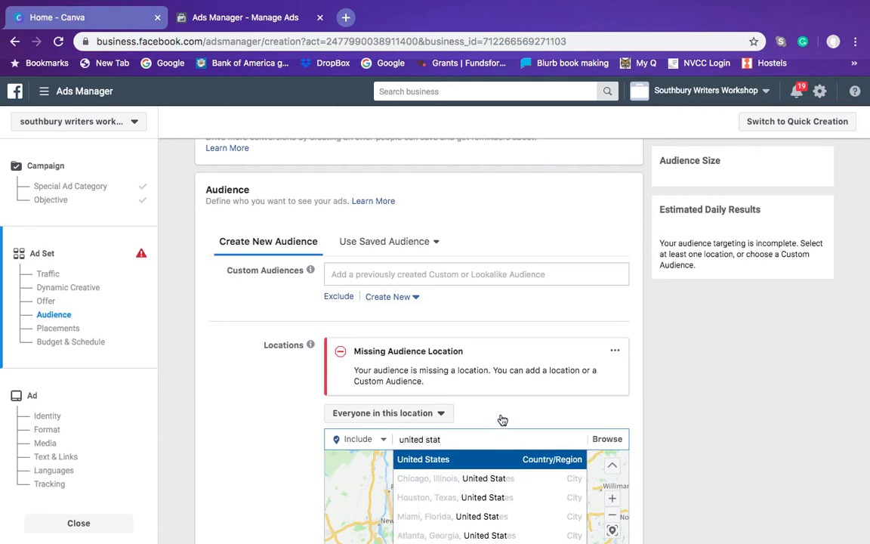
pyautogui.press('Return')
# Set the audience age range to 22–64 and open the gender options for editing.
pyautogui.scroll(-2, 495, 398)
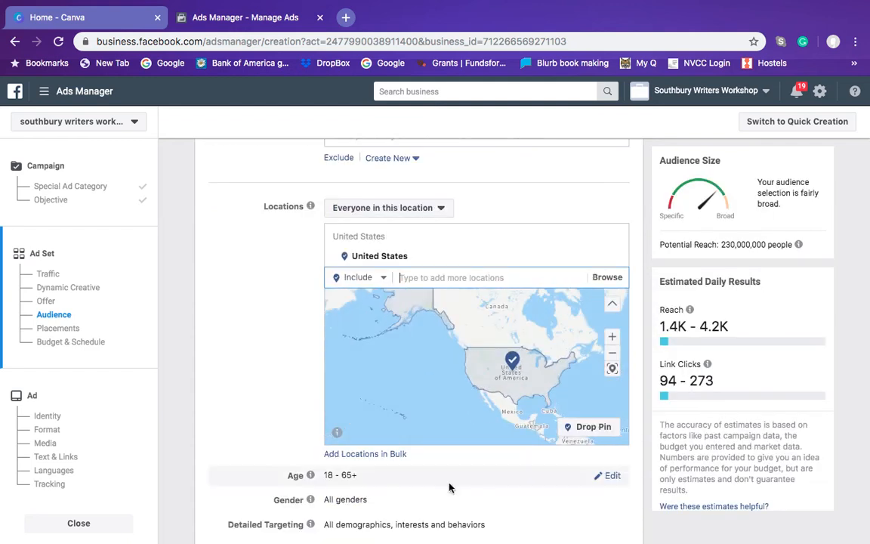
pyautogui.click(615, 476)
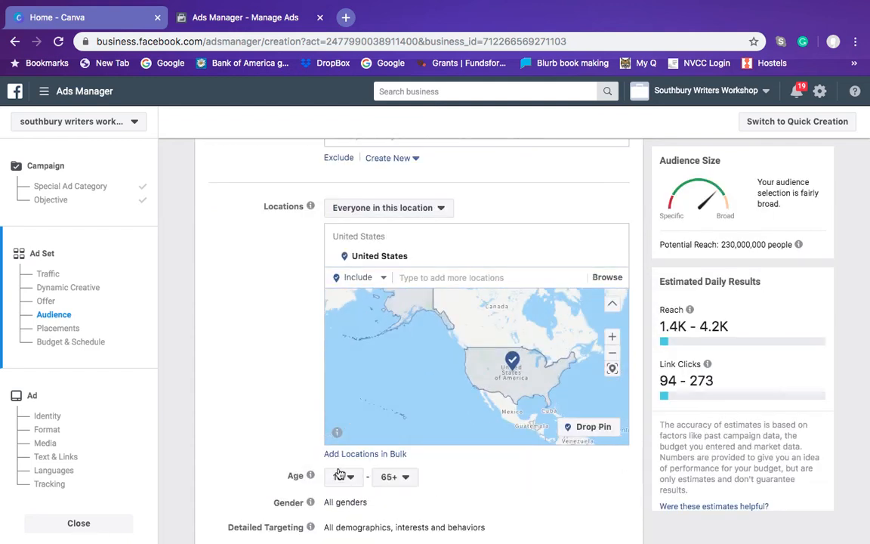
pyautogui.click(351, 476)
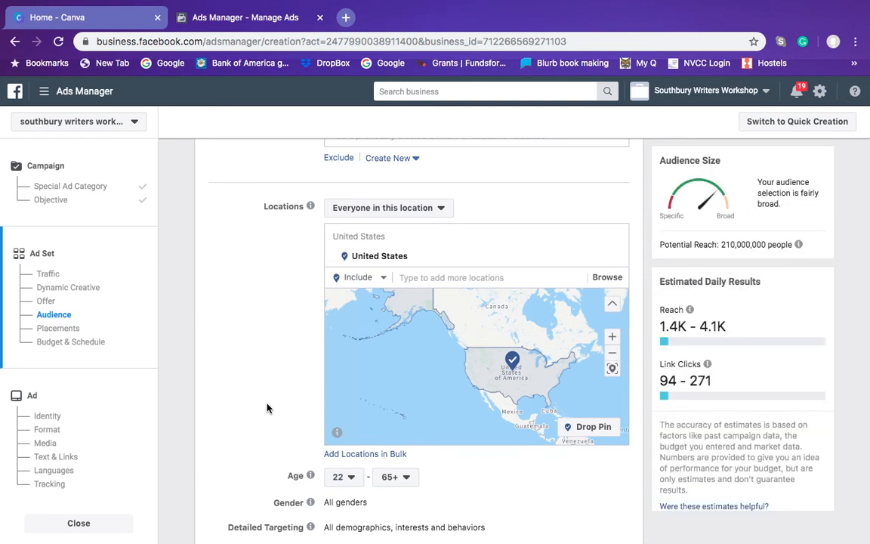
pyautogui.scroll(-1, 267, 408)
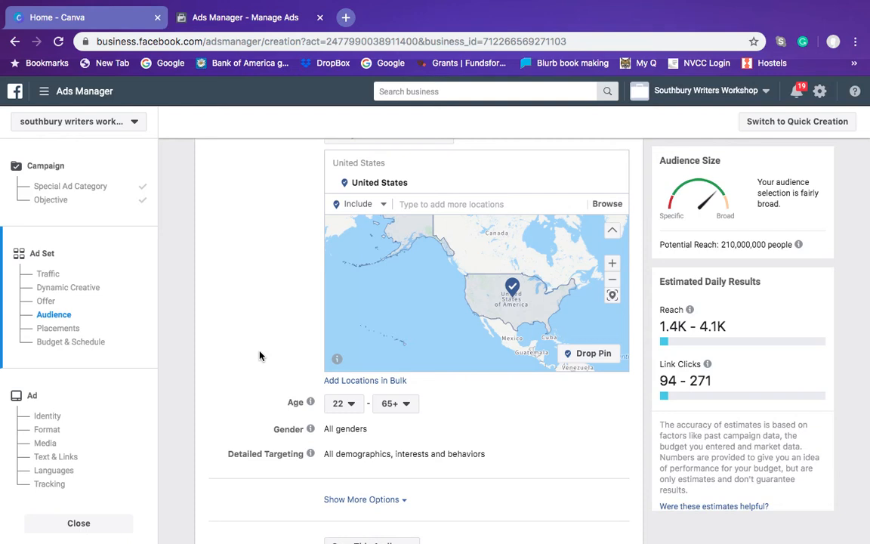
pyautogui.click(408, 404)
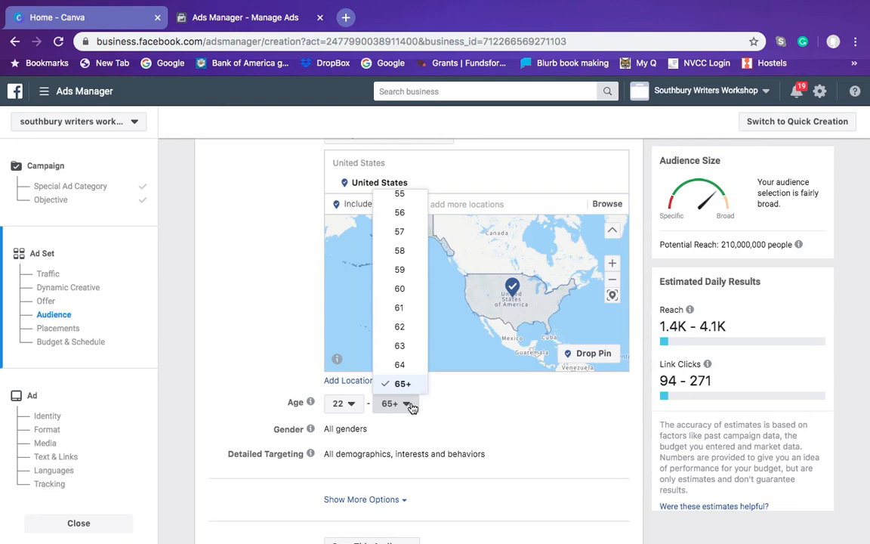
pyautogui.click(399, 364)
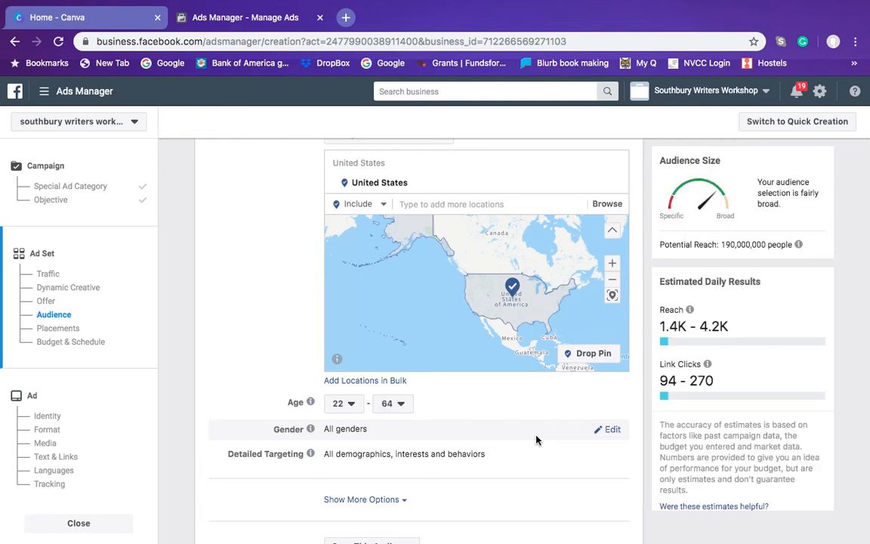
pyautogui.click(614, 431)
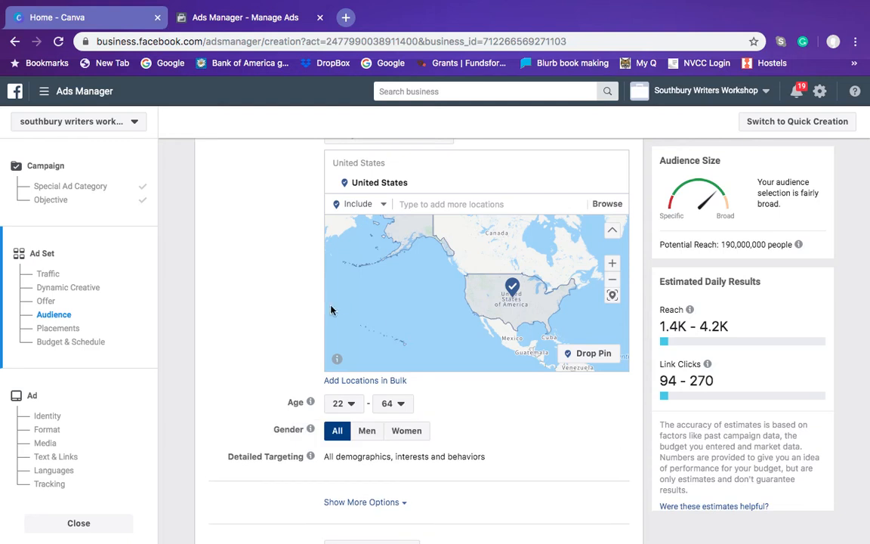
# Search Google for "audience insights", open Facebook's Audience Insights tool in a separate tab, and close that tab again.
pyautogui.click(345, 17)
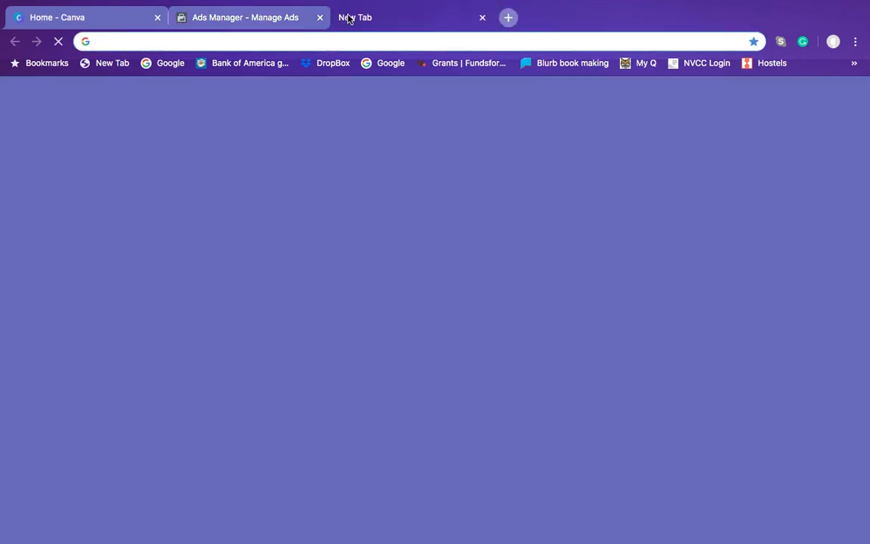
pyautogui.write('audience ')
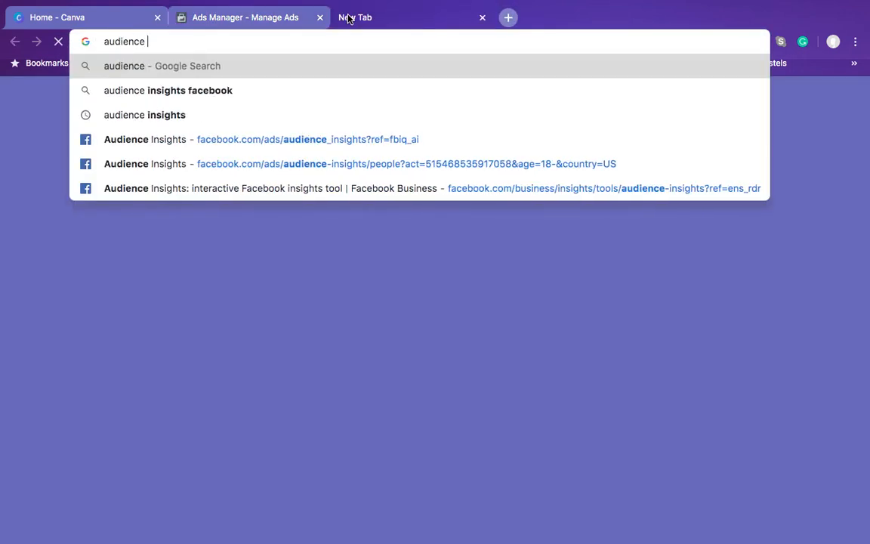
pyautogui.write('insights')
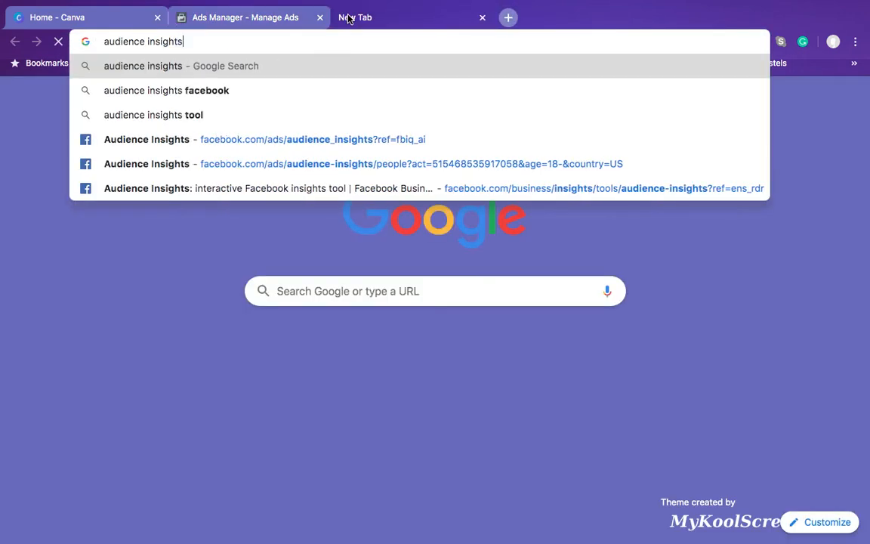
pyautogui.press('Return')
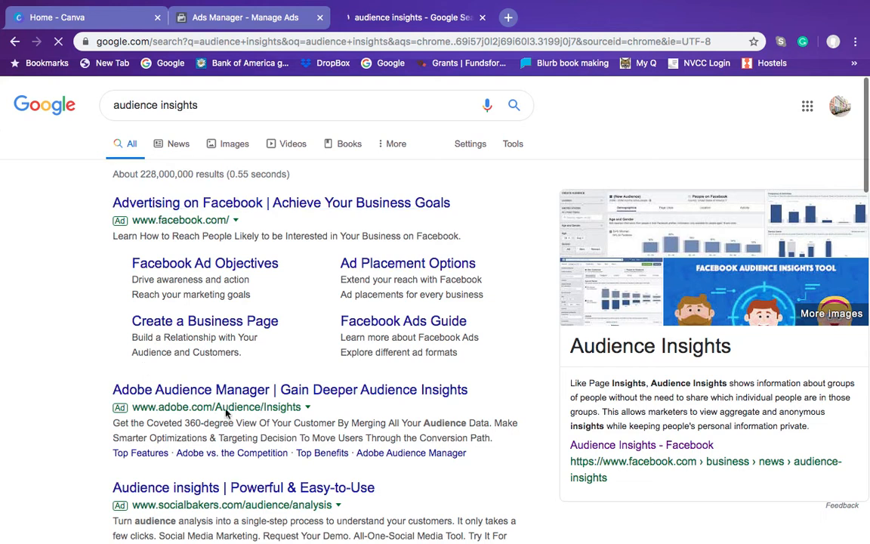
pyautogui.scroll(-3, 27, 301)
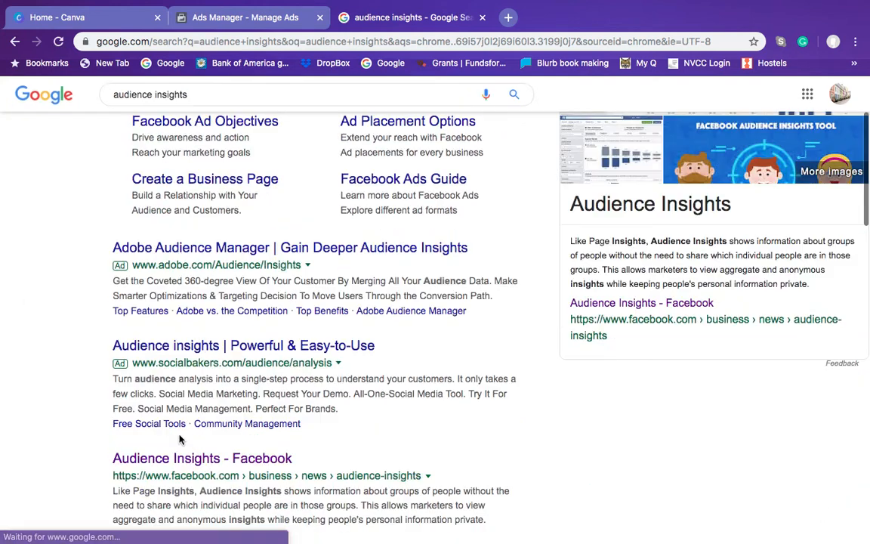
pyautogui.click(205, 459)
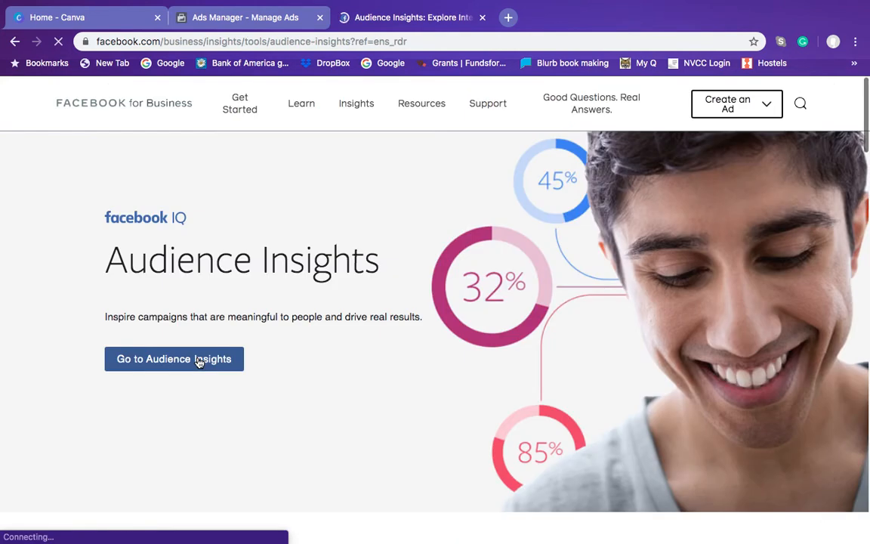
pyautogui.click(198, 361)
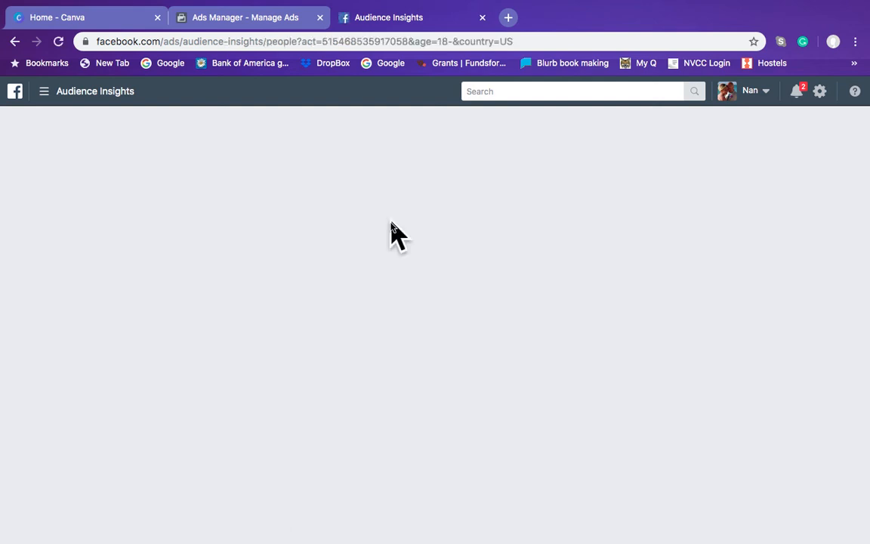
pyautogui.click(481, 17)
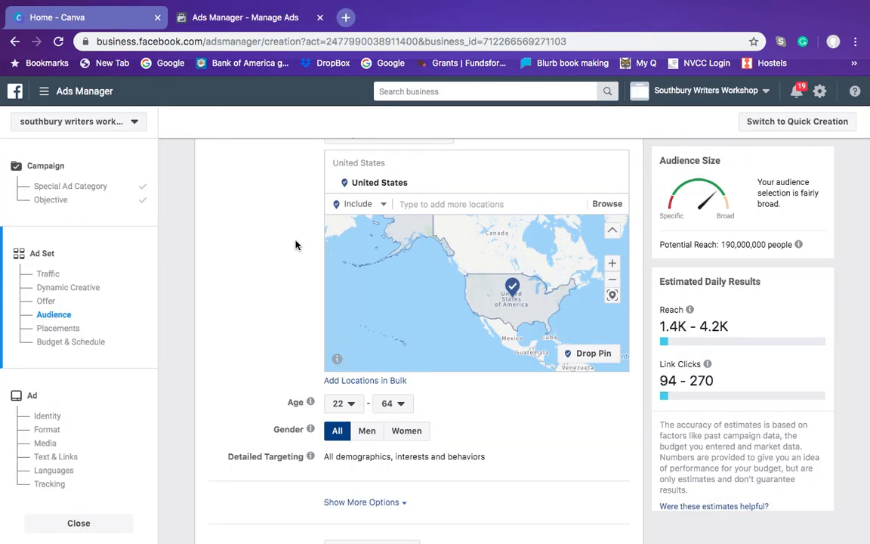
# Edit the detailed targeting and include people who match the Engaged Shoppers purchase behavior.
pyautogui.scroll(-4, 295, 244)
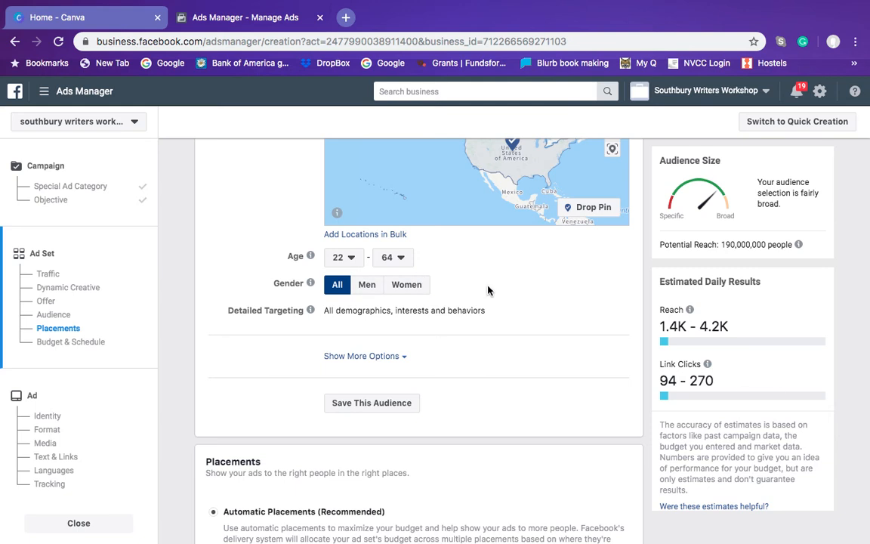
pyautogui.scroll(1, 487, 290)
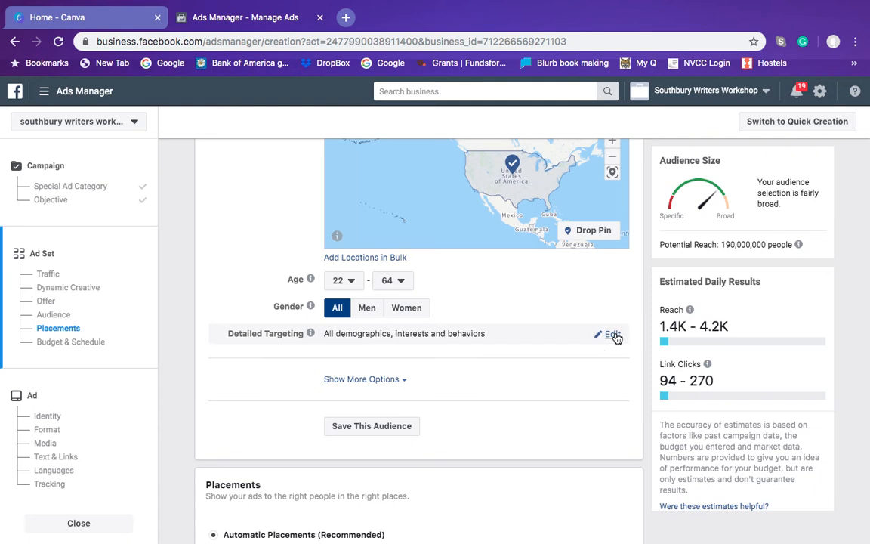
pyautogui.click(614, 336)
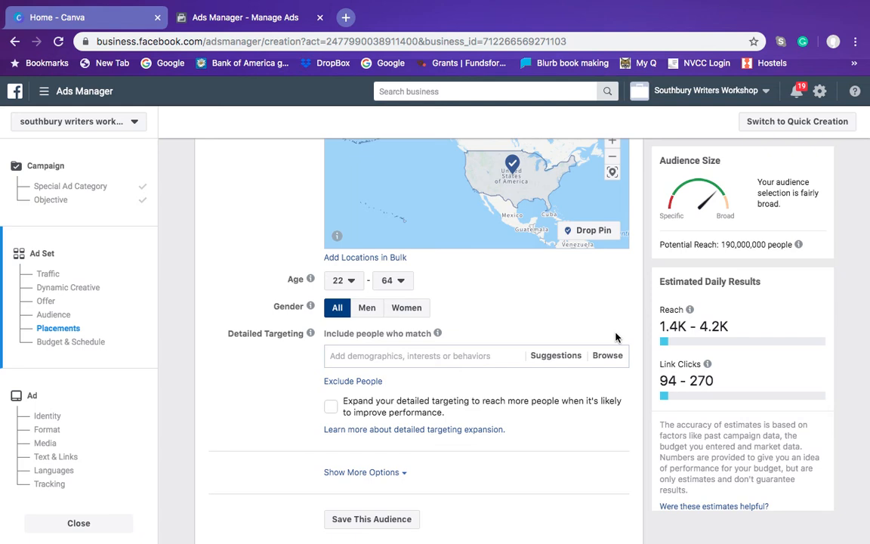
pyautogui.scroll(-1, 484, 334)
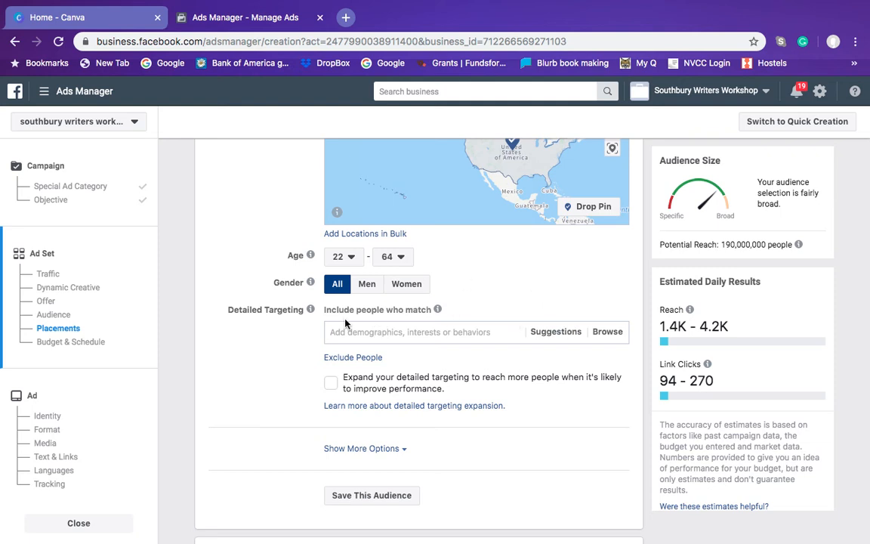
pyautogui.click(456, 333)
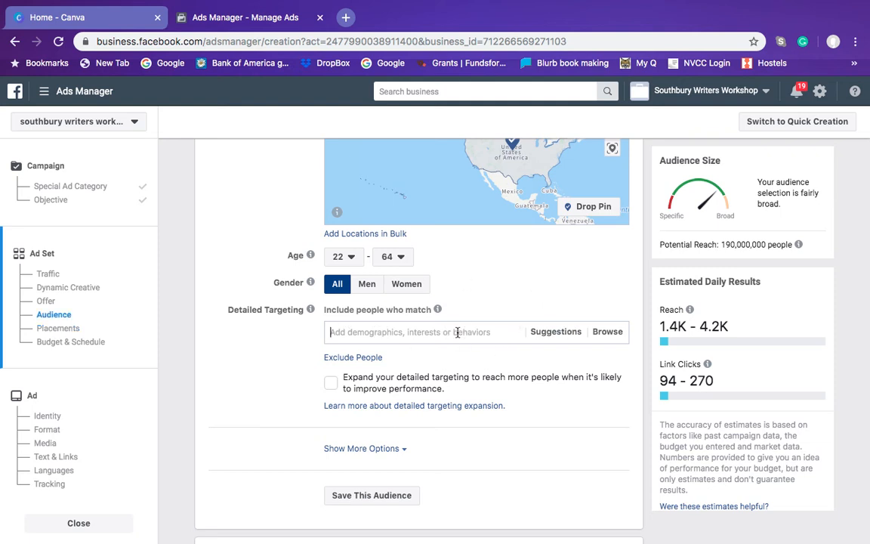
pyautogui.write('engag')
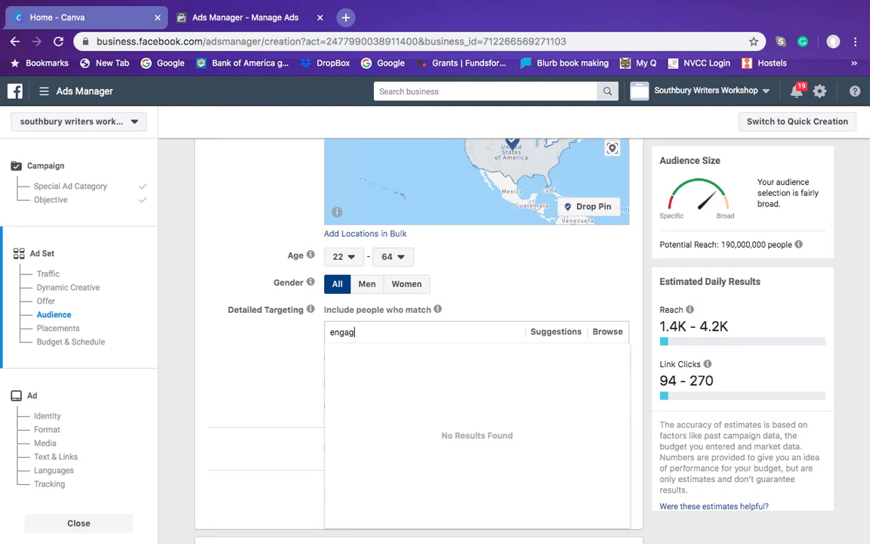
pyautogui.write('ed shoppers')
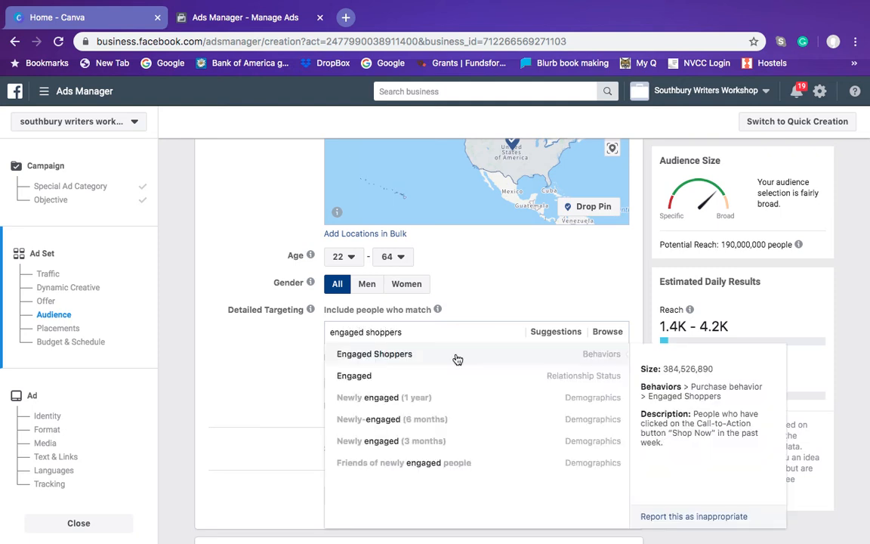
pyautogui.click(289, 355)
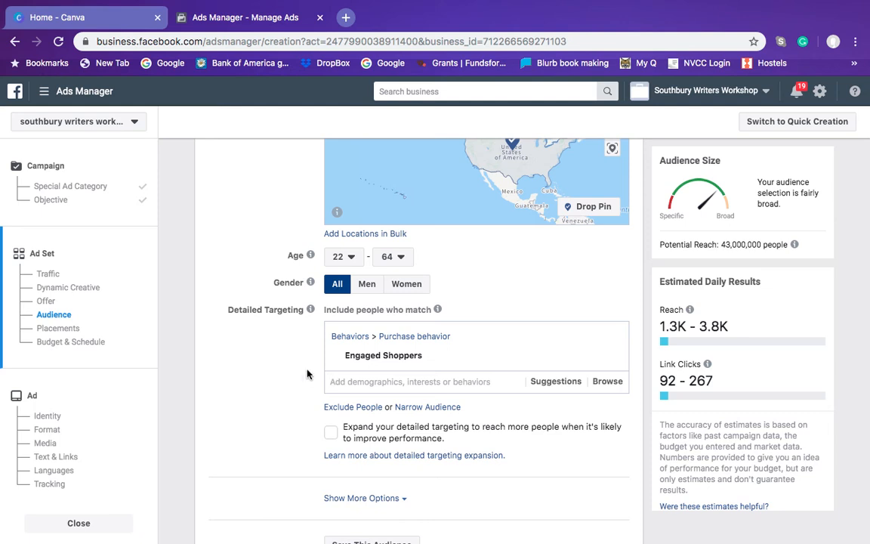
# Add the Dogs interest to the same targeting group as Engaged Shoppers, and remove it again.
pyautogui.moveTo(487, 357)
pyautogui.click(422, 382)
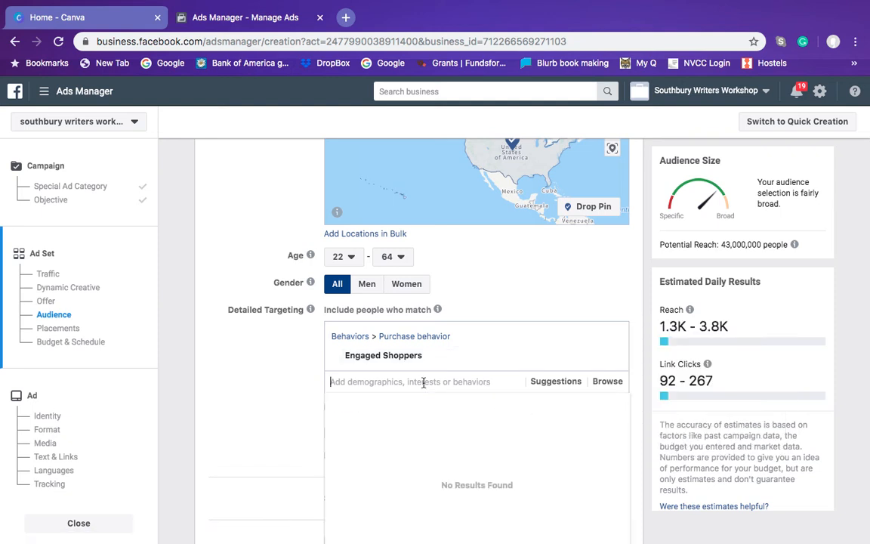
pyautogui.write('dogs')
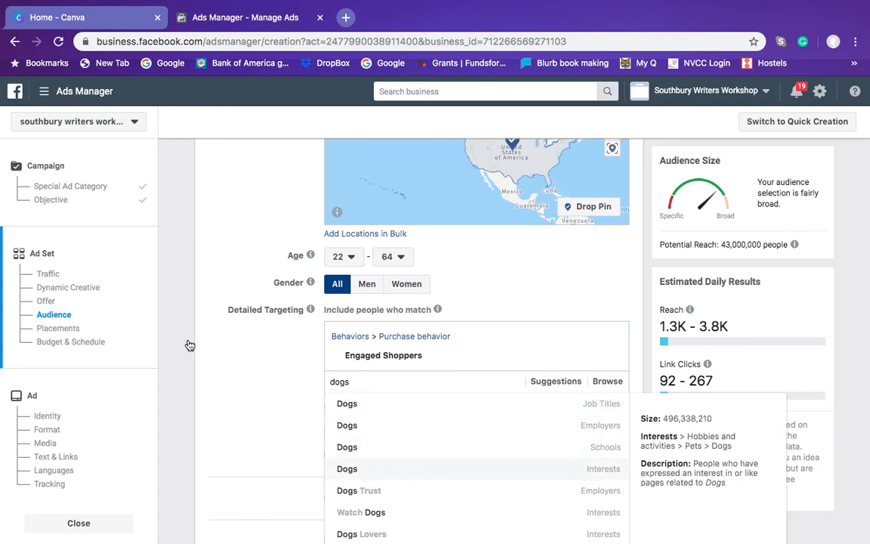
pyautogui.press('Return')
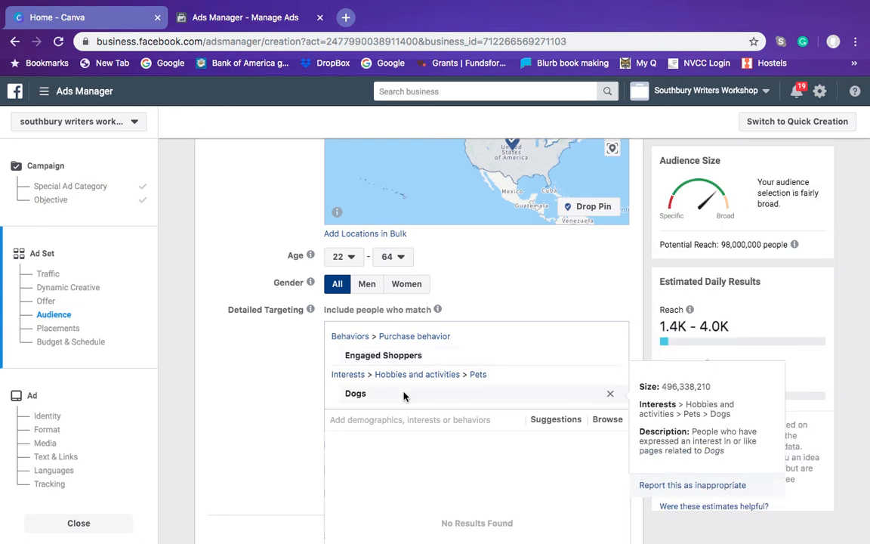
pyautogui.moveTo(613, 394)
pyautogui.click(610, 393)
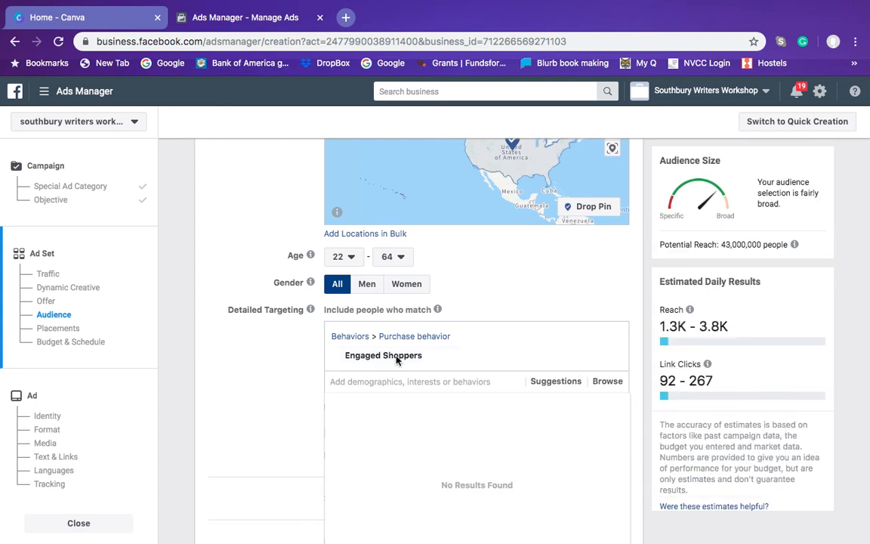
pyautogui.click(278, 350)
# Narrow the audience to people who must also match the Dogs interest, and look through the suggested related targeting options.
pyautogui.click(418, 408)
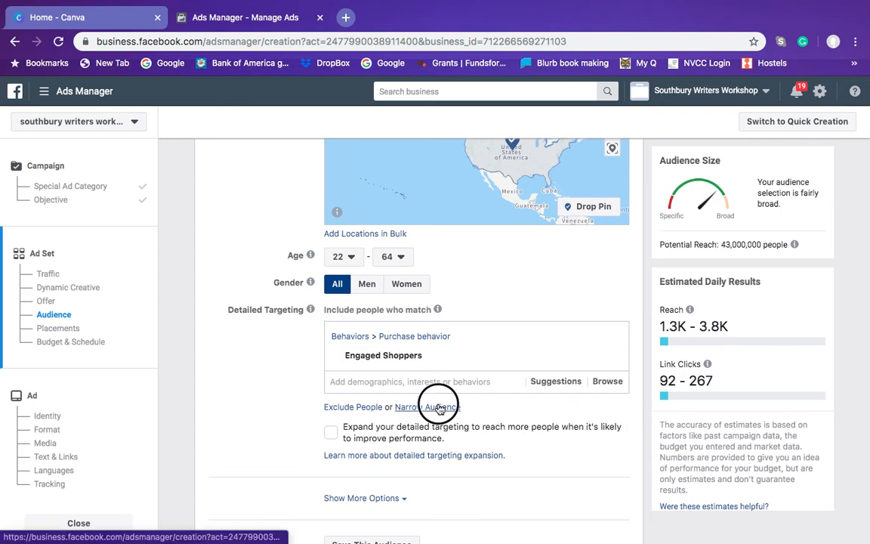
pyautogui.click(376, 427)
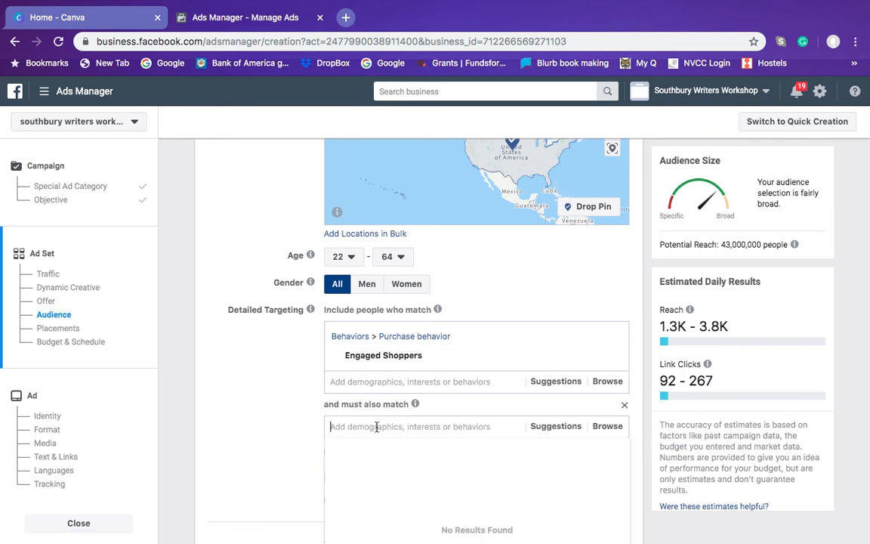
pyautogui.scroll(-1, 375, 431)
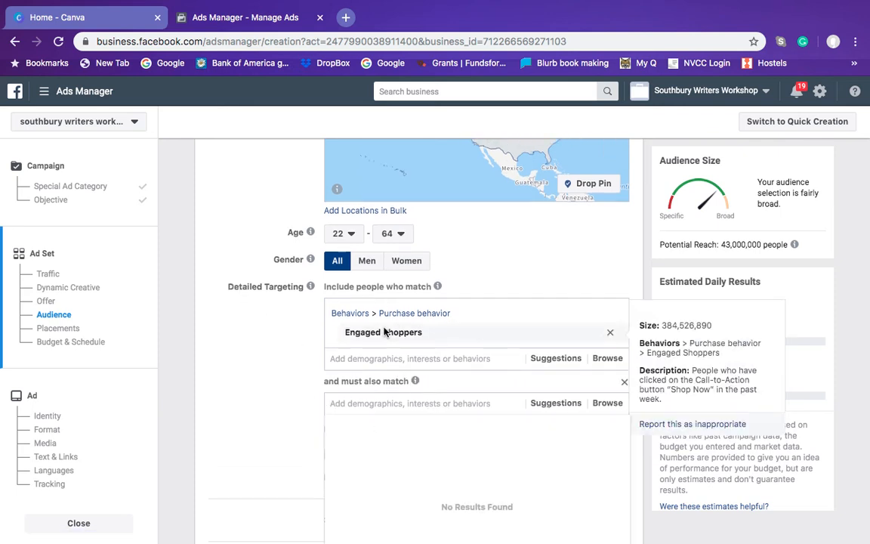
pyautogui.write('dog')
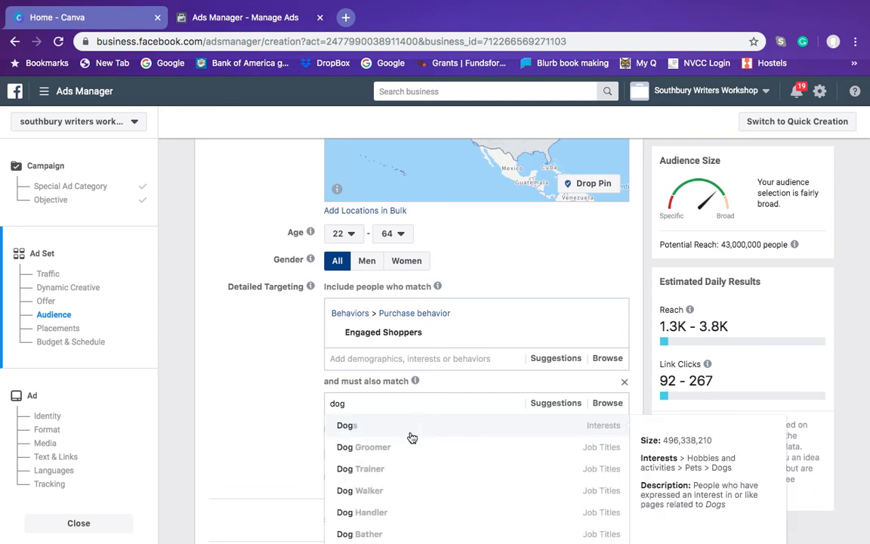
pyautogui.click(328, 425)
pyautogui.click(305, 419)
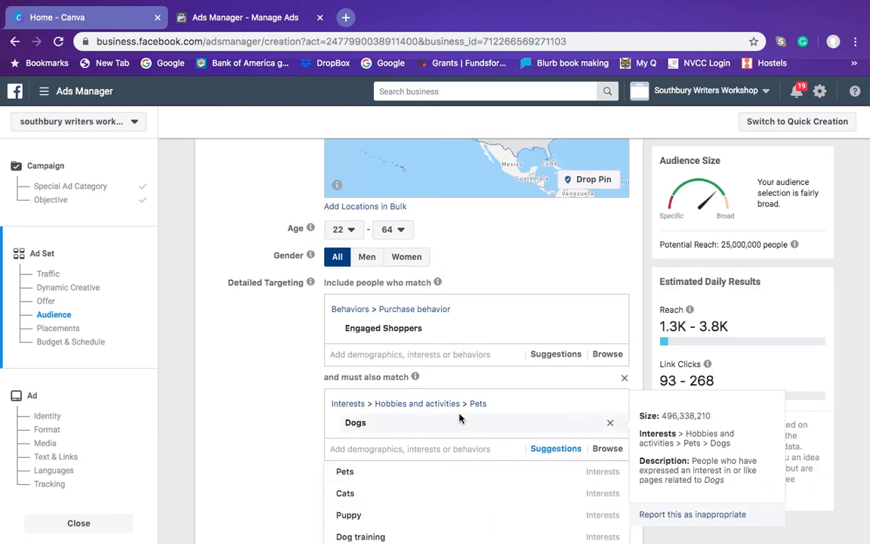
pyautogui.scroll(-2, 459, 420)
pyautogui.scroll(-3, 461, 419)
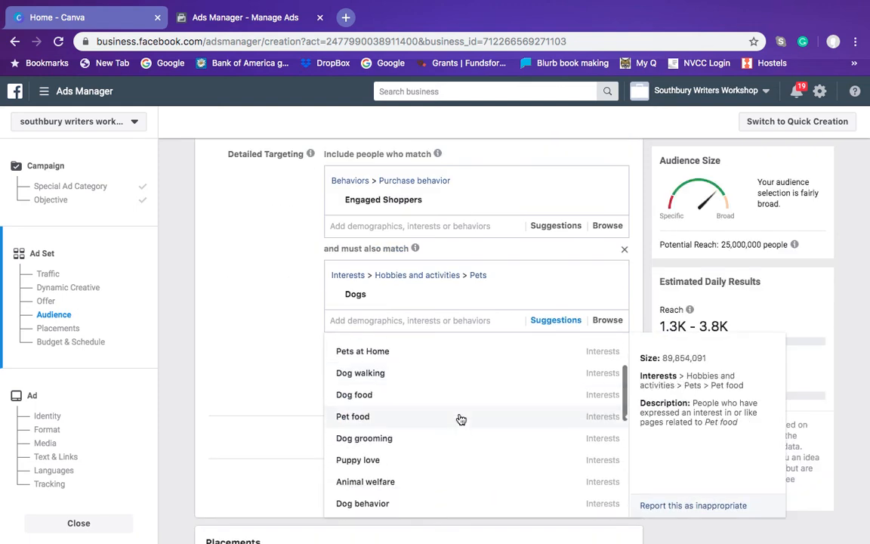
pyautogui.scroll(-3, 460, 419)
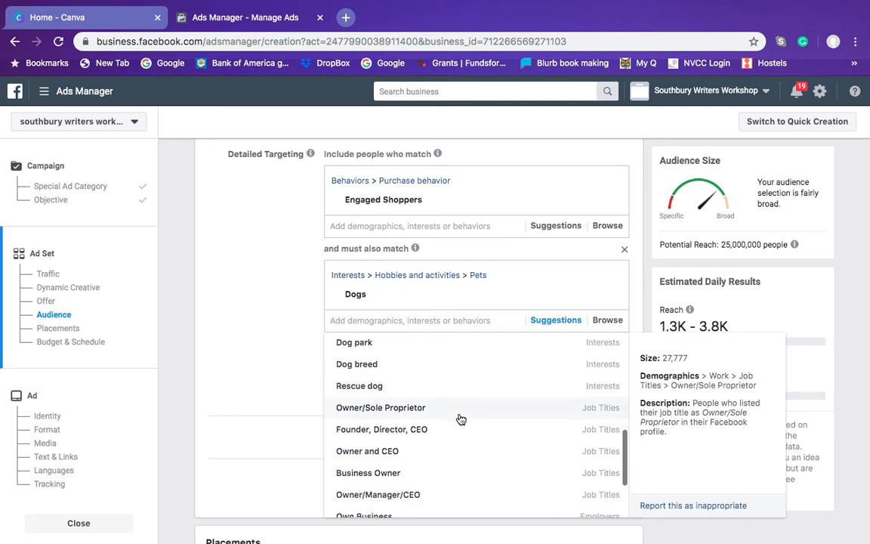
pyautogui.scroll(5, 461, 419)
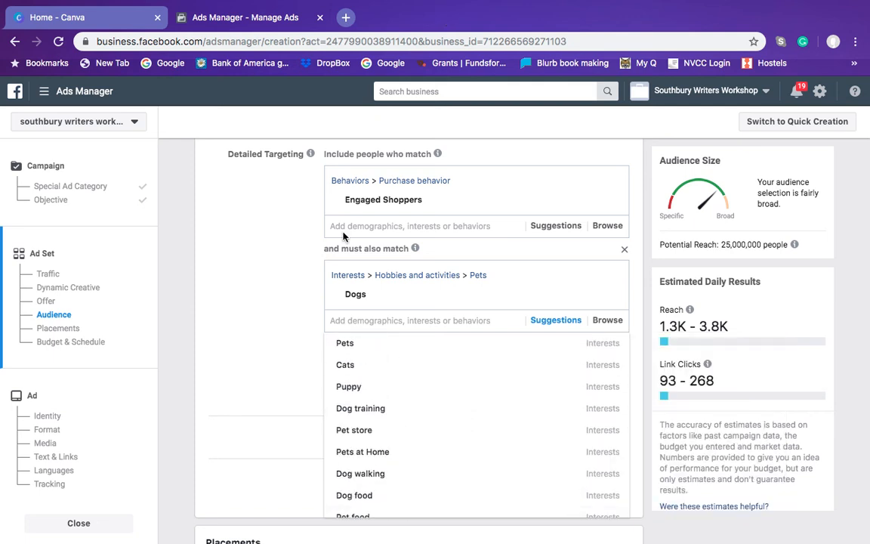
# Search the Dogs targeting group for "dog owner" and clear the search text.
pyautogui.moveTo(400, 369)
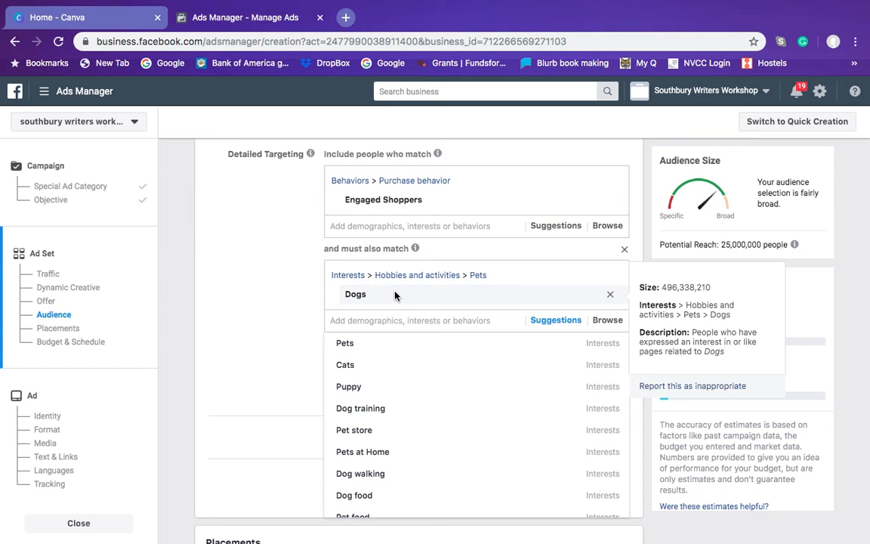
pyautogui.click(353, 321)
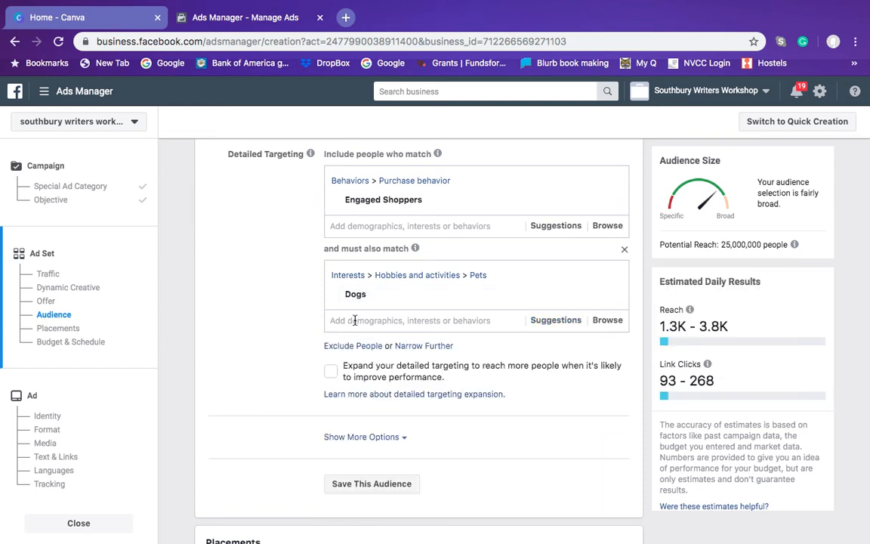
pyautogui.write('dog owner')
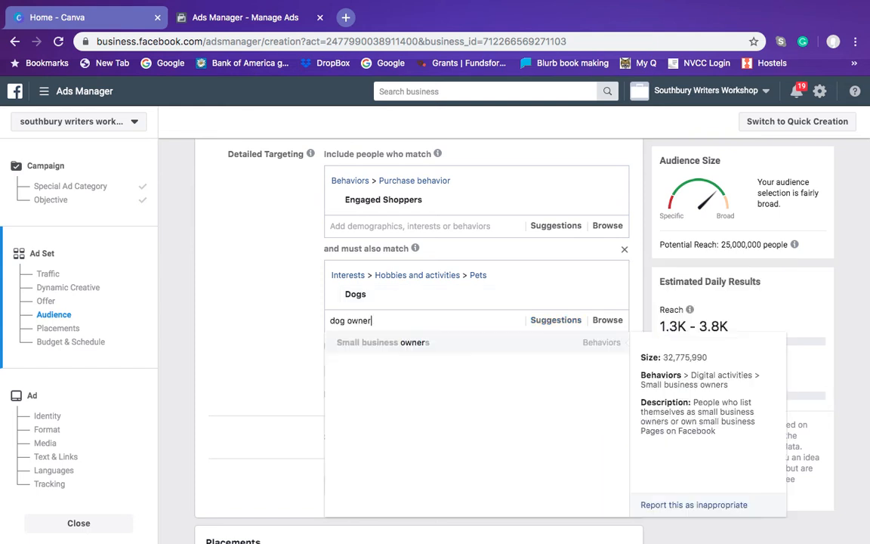
pyautogui.press('BackSpace')
pyautogui.press('BackSpace')
pyautogui.press('BackSpace')
pyautogui.press('BackSpace')
pyautogui.press('BackSpace')
pyautogui.press('BackSpace')
pyautogui.press('BackSpace')
pyautogui.press('BackSpace')
pyautogui.press('BackSpace')
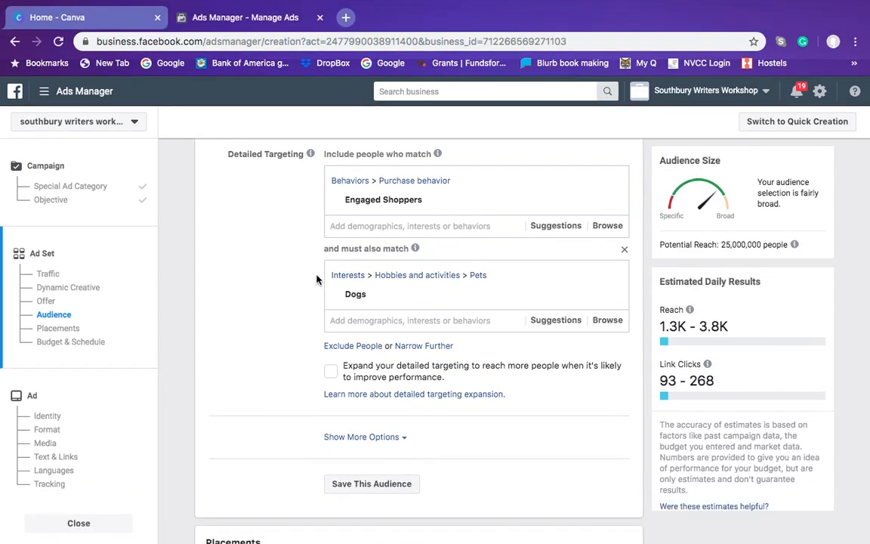
# Rename the ad set as "engaged shoppers dog youtube example".
pyautogui.moveTo(361, 291)
pyautogui.scroll(-1, 291, 302)
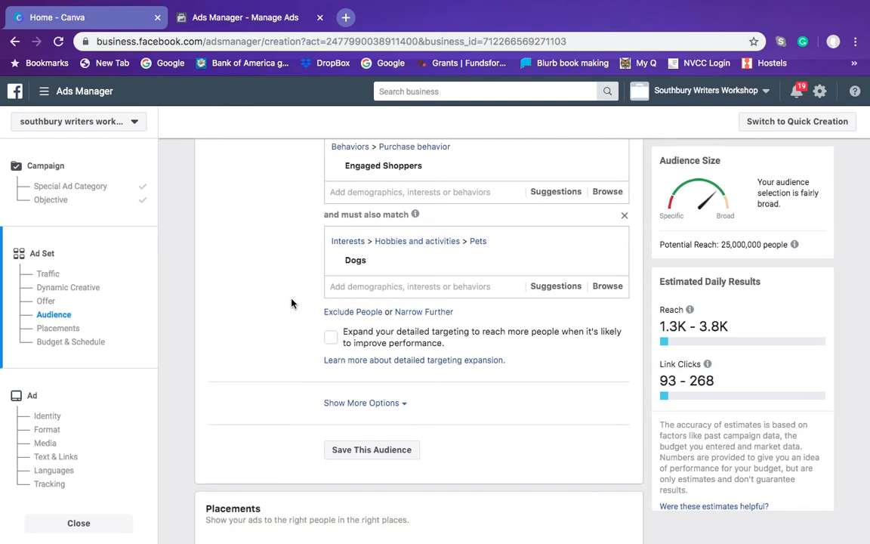
pyautogui.scroll(4, 296, 257)
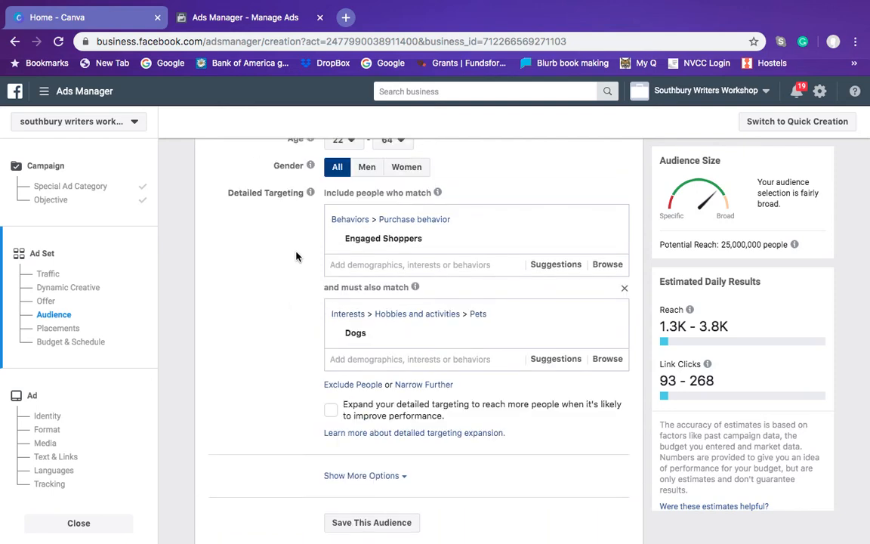
pyautogui.scroll(20, 296, 256)
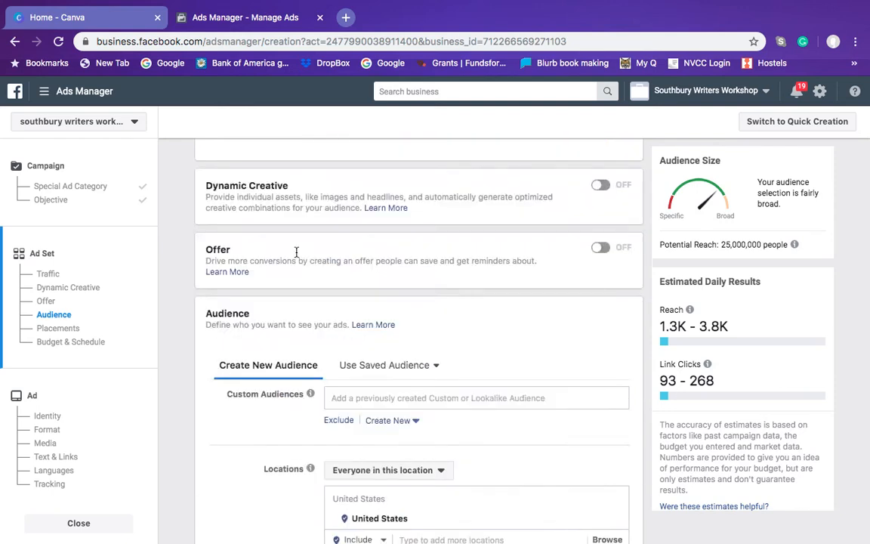
pyautogui.click(277, 162)
pyautogui.tripleClick(277, 162)
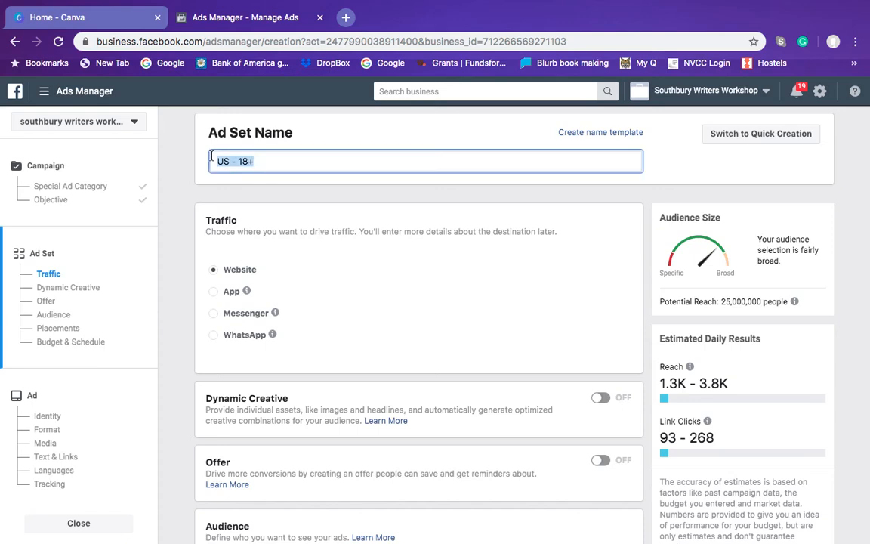
pyautogui.press('BackSpace')
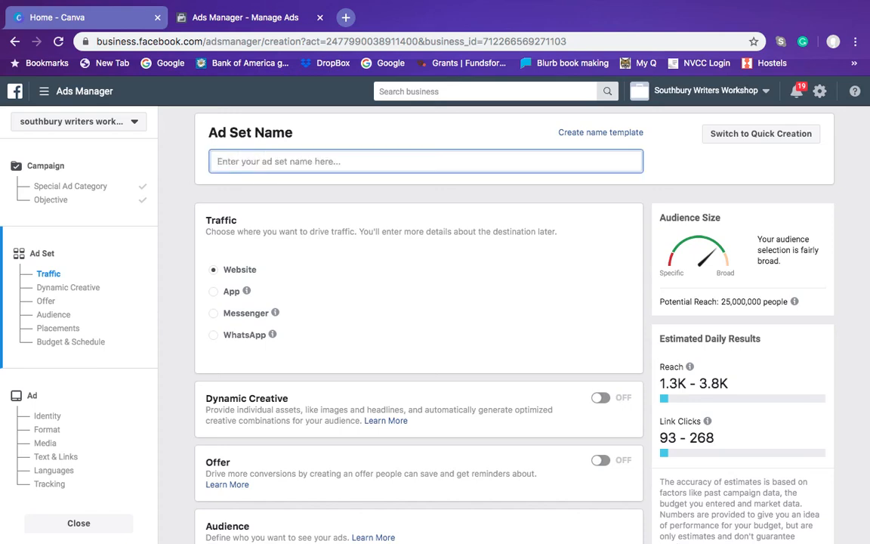
pyautogui.write('engaged s')
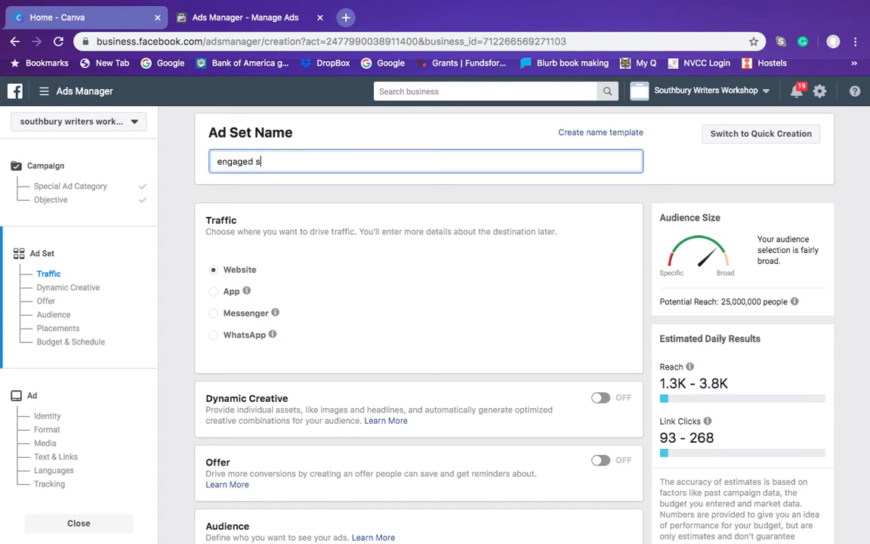
pyautogui.write('hoppers dog yout')
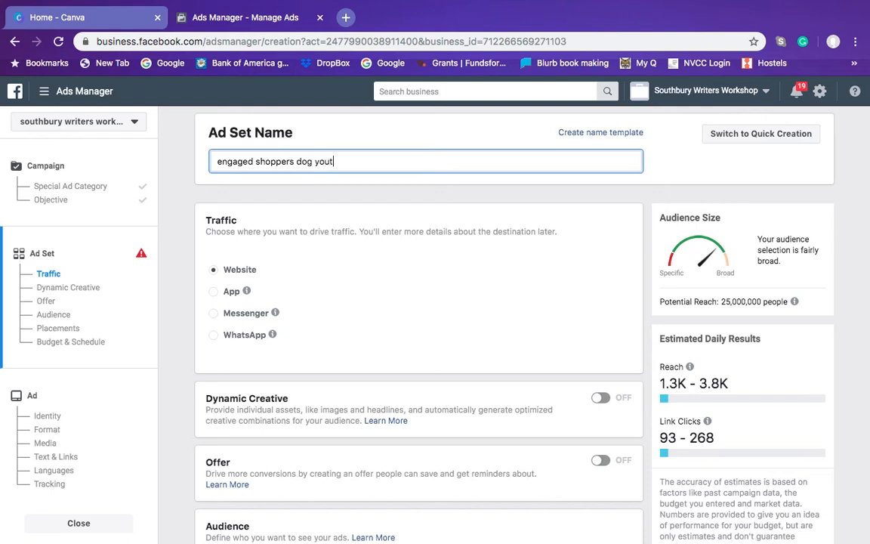
pyautogui.write('ube example')
# Switch the ad set to manually edited placements and exclude the Instagram, Audience Network and Messenger platforms.
pyautogui.scroll(-5, 226, 287)
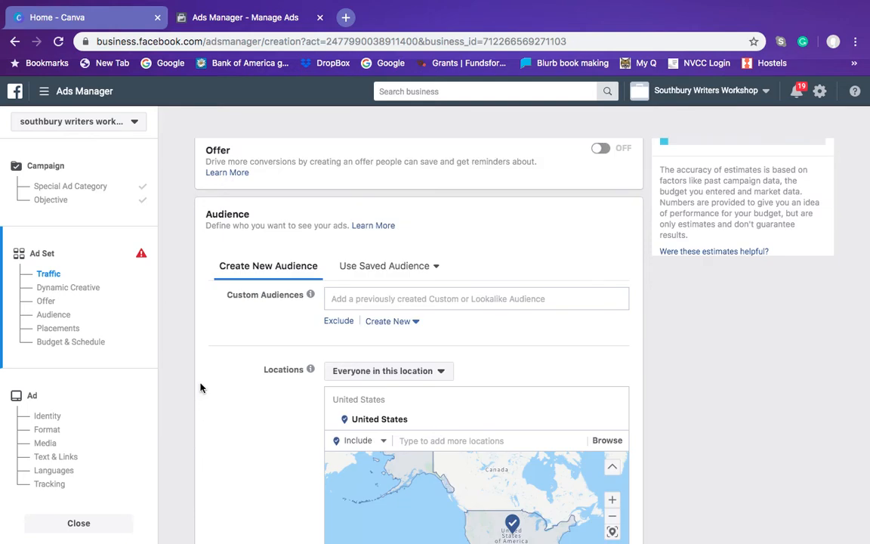
pyautogui.scroll(-2, 200, 385)
pyautogui.scroll(-8, 253, 395)
pyautogui.scroll(-2, 253, 394)
pyautogui.scroll(1, 254, 394)
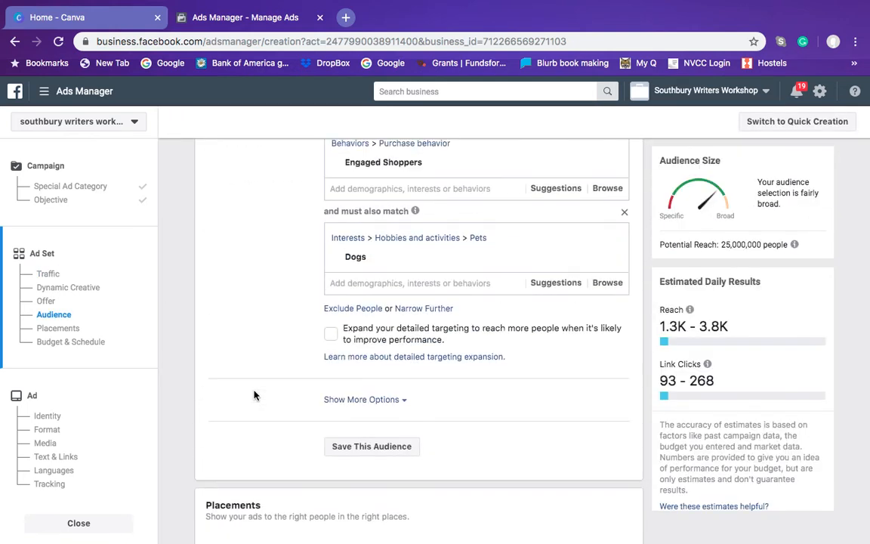
pyautogui.scroll(-5, 254, 394)
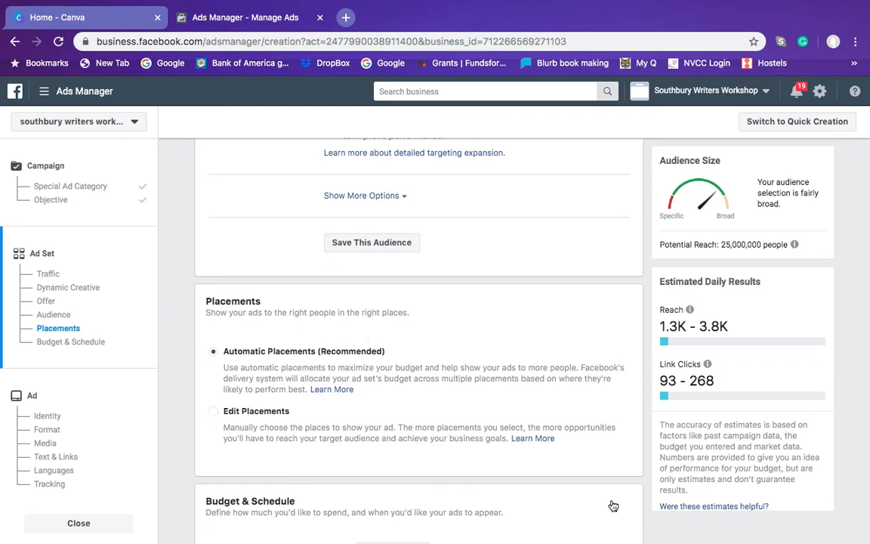
pyautogui.click(419, 393)
pyautogui.scroll(-3, 417, 392)
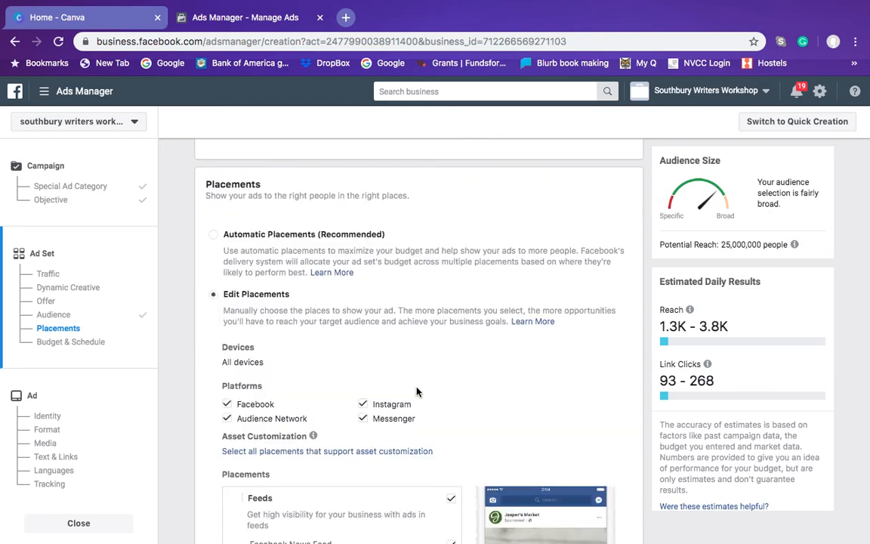
pyautogui.scroll(-1, 355, 340)
pyautogui.click(365, 347)
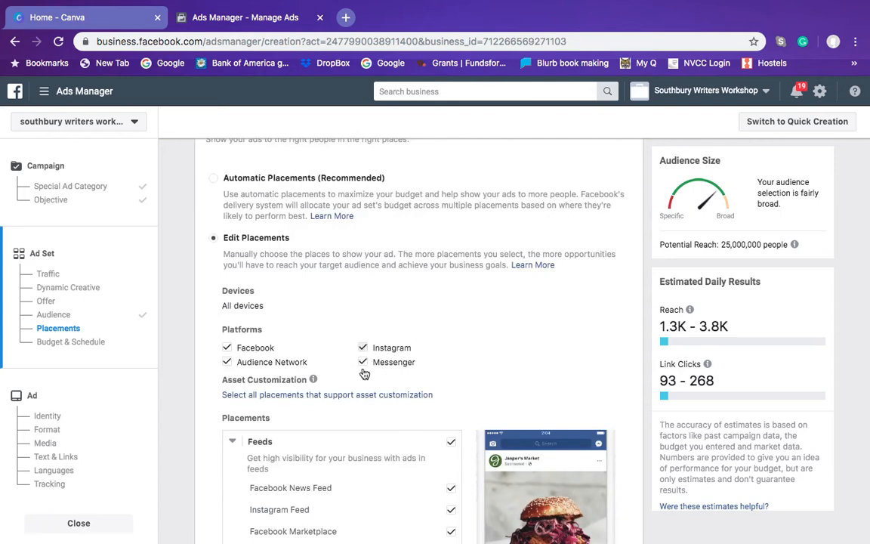
pyautogui.click(228, 362)
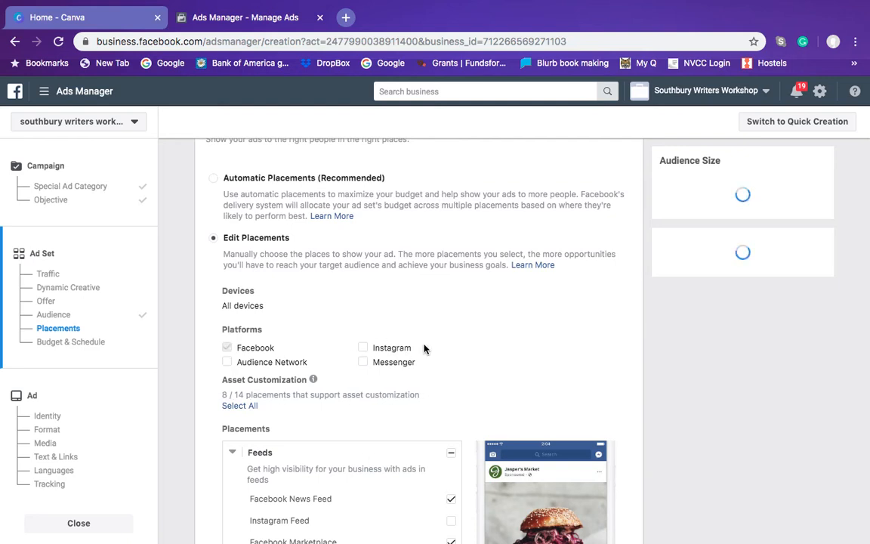
# Exclude Facebook Marketplace, Facebook Video Feeds and Facebook Right Column from the feed placements, keeping Facebook News Feed.
pyautogui.scroll(-3, 434, 362)
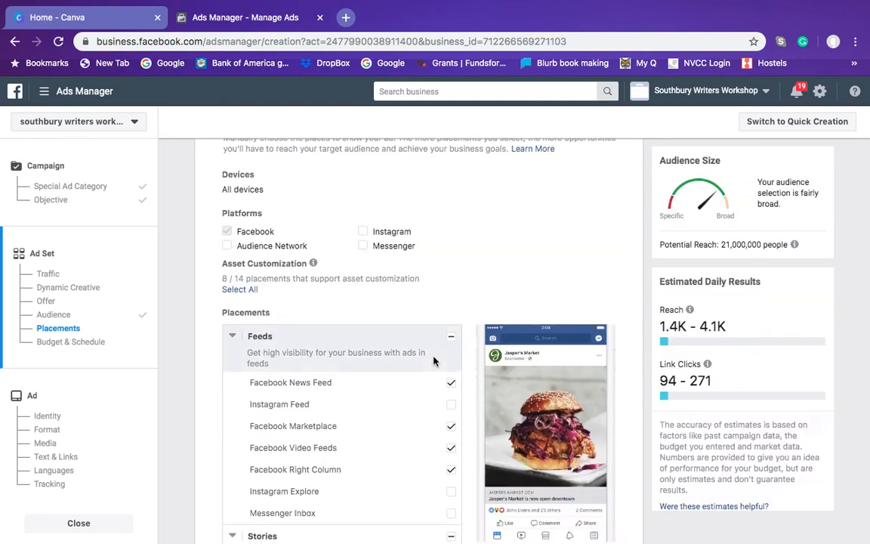
pyautogui.scroll(-1, 481, 396)
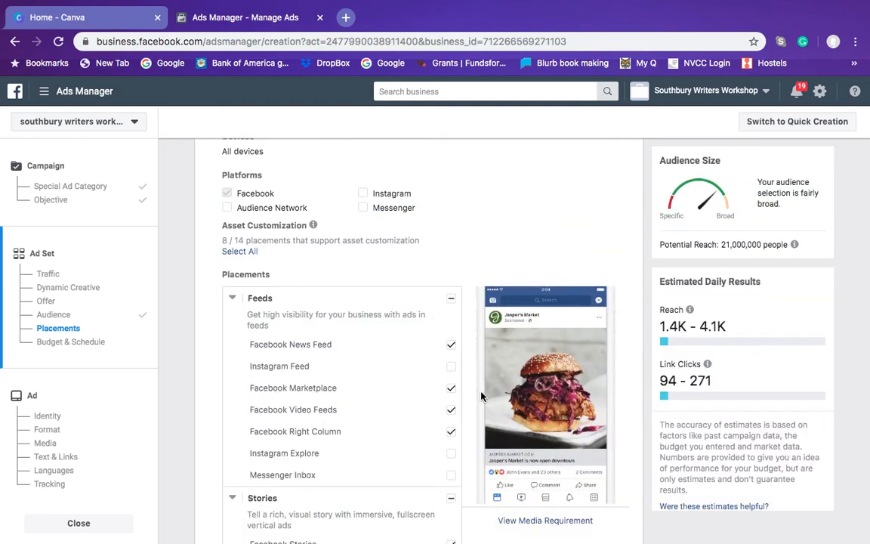
pyautogui.click(450, 431)
pyautogui.click(451, 431)
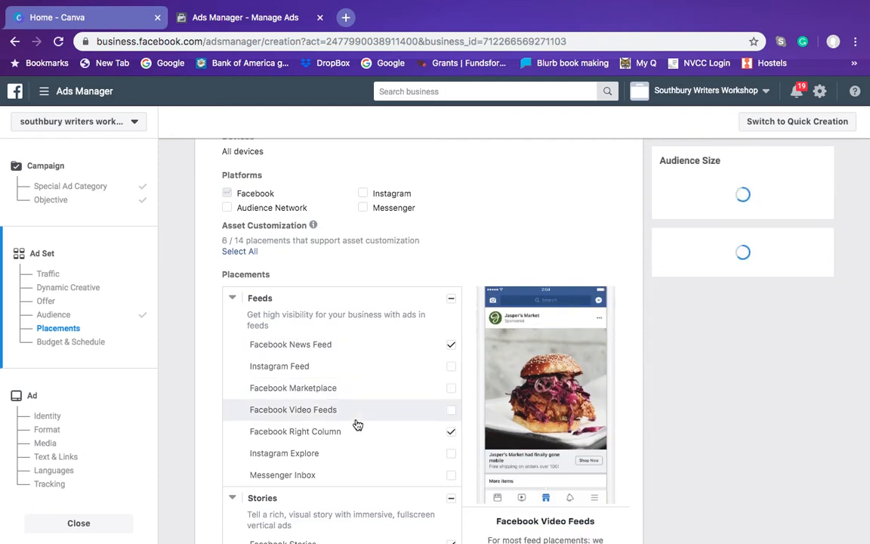
# Exclude the Facebook Stories, In-Stream and Search placements from the ad set.
pyautogui.scroll(-4, 419, 458)
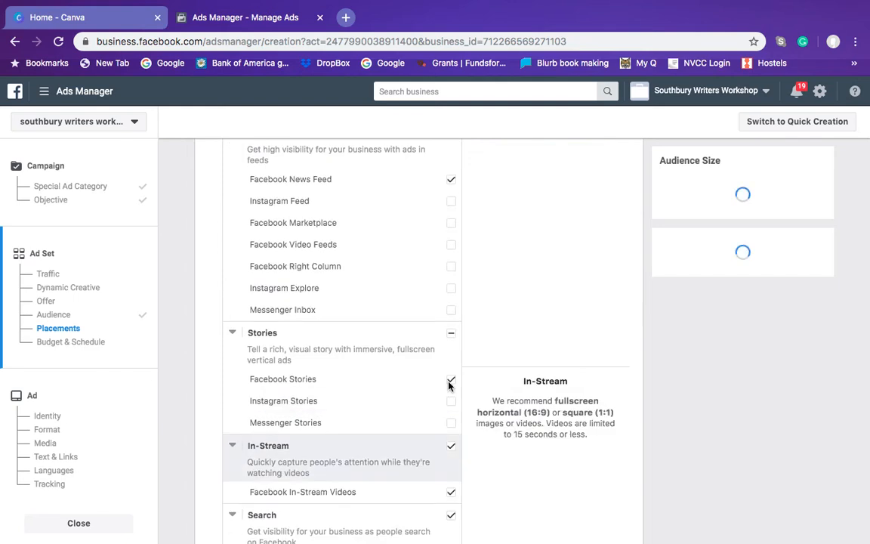
pyautogui.click(453, 382)
pyautogui.click(451, 446)
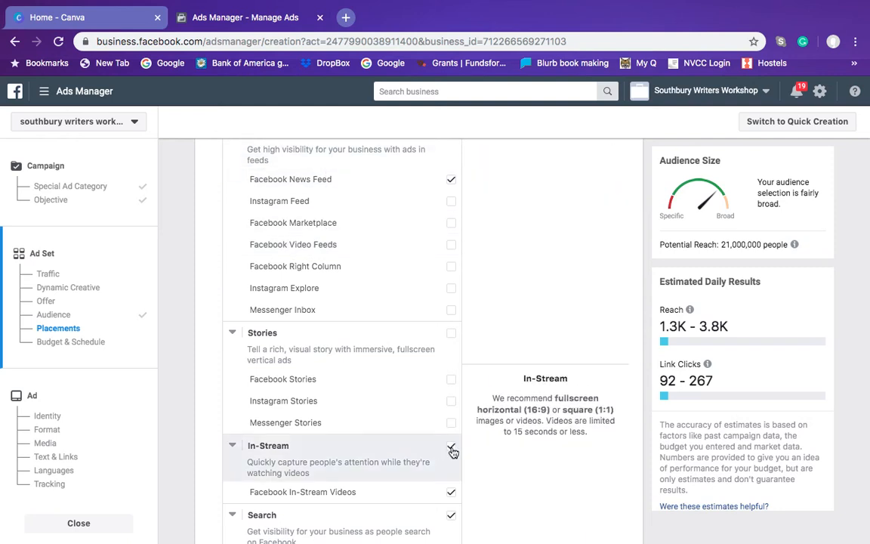
pyautogui.click(451, 448)
pyautogui.click(451, 516)
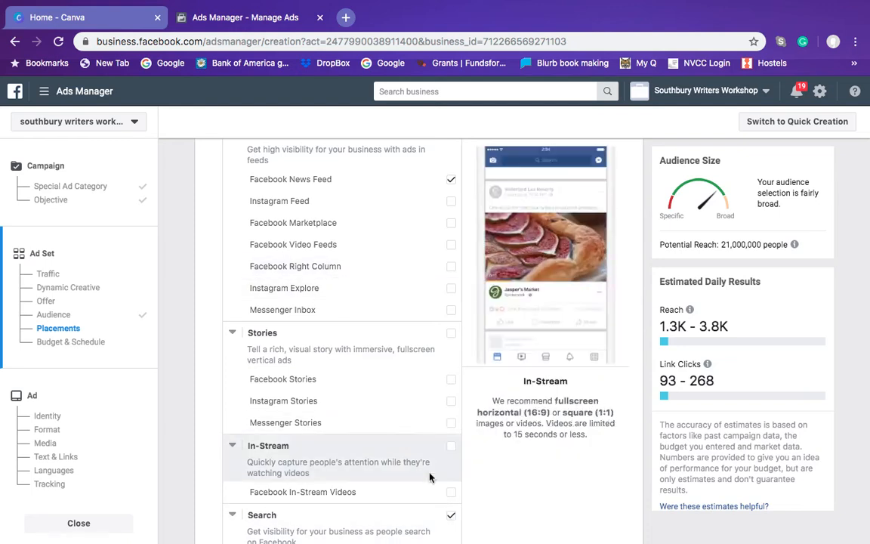
pyautogui.click(451, 517)
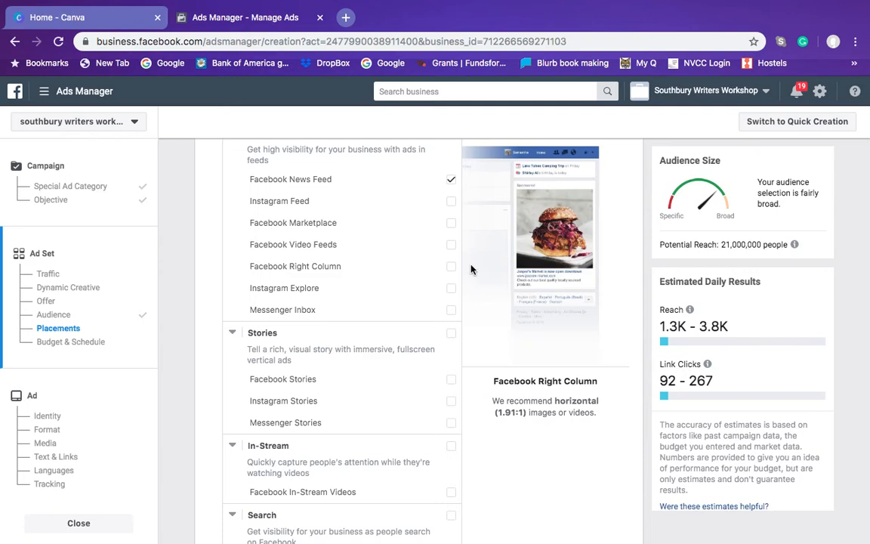
# Narrow the audience further by adding another must-also-match group below the Dogs interest.
pyautogui.scroll(5, 470, 270)
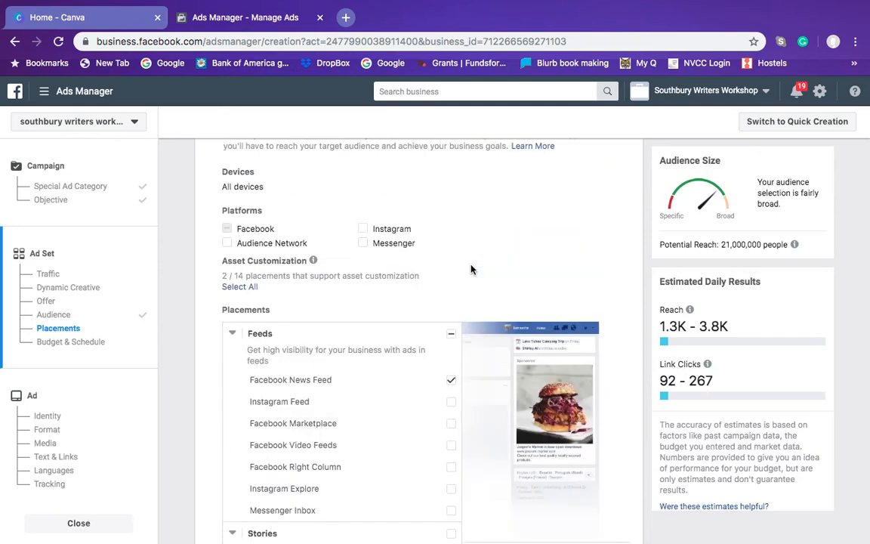
pyautogui.scroll(2, 471, 270)
pyautogui.scroll(4, 471, 269)
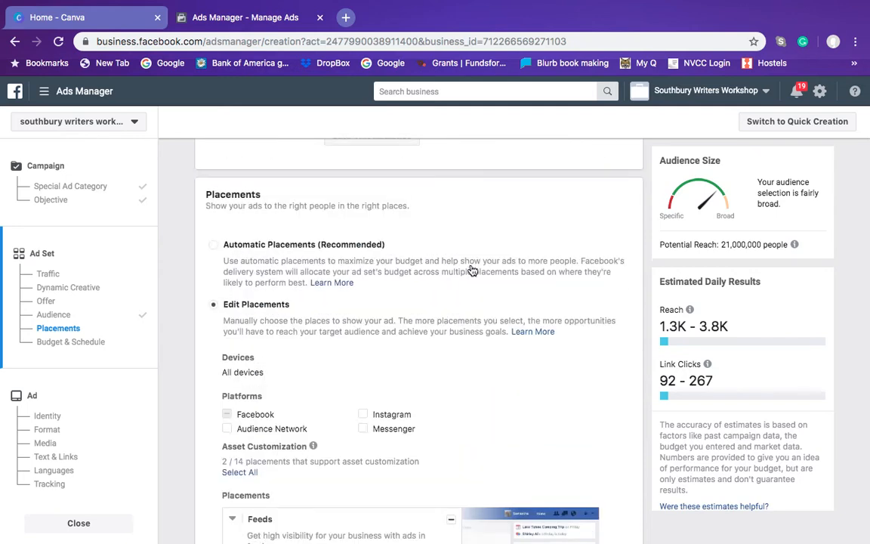
pyautogui.scroll(3, 470, 270)
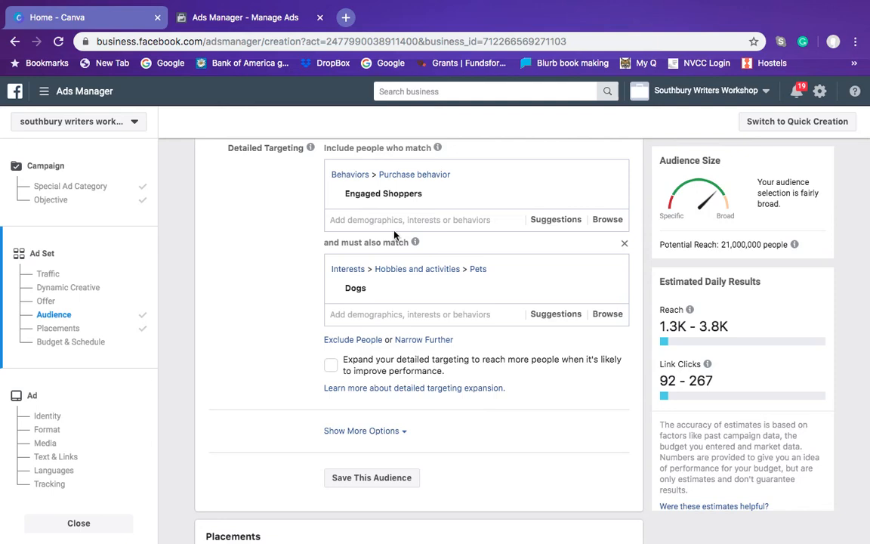
pyautogui.click(419, 339)
pyautogui.moveTo(615, 259)
pyautogui.click(366, 358)
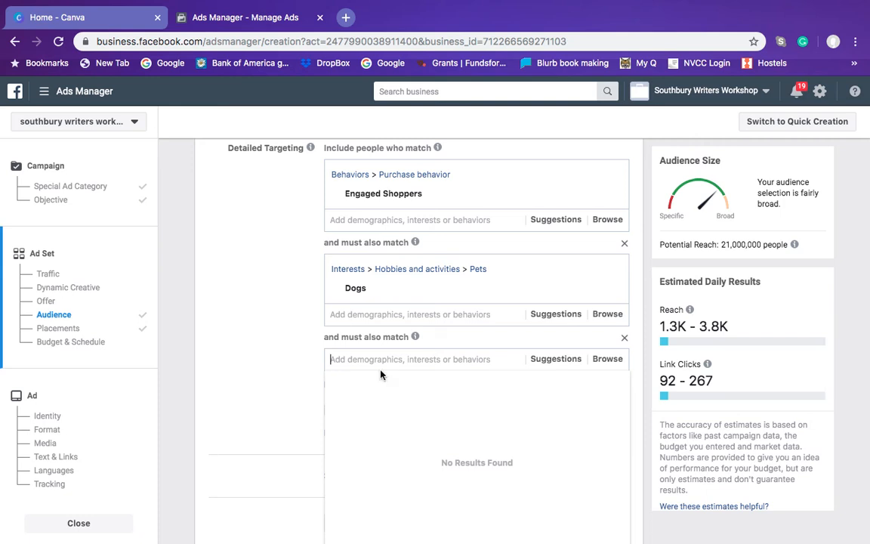
# Search the new targeting group for "pet owners", clear the text, and view the suggested options.
pyautogui.write('ppet owners')
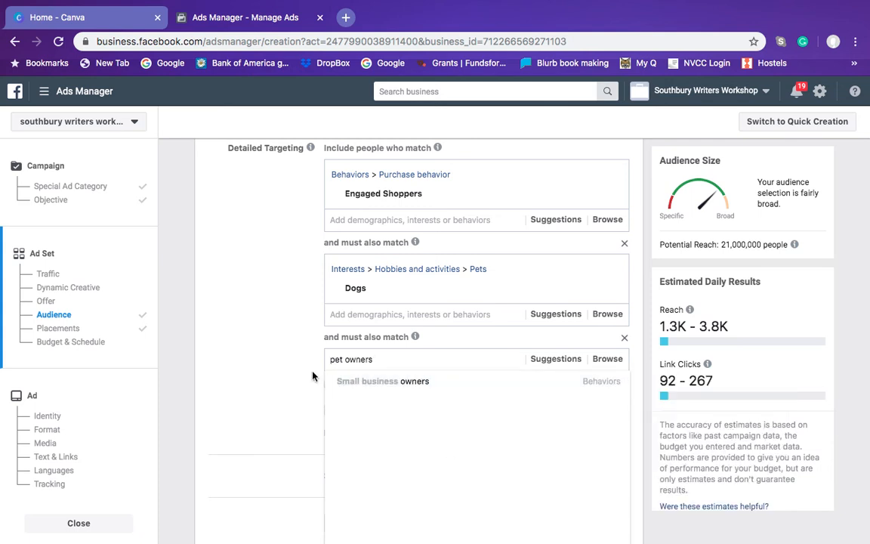
pyautogui.press('BackSpace')
pyautogui.press('BackSpace')
pyautogui.press('BackSpace')
pyautogui.press('BackSpace')
pyautogui.press('BackSpace')
pyautogui.press('BackSpace')
pyautogui.press('BackSpace')
pyautogui.press('BackSpace')
pyautogui.press('BackSpace')
pyautogui.press('BackSpace')
pyautogui.click(556, 361)
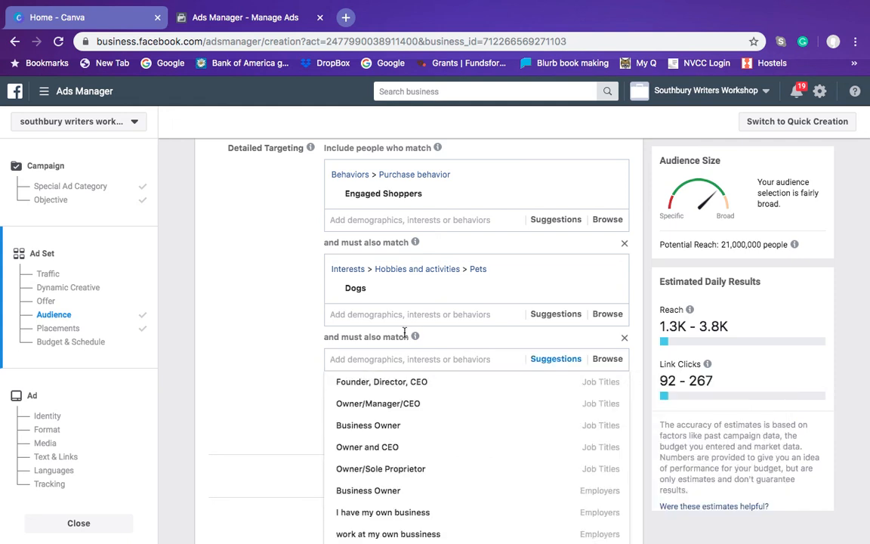
# Search the third targeting group for "dog" and add the Dog breed interest to it.
pyautogui.click(342, 357)
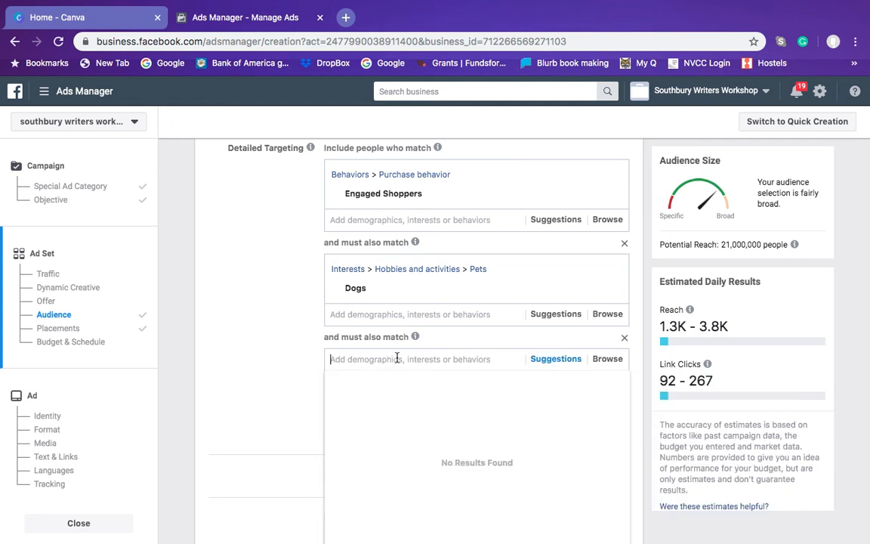
pyautogui.write('dpg')
pyautogui.press('BackSpace')
pyautogui.press('BackSpace')
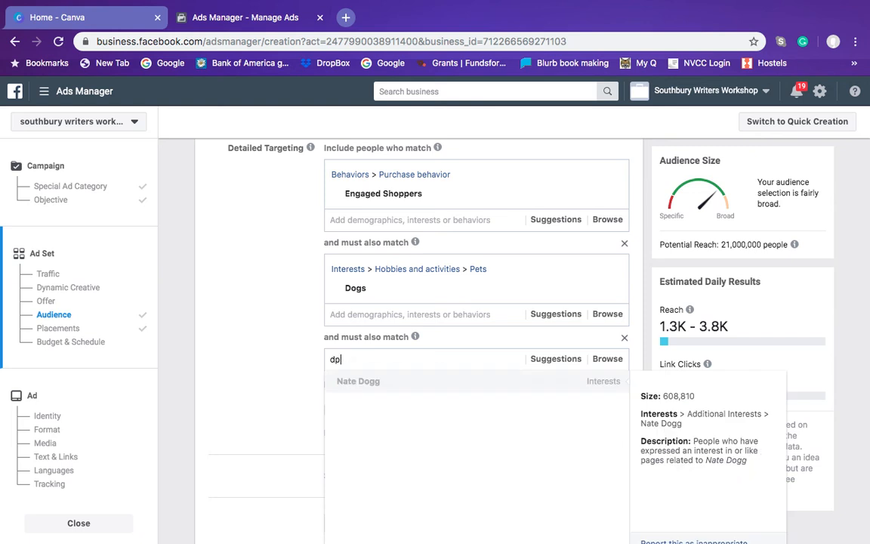
pyautogui.write('og')
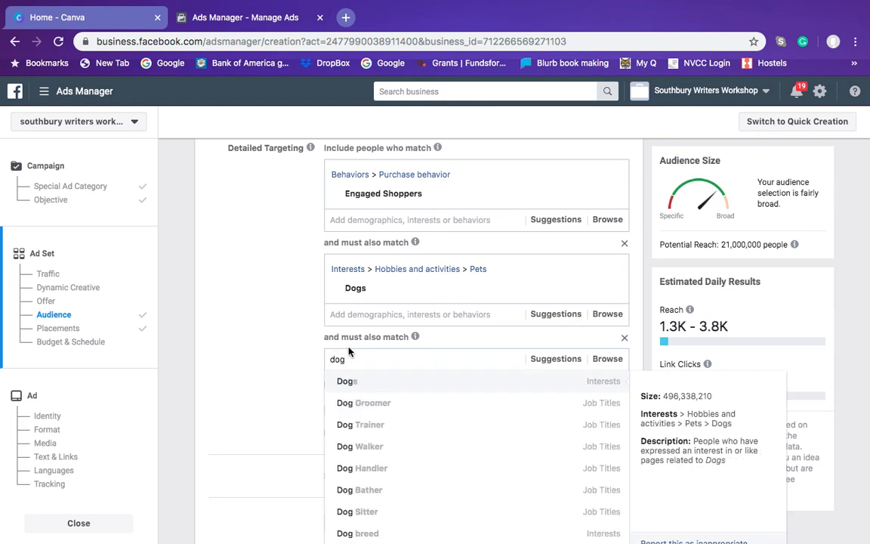
pyautogui.scroll(-3, 445, 429)
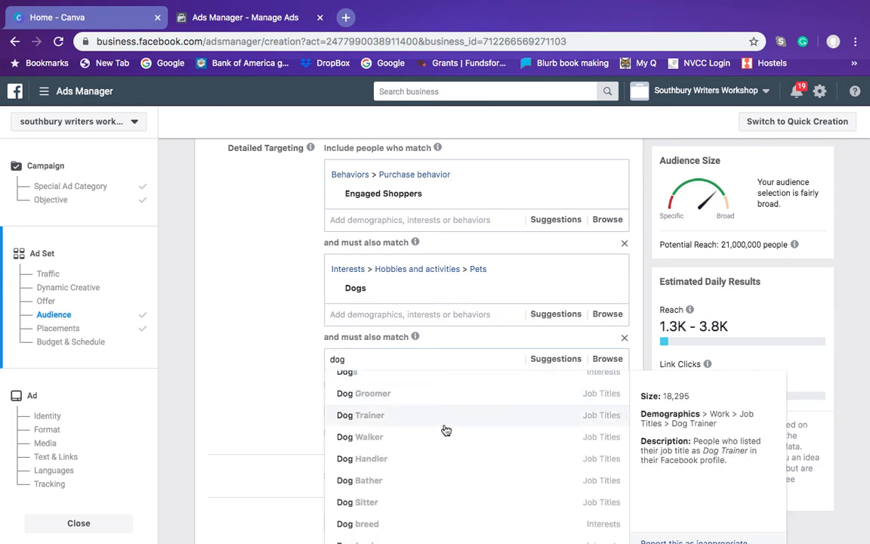
pyautogui.scroll(-2, 445, 430)
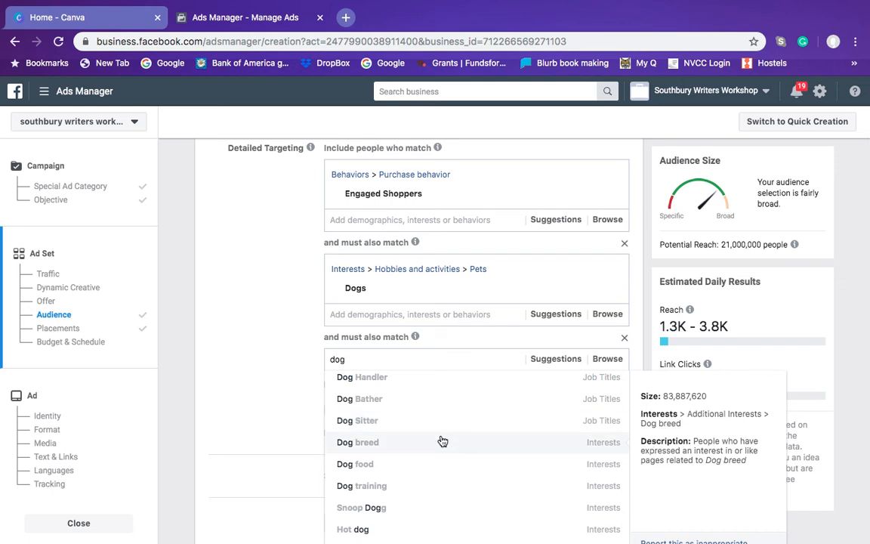
pyautogui.click(443, 441)
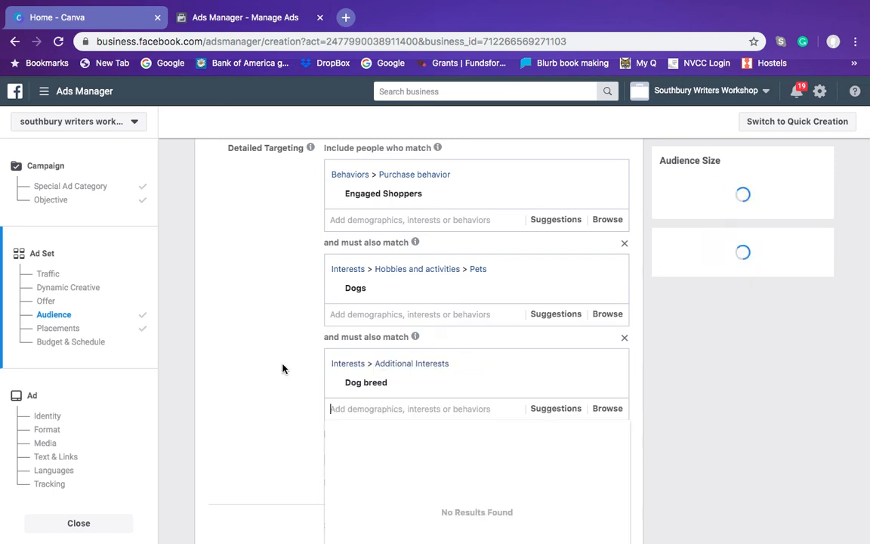
pyautogui.click(281, 385)
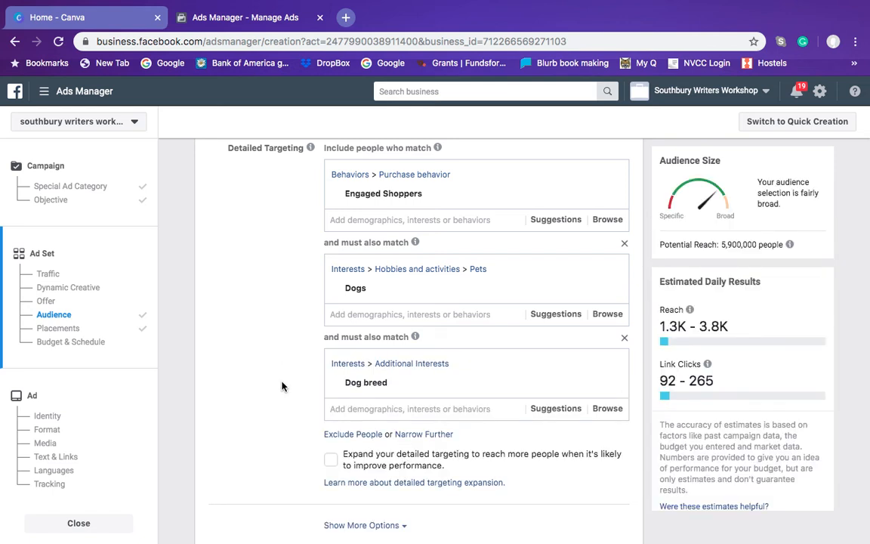
# Narrow the audience further with another must-also-match group containing the Dog food interest.
pyautogui.scroll(-1, 284, 386)
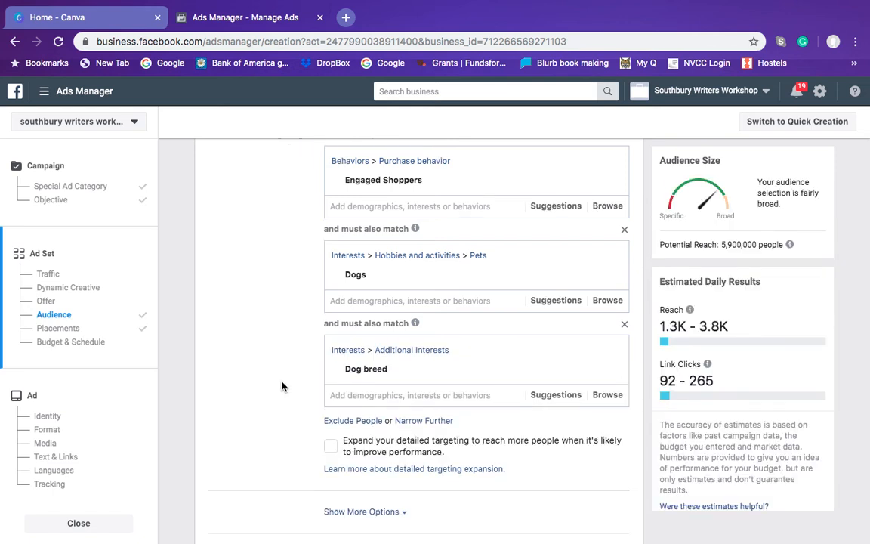
pyautogui.click(413, 426)
pyautogui.click(332, 440)
pyautogui.write('dog')
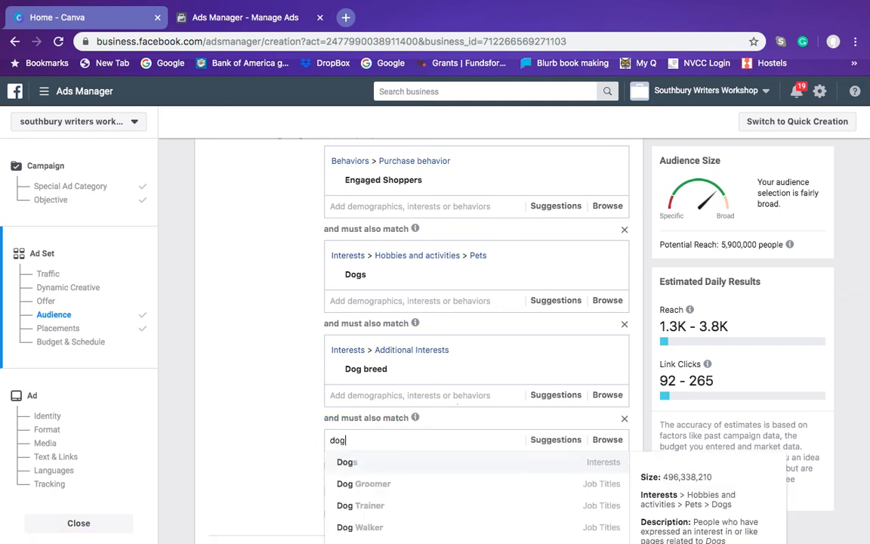
pyautogui.scroll(-3, 457, 411)
pyautogui.scroll(-1, 395, 458)
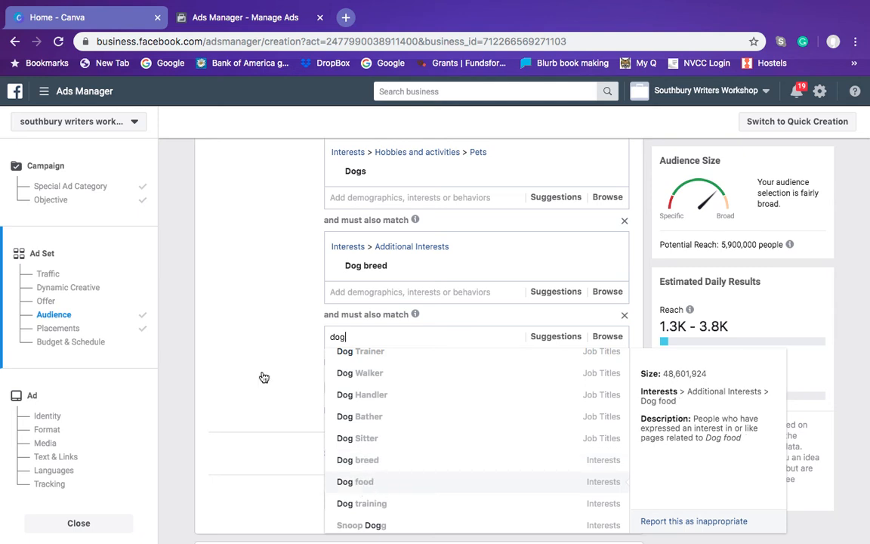
pyautogui.press('Return')
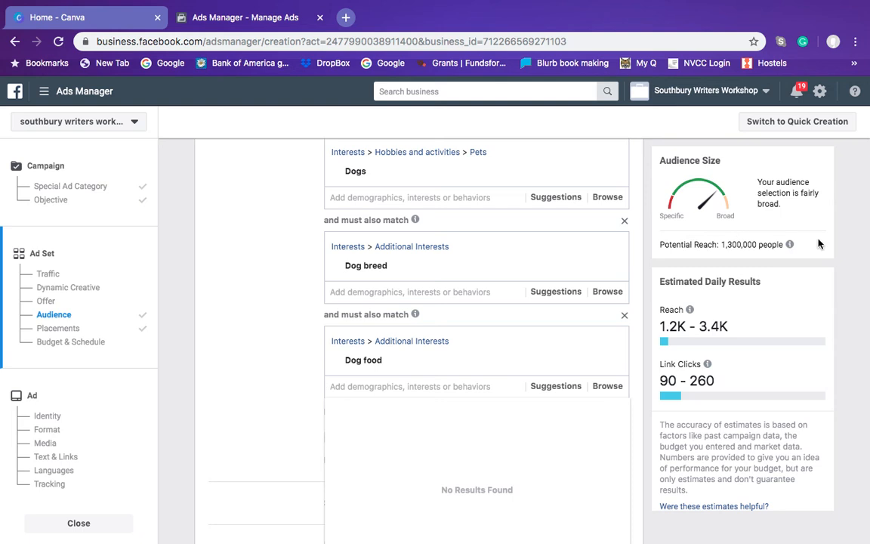
pyautogui.click(242, 363)
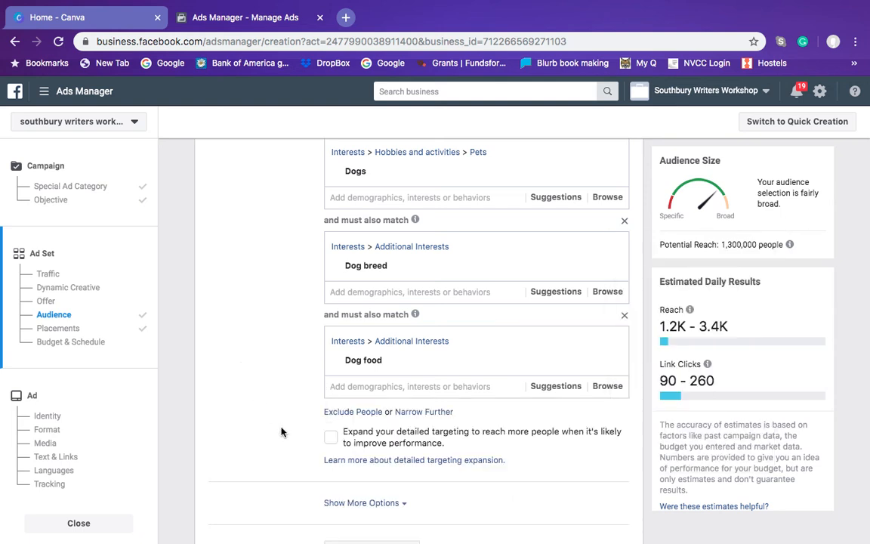
# Add one more must-also-match group below Dog food and include the Dog training interest in it.
pyautogui.click(424, 411)
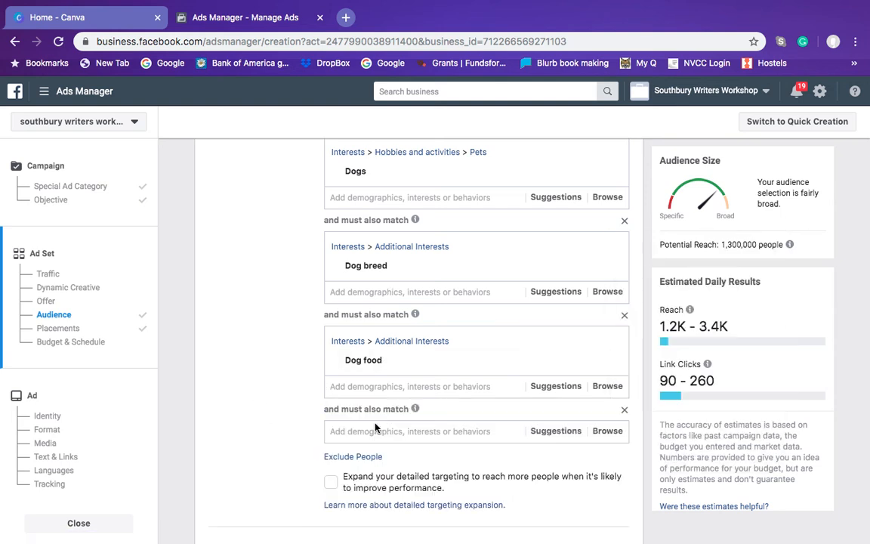
pyautogui.scroll(3, 300, 178)
pyautogui.scroll(-3, 300, 178)
pyautogui.moveTo(399, 185)
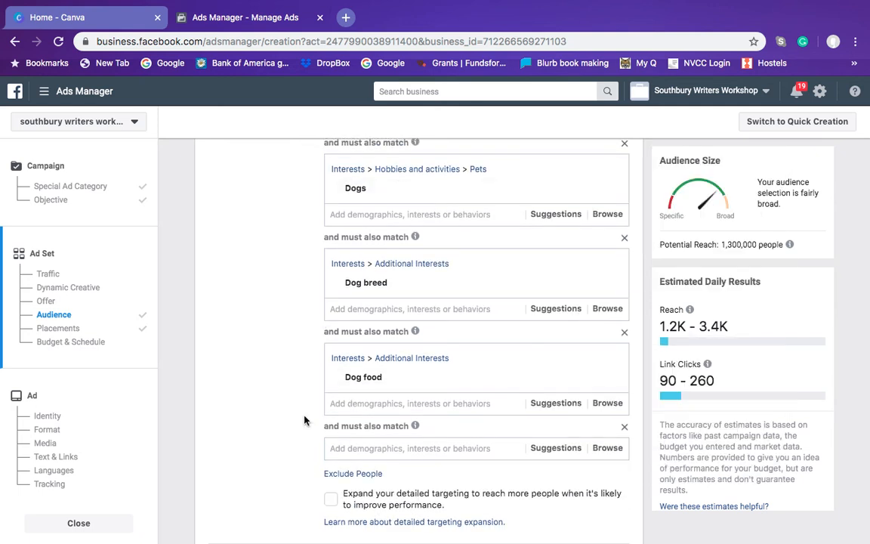
pyautogui.click(365, 450)
pyautogui.write('dog')
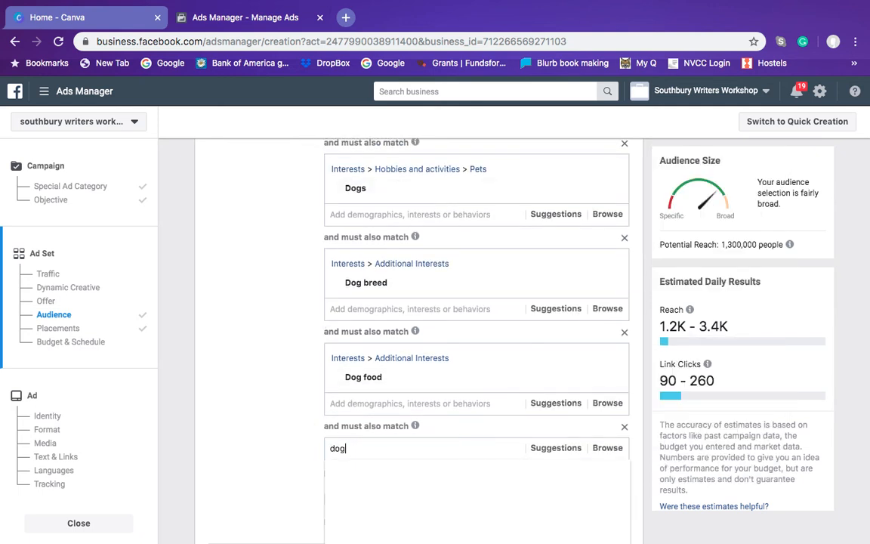
pyautogui.scroll(-3, 264, 443)
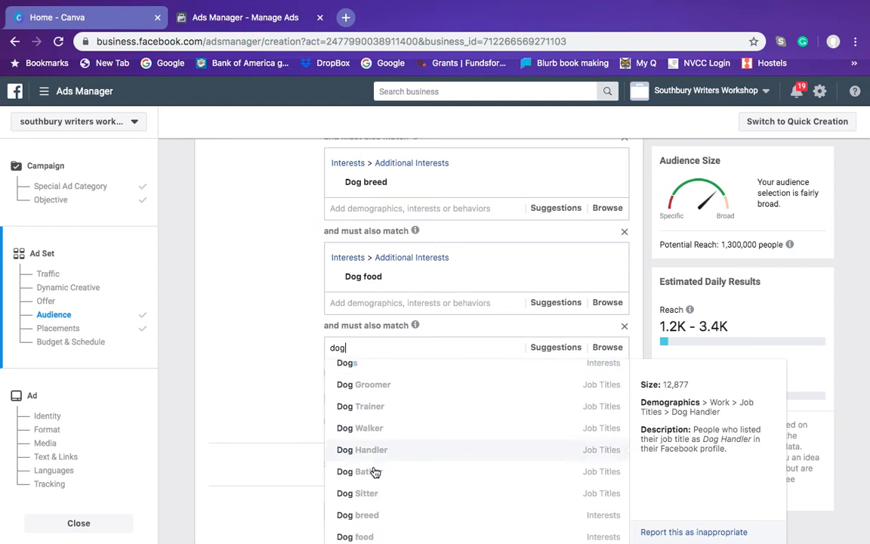
pyautogui.scroll(-3, 374, 469)
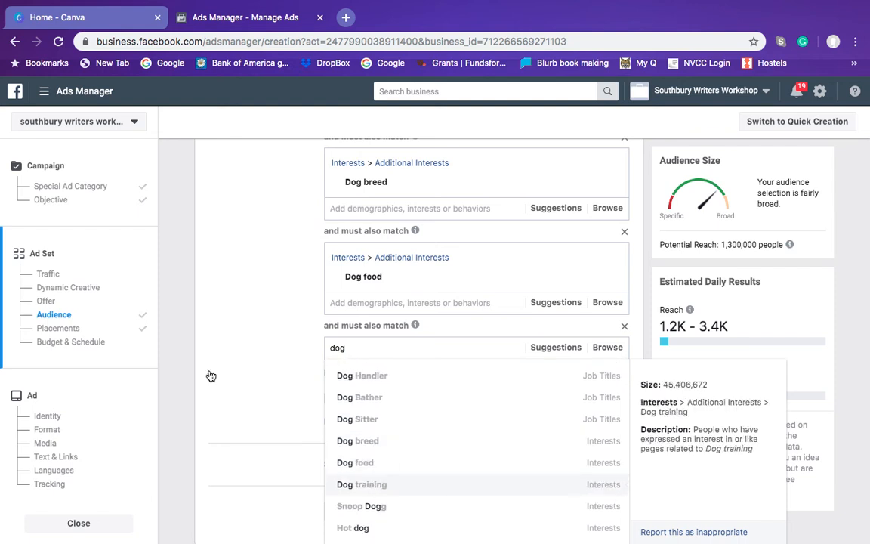
pyautogui.press('Return')
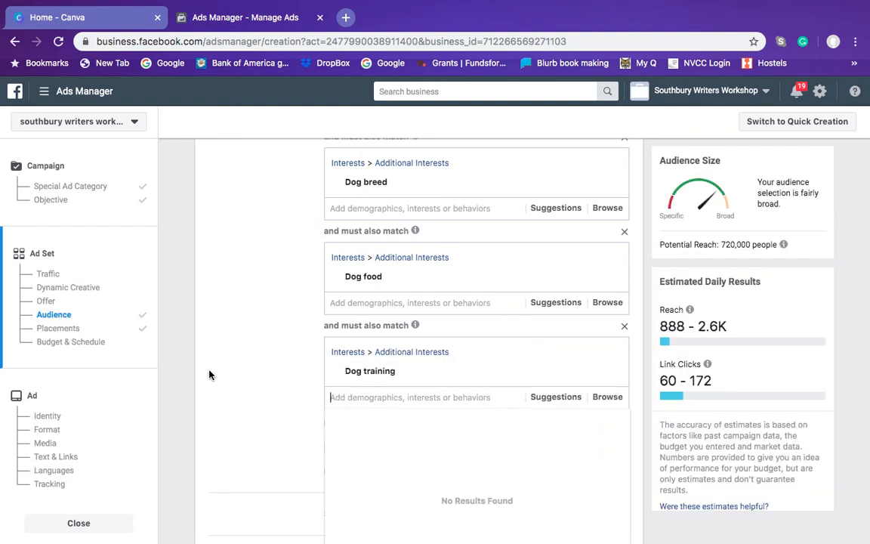
pyautogui.click(209, 375)
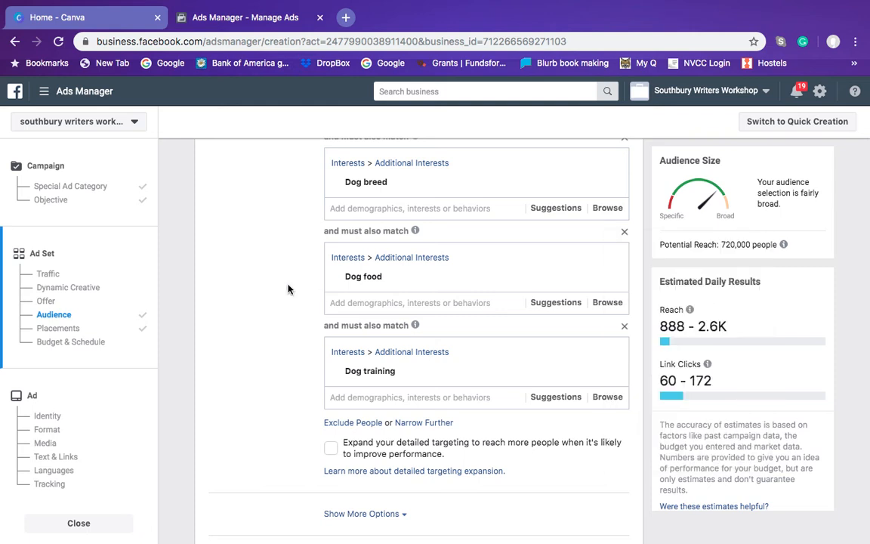
# Review the stacked detailed targeting groups from Engaged Shoppers through Dog training.
pyautogui.scroll(3, 287, 288)
pyautogui.moveTo(346, 198)
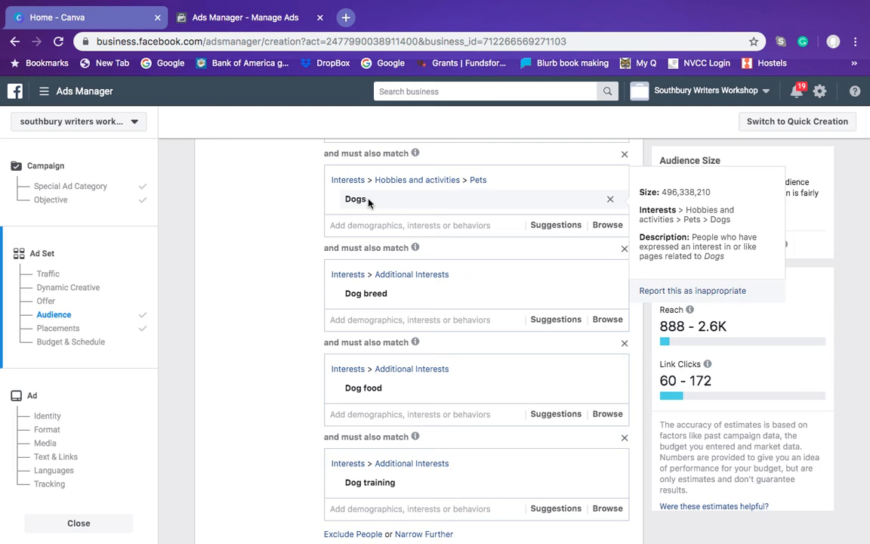
pyautogui.scroll(1, 300, 213)
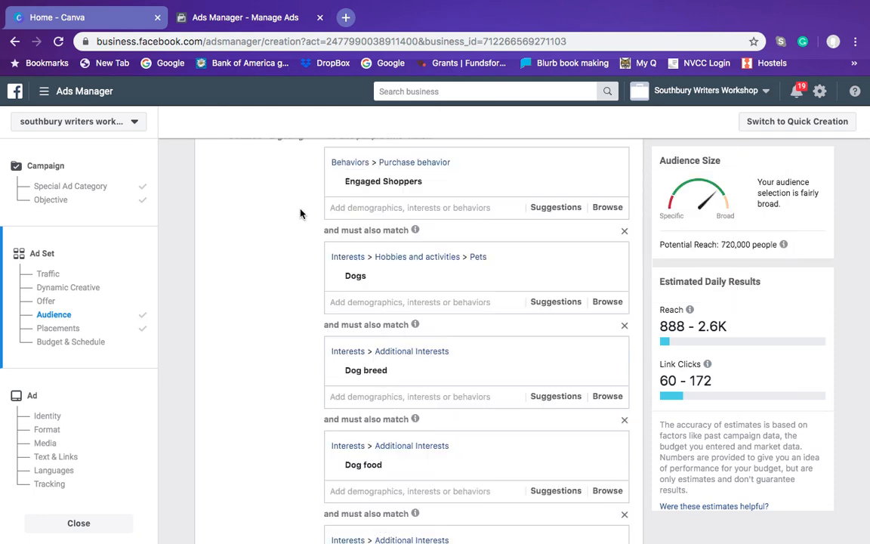
pyautogui.scroll(1, 301, 219)
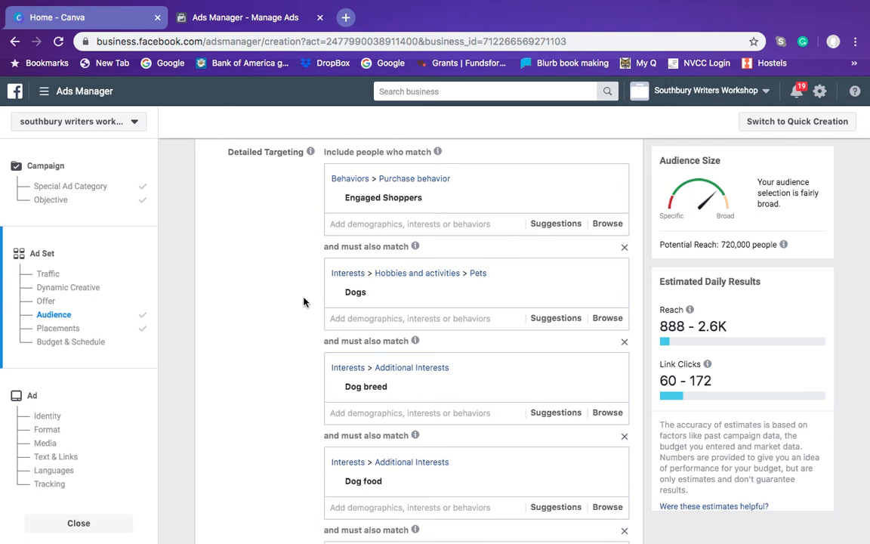
pyautogui.scroll(-1, 302, 302)
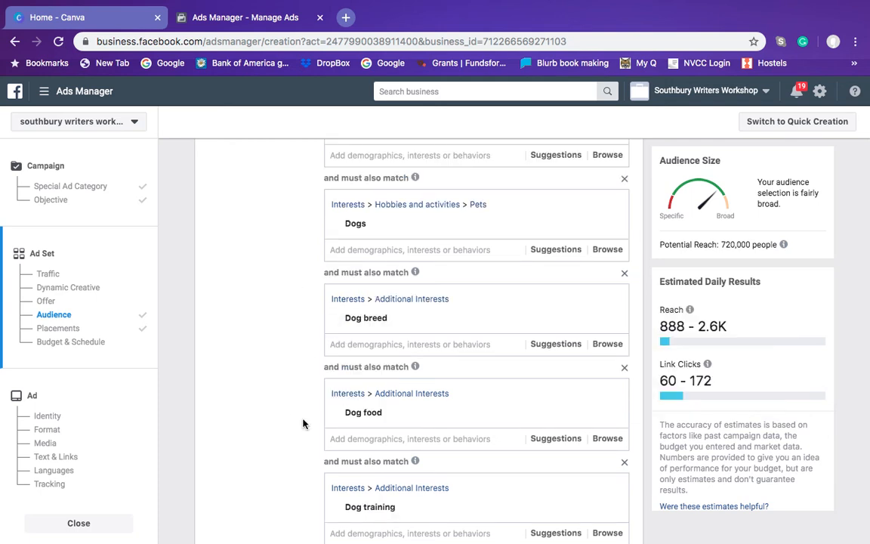
pyautogui.scroll(-1, 303, 424)
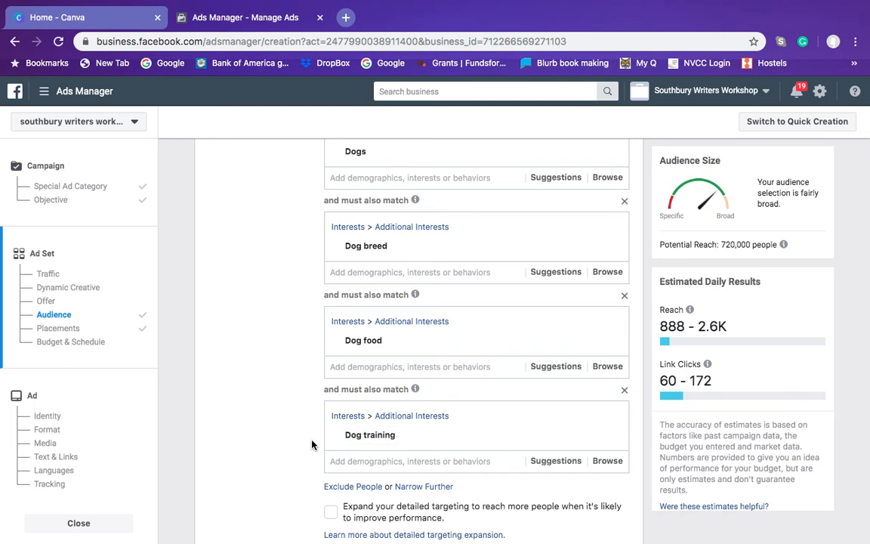
pyautogui.scroll(-1, 312, 445)
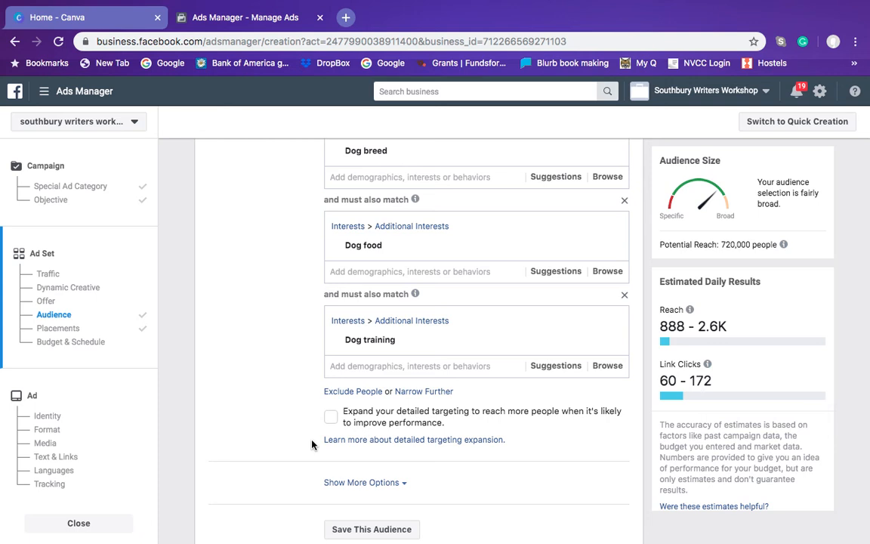
pyautogui.scroll(2, 296, 373)
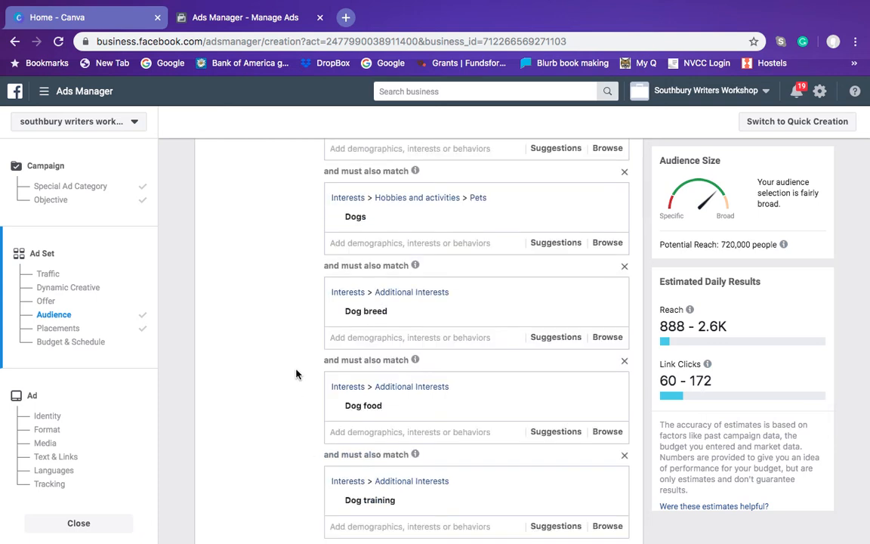
pyautogui.scroll(-3, 229, 396)
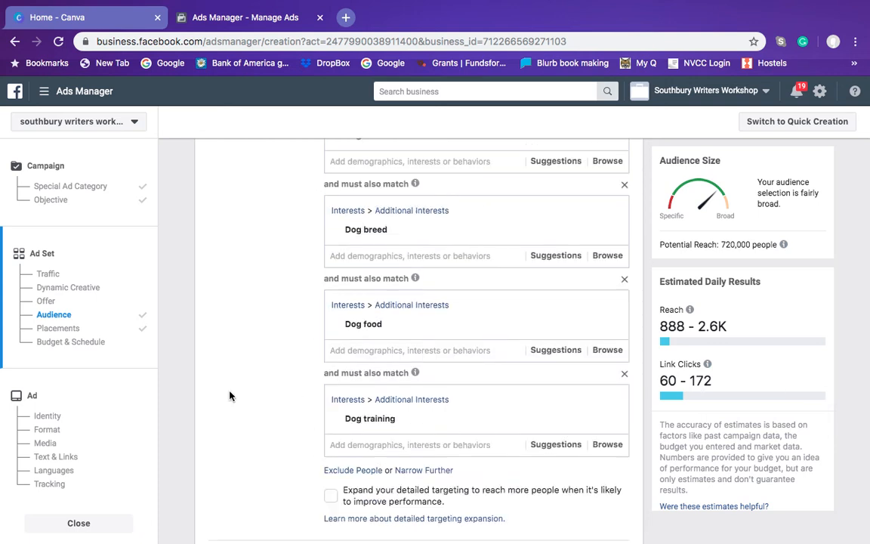
# Exclude the In-Article placement, including Facebook Instant Articles, from the ad set.
pyautogui.scroll(-3, 229, 396)
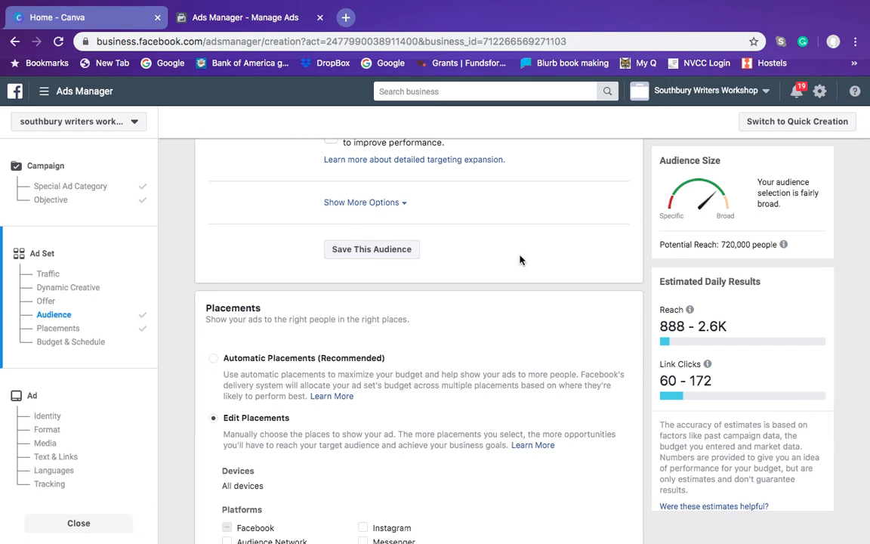
pyautogui.scroll(-4, 520, 260)
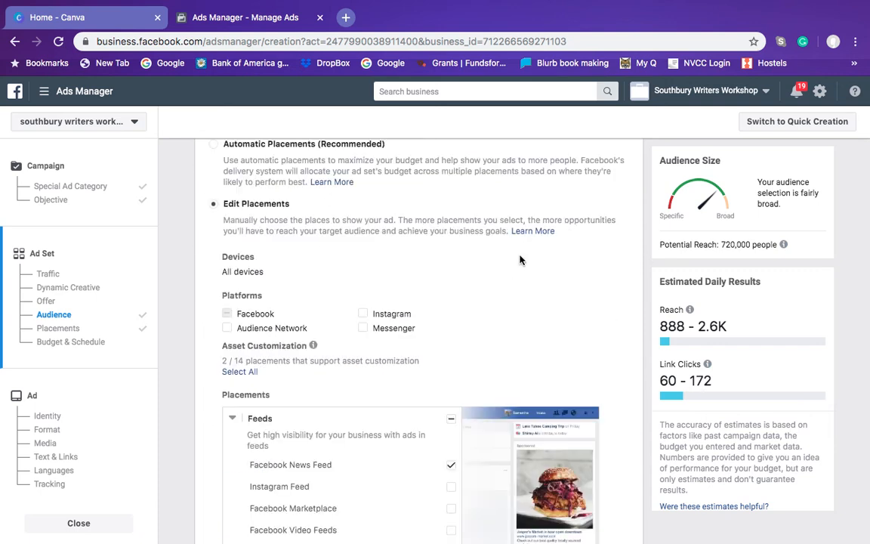
pyautogui.scroll(-4, 520, 260)
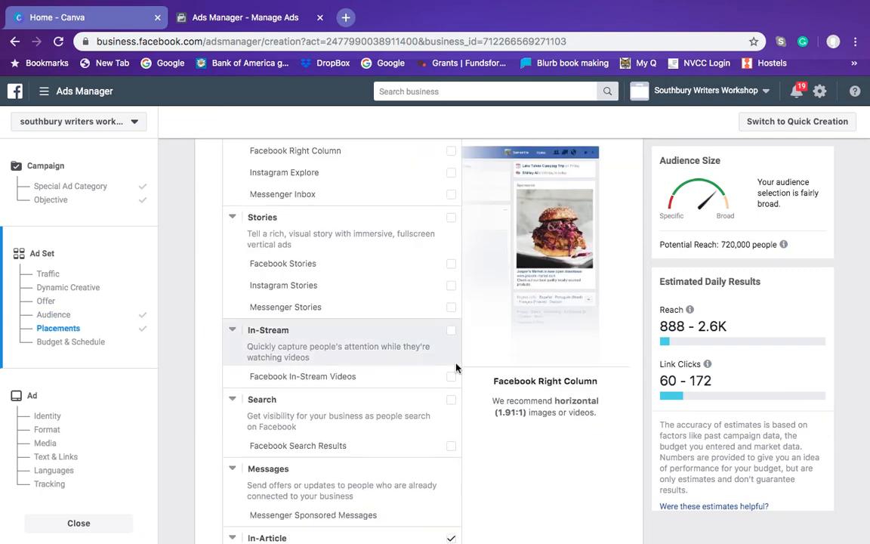
pyautogui.scroll(-1, 495, 451)
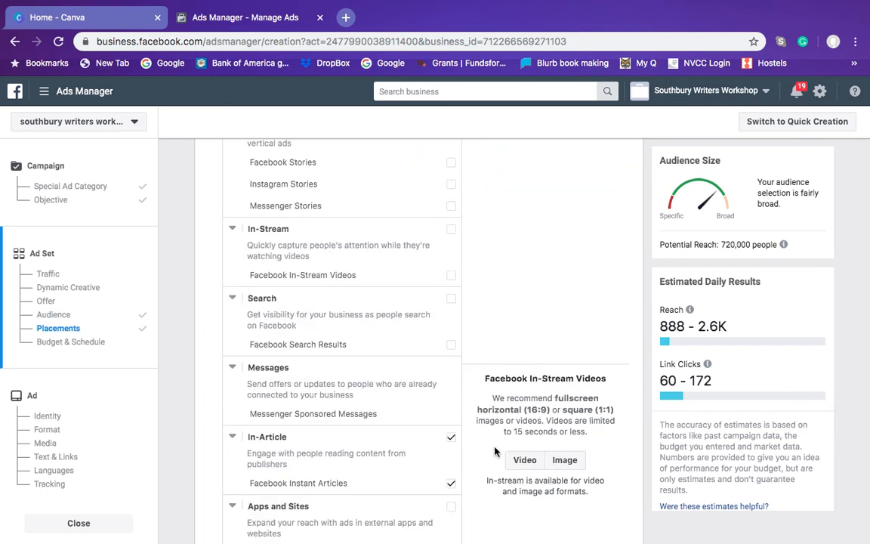
pyautogui.click(451, 440)
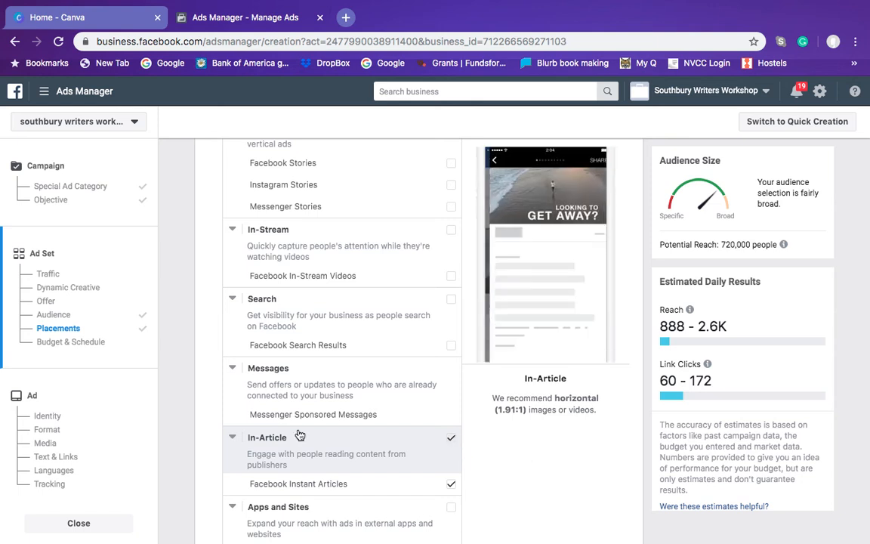
# Review the Optimization for Ad Delivery choices in Budget & Schedule, from Landing Page Views to Impressions, keeping Link Clicks.
pyautogui.scroll(-2, 298, 433)
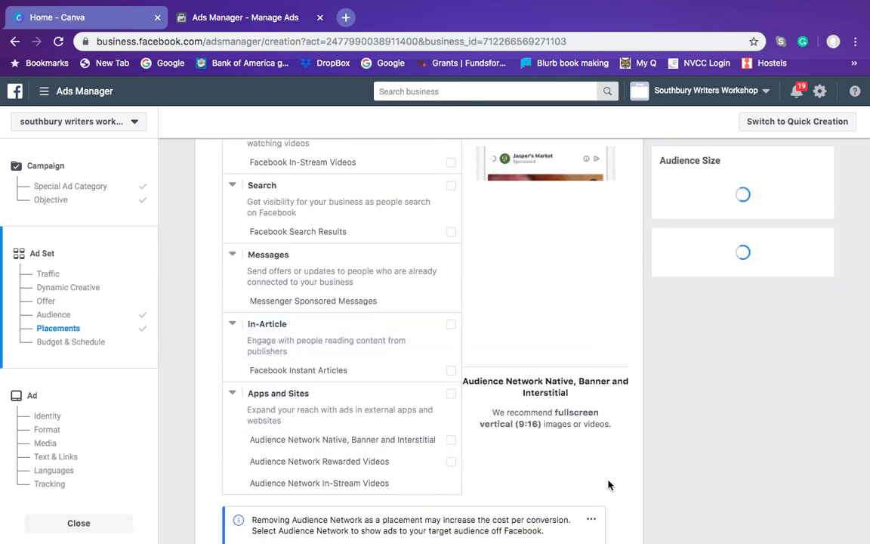
pyautogui.scroll(-7, 609, 485)
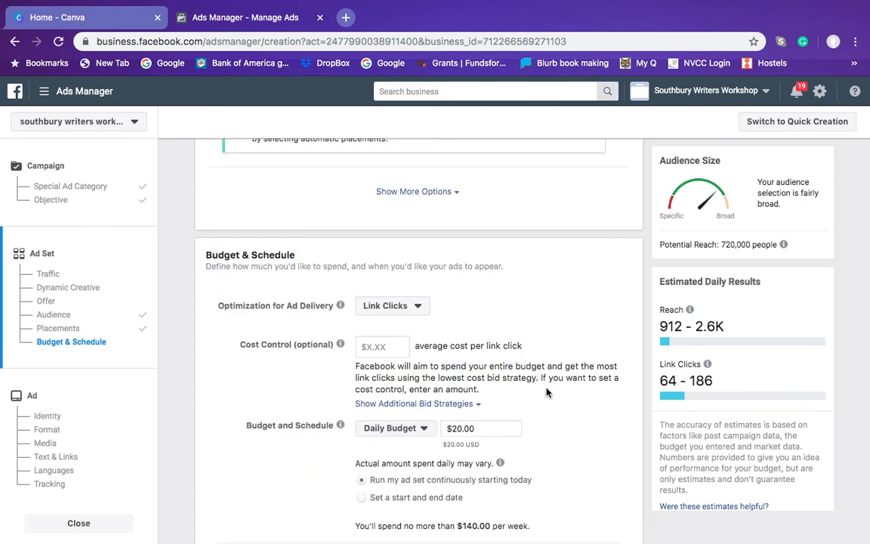
pyautogui.click(414, 309)
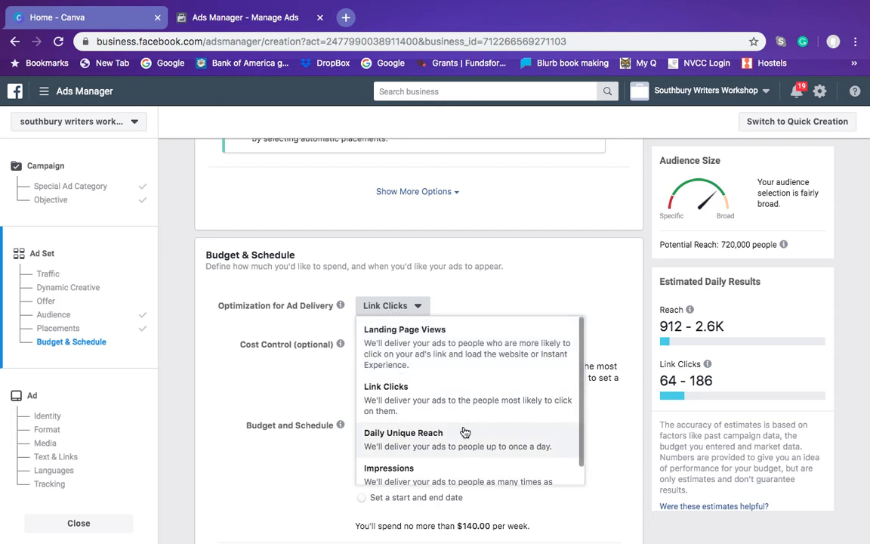
pyautogui.scroll(-1, 464, 432)
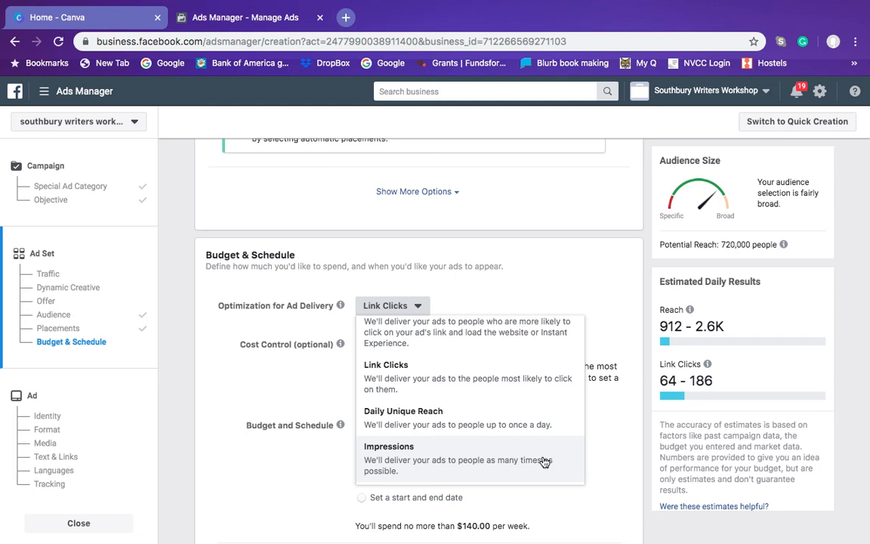
pyautogui.scroll(1, 544, 462)
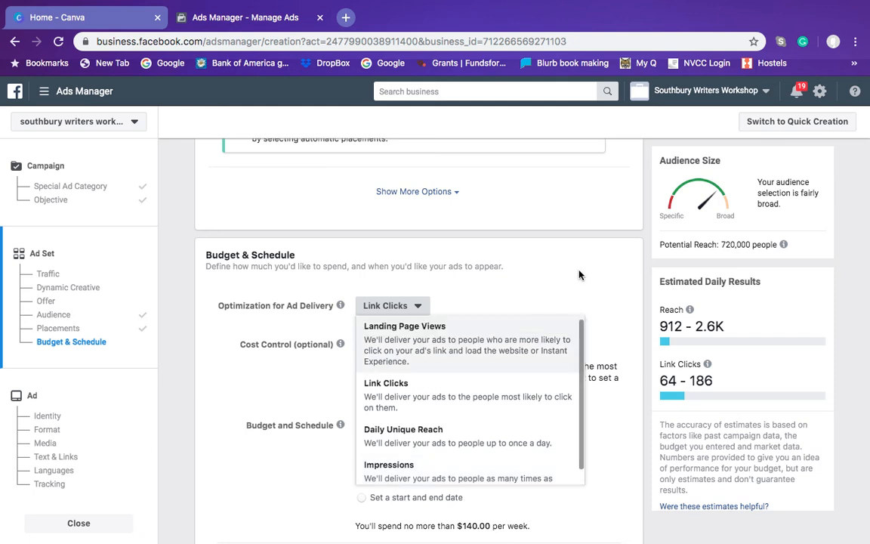
pyautogui.click(539, 295)
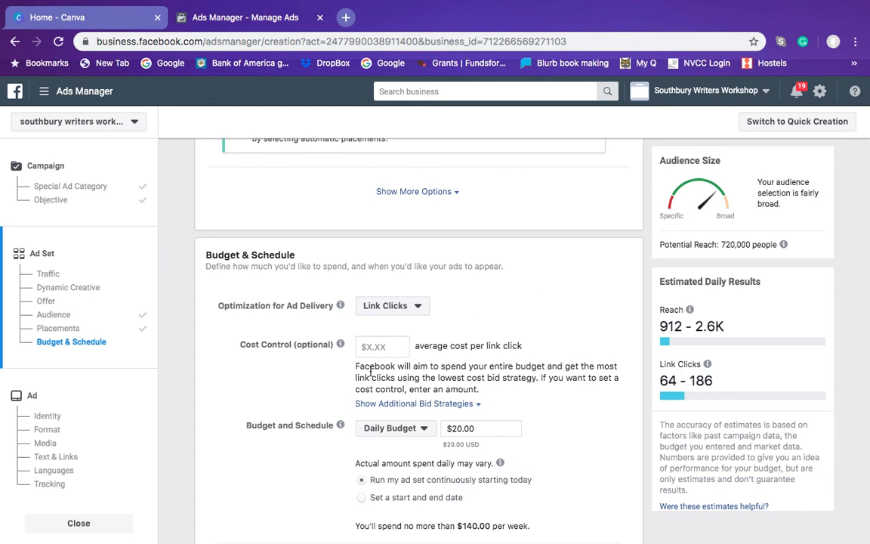
# Set the ad set's daily budget to $5.00.
pyautogui.scroll(-1, 553, 398)
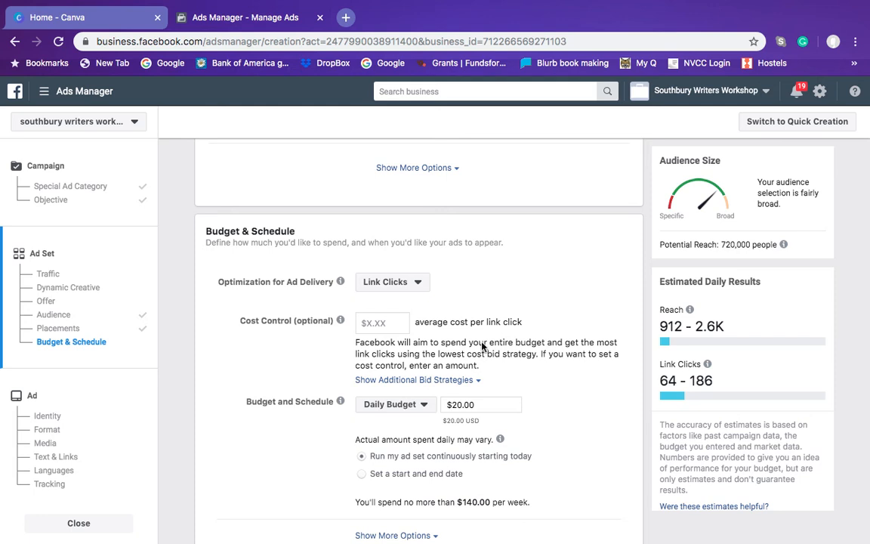
pyautogui.scroll(-1, 490, 339)
pyautogui.scroll(-1, 546, 383)
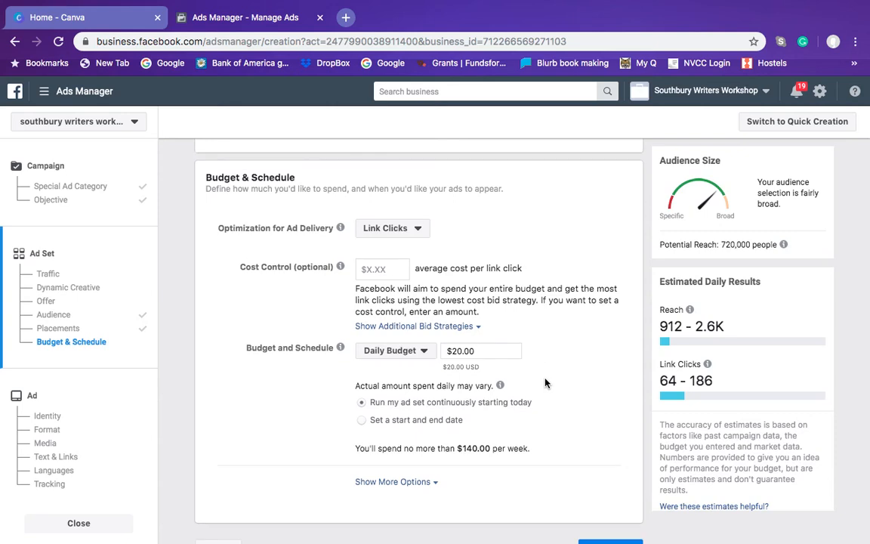
pyautogui.click(490, 349)
pyautogui.press('BackSpace')
pyautogui.press('BackSpace')
pyautogui.press('BackSpace')
pyautogui.press('BackSpace')
pyautogui.press('BackSpace')
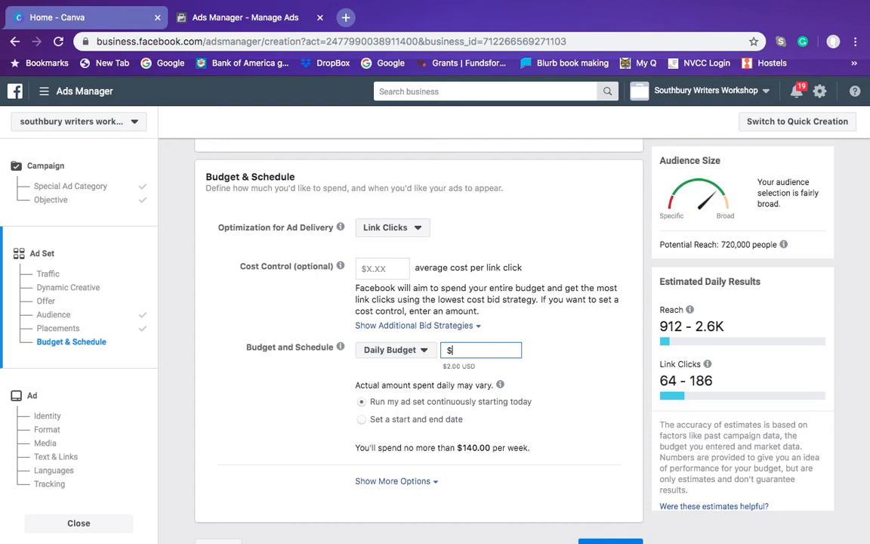
pyautogui.write('5')
pyautogui.click(583, 365)
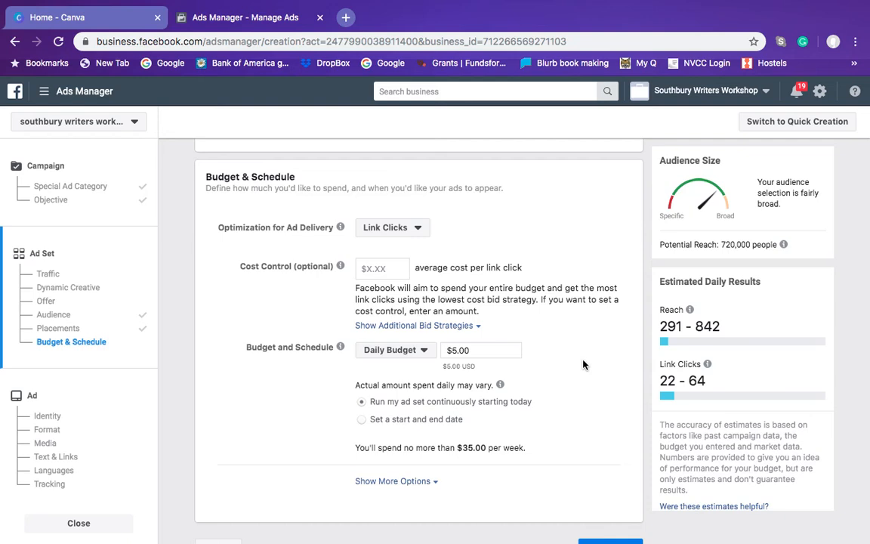
# Reveal the additional Budget & Schedule options and open the When You Get Charged setting for editing.
pyautogui.scroll(-1, 530, 363)
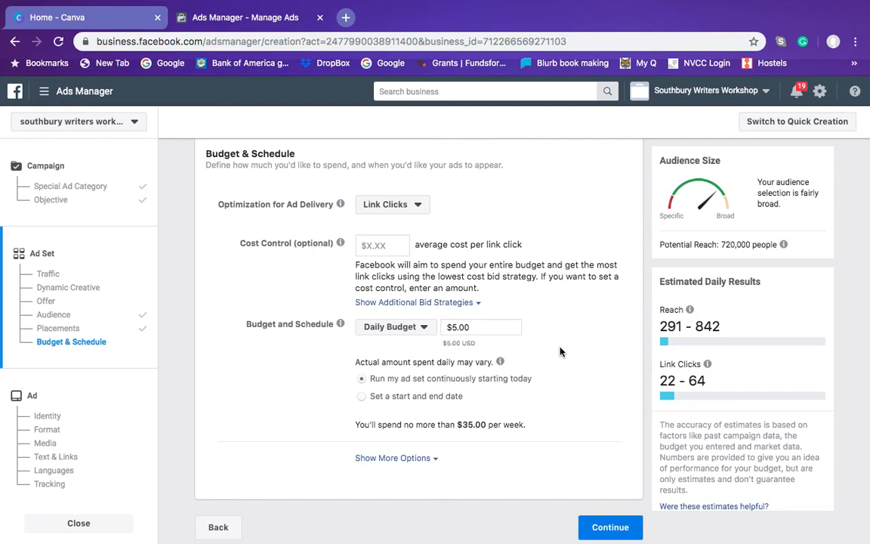
pyautogui.scroll(-1, 560, 351)
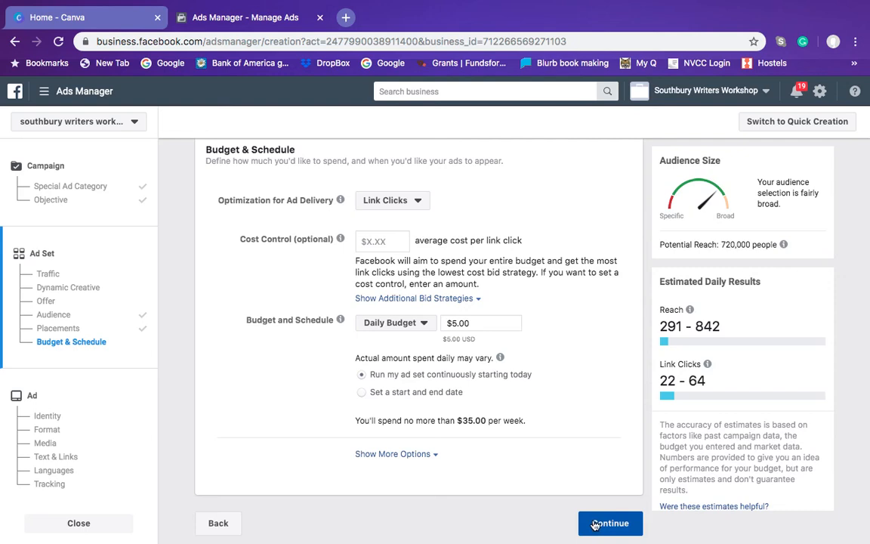
pyautogui.click(392, 453)
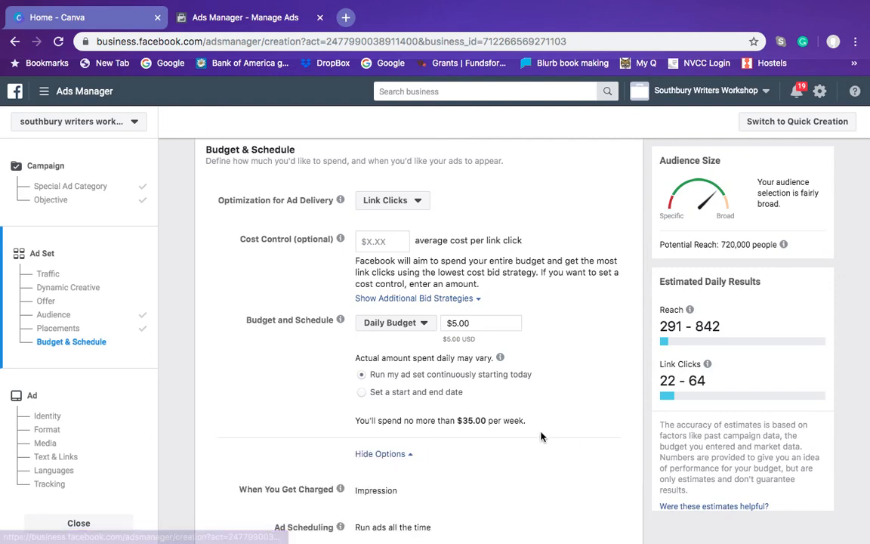
pyautogui.scroll(-3, 543, 435)
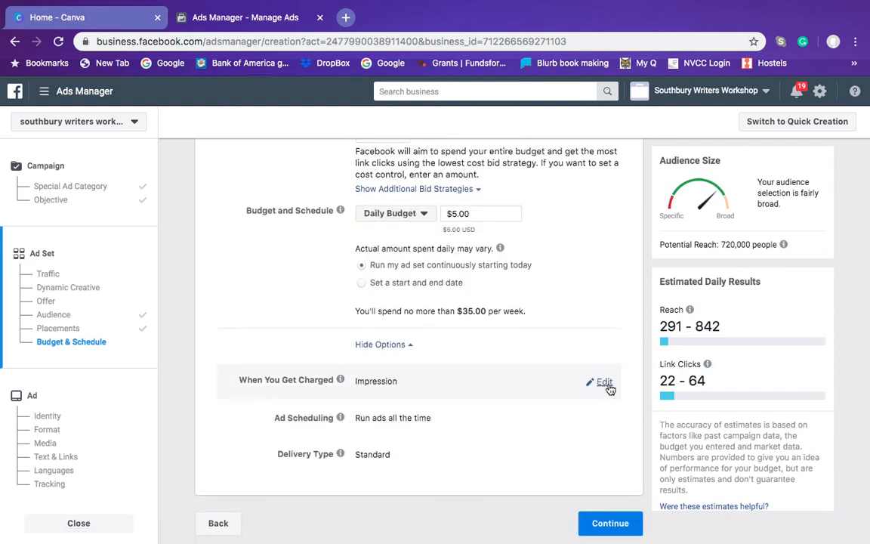
pyautogui.click(606, 383)
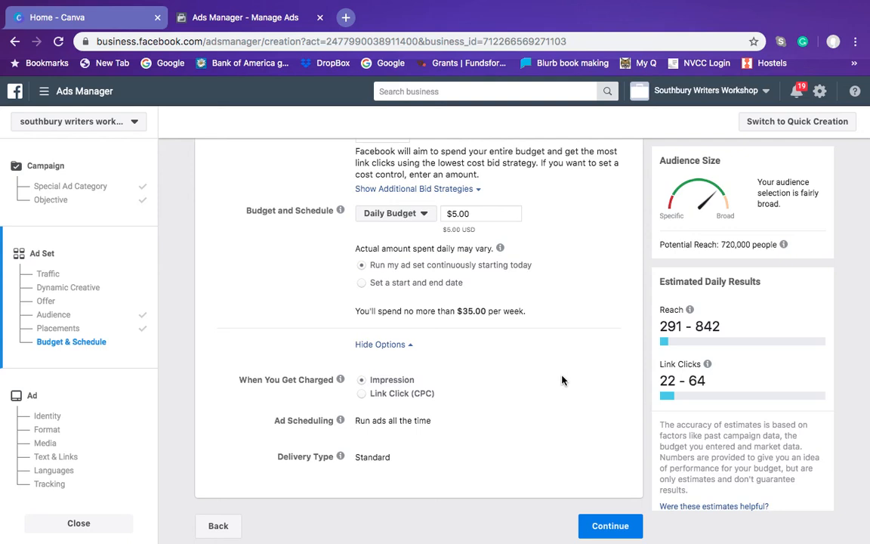
# Reveal the additional placement options and review the choices for specific mobile devices, keeping All Mobile Devices.
pyautogui.scroll(3, 611, 367)
pyautogui.scroll(6, 611, 368)
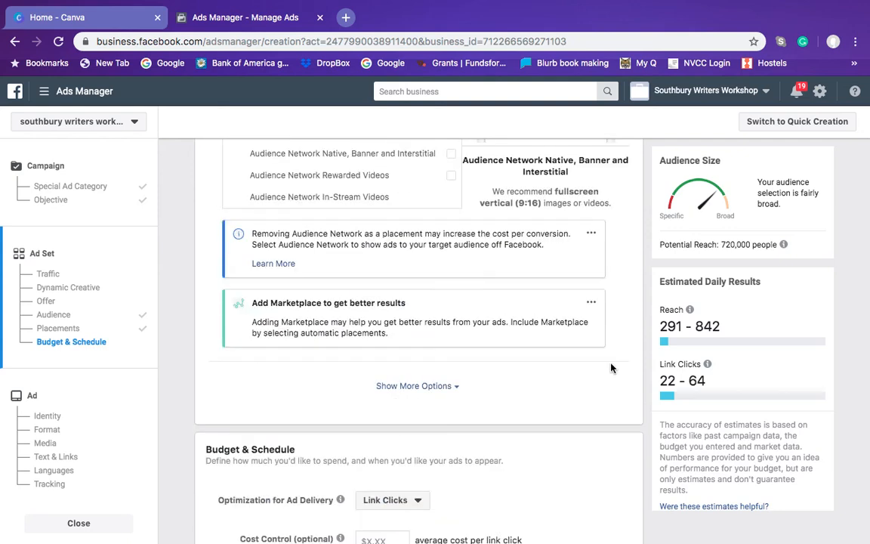
pyautogui.click(440, 422)
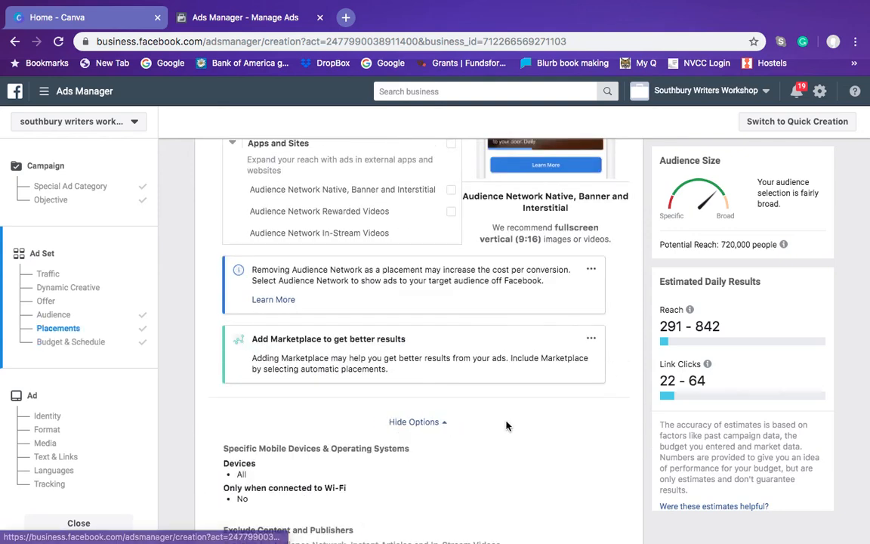
pyautogui.scroll(-2, 507, 424)
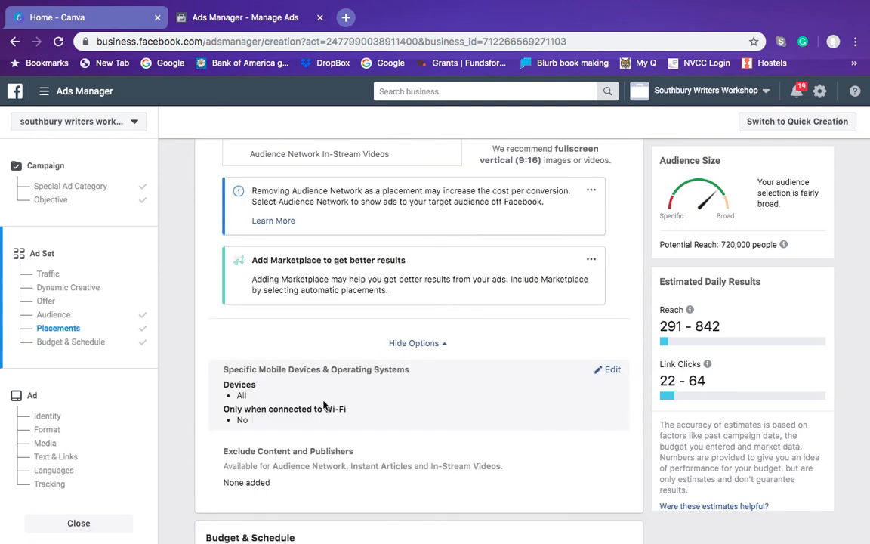
pyautogui.click(608, 377)
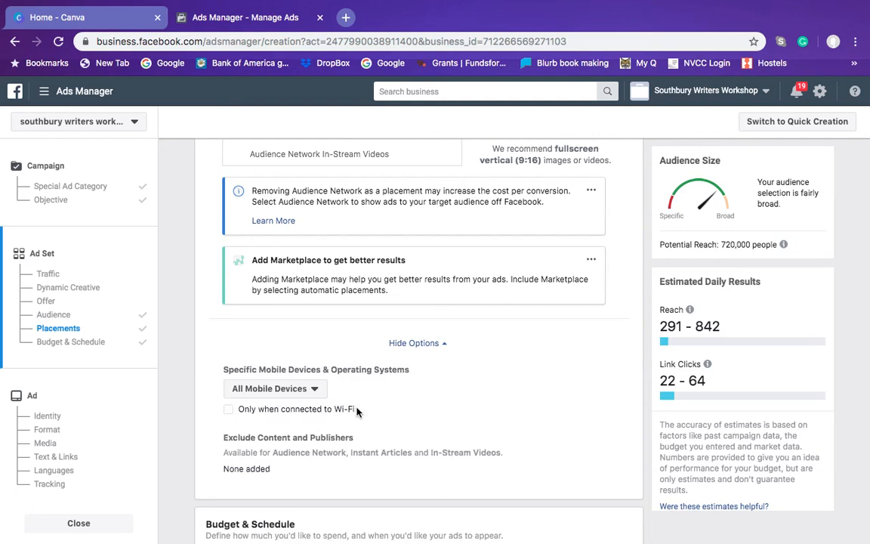
pyautogui.click(305, 388)
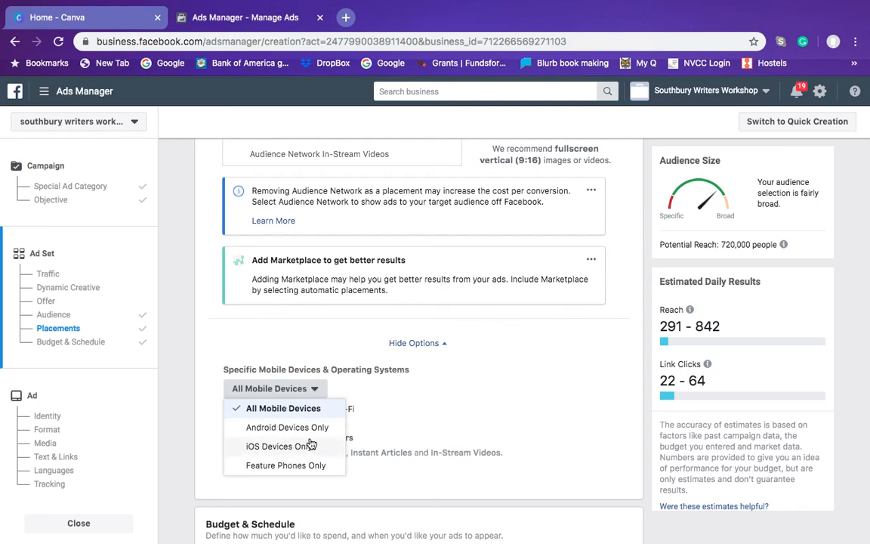
pyautogui.click(456, 394)
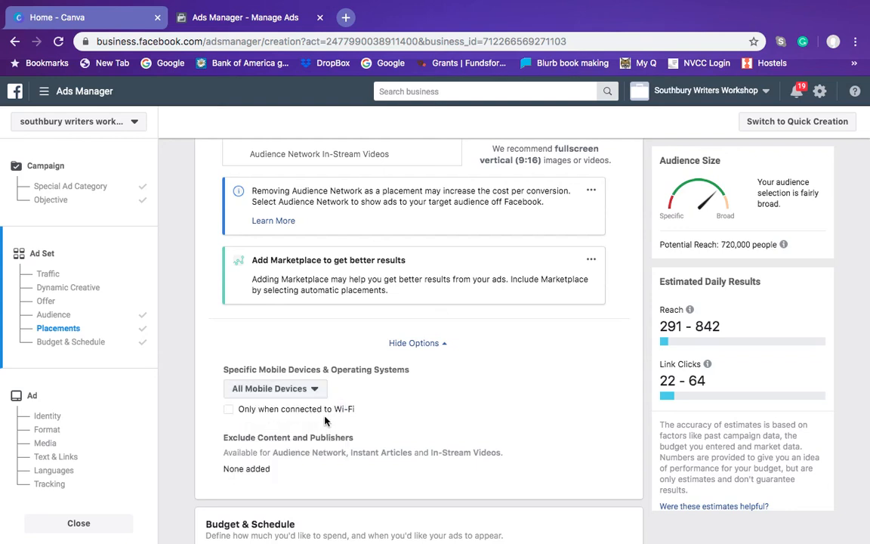
# Open the Devices setting under Edit Placements and review the Mobile and Desktop choices, keeping all devices.
pyautogui.scroll(5, 489, 369)
pyautogui.scroll(10, 490, 370)
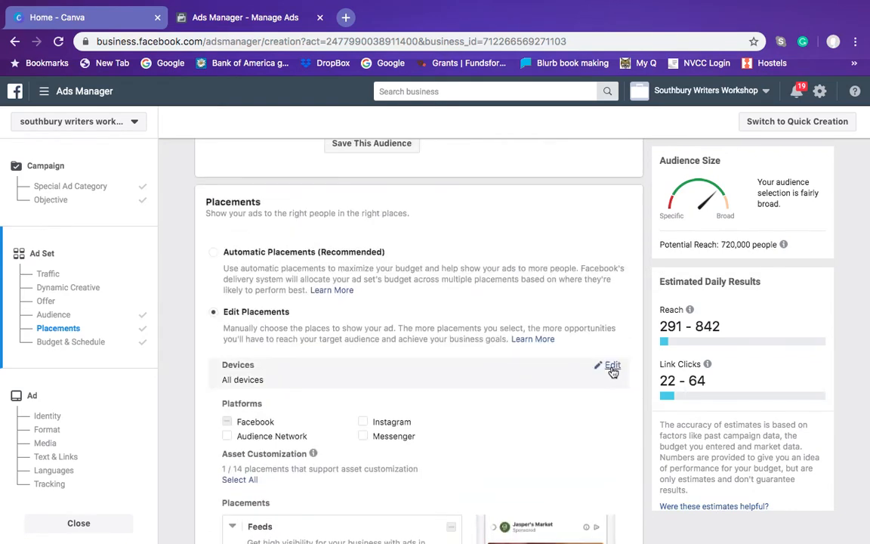
pyautogui.click(612, 370)
pyautogui.click(332, 384)
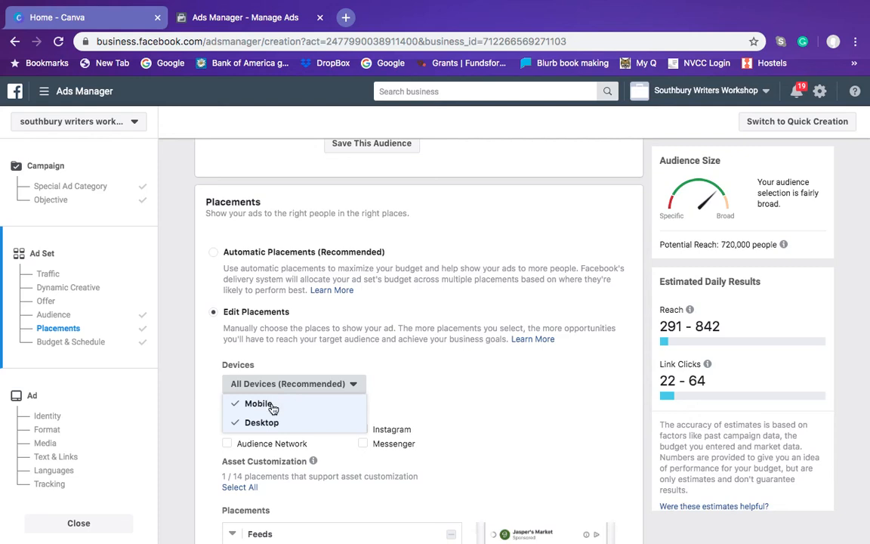
pyautogui.click(415, 386)
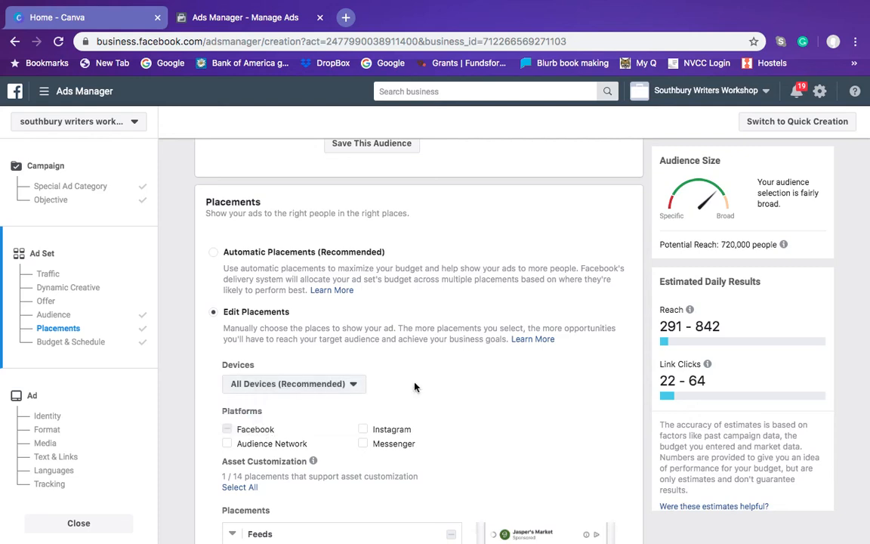
pyautogui.click(352, 384)
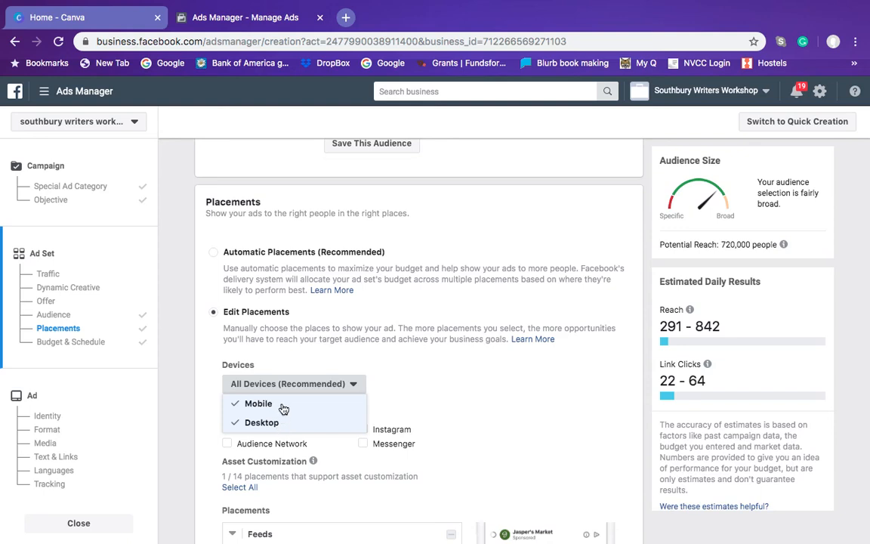
pyautogui.click(479, 366)
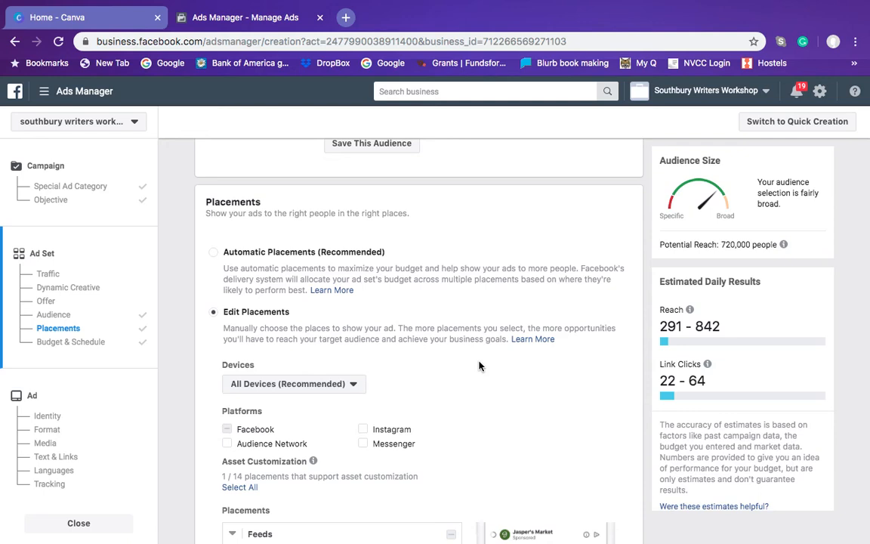
# Finish the ad set after Budget & Schedule and continue to the ad setup.
pyautogui.scroll(-8, 610, 404)
pyautogui.scroll(-10, 610, 403)
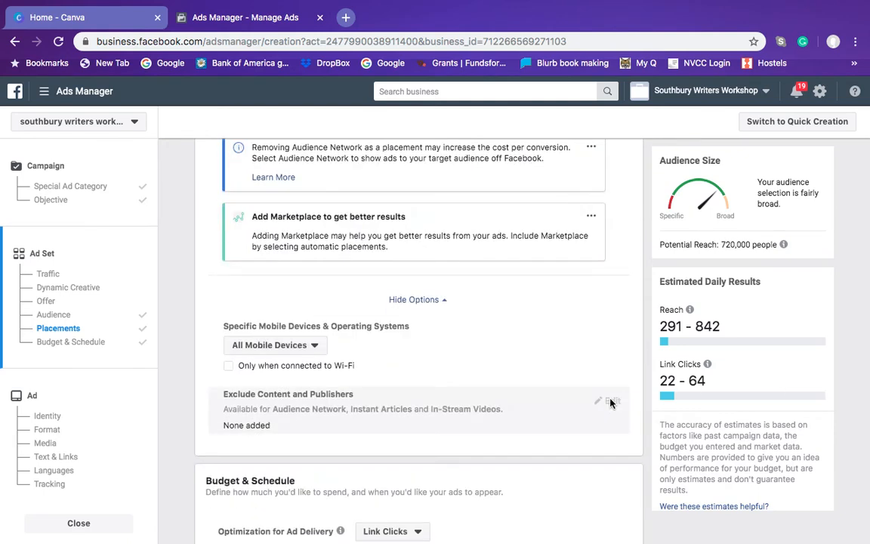
pyautogui.scroll(-3, 610, 403)
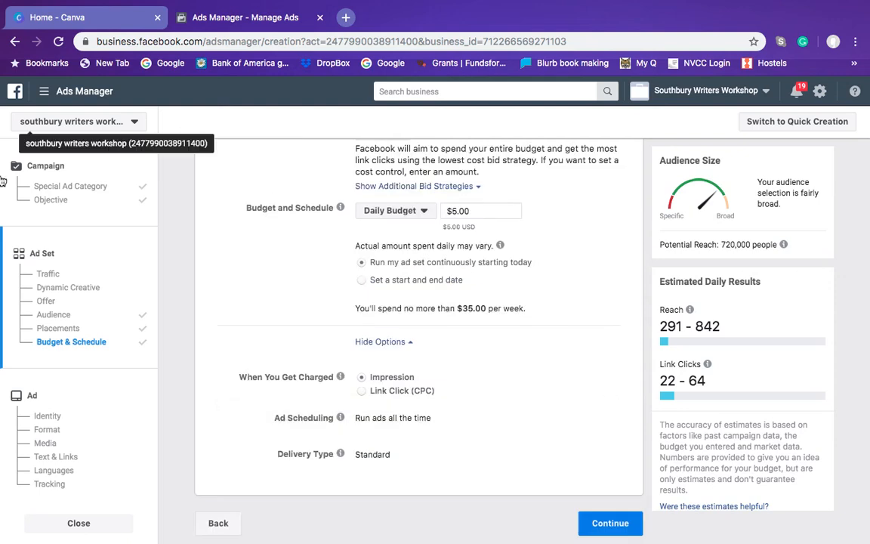
pyautogui.click(613, 530)
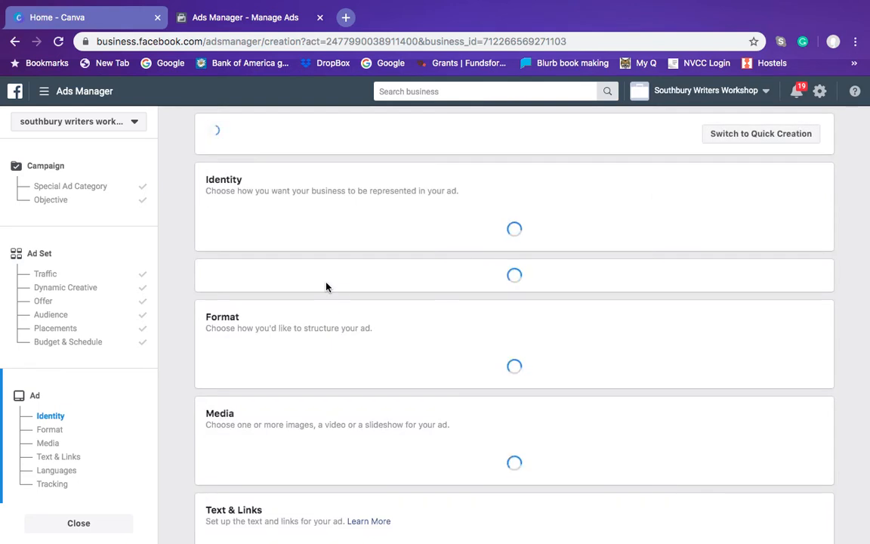
# Switch to Canva and create a blank design with custom dimensions of 1200 × 628 px.
pyautogui.click(69, 14)
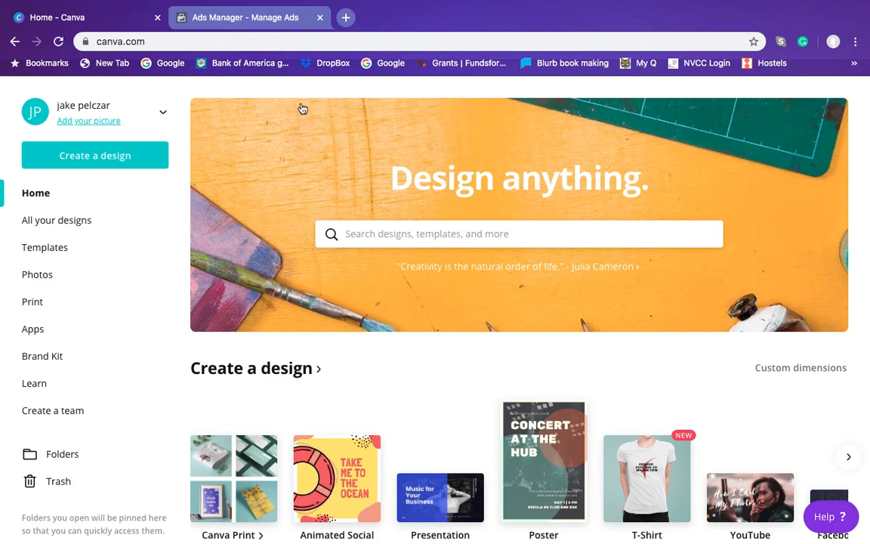
pyautogui.click(144, 156)
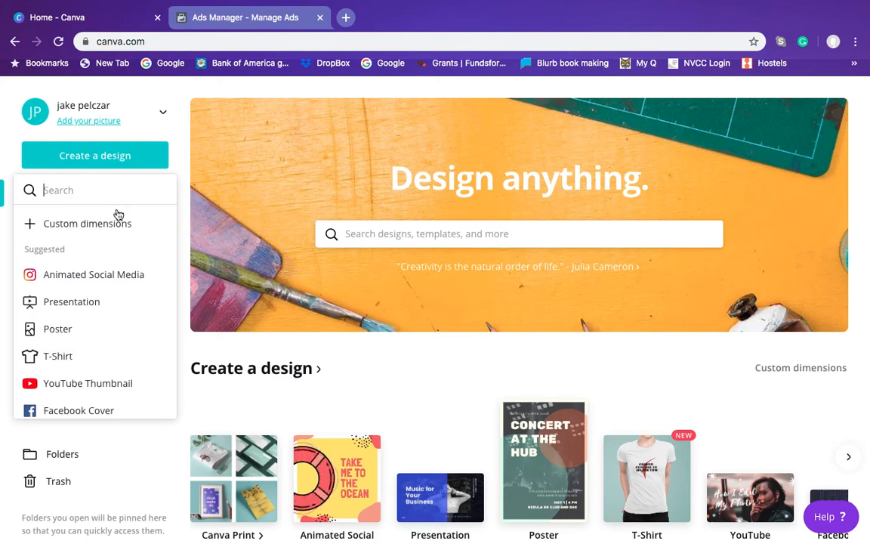
pyautogui.click(117, 219)
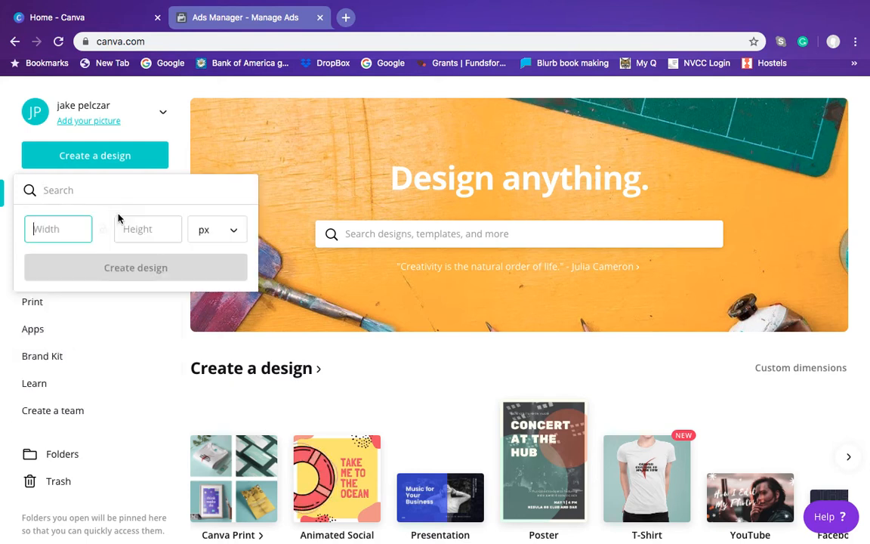
pyautogui.write('1200')
pyautogui.click(122, 227)
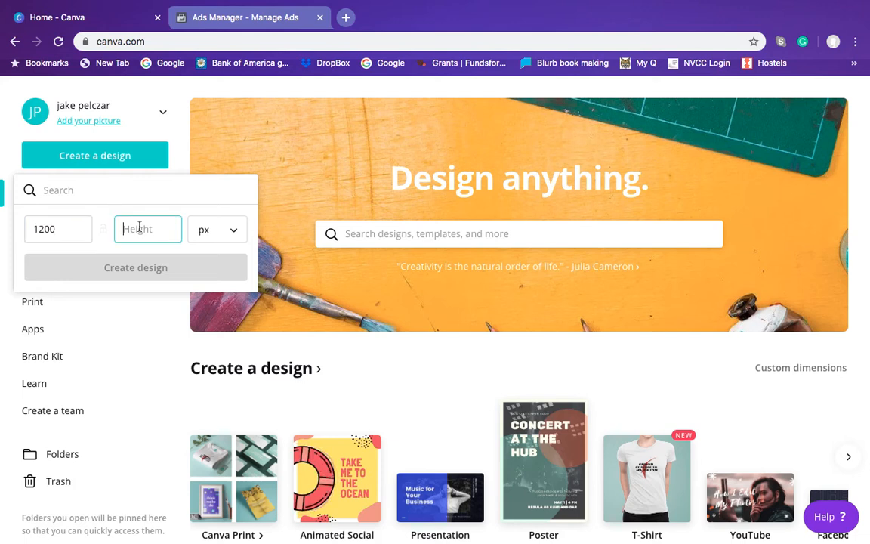
pyautogui.write('628')
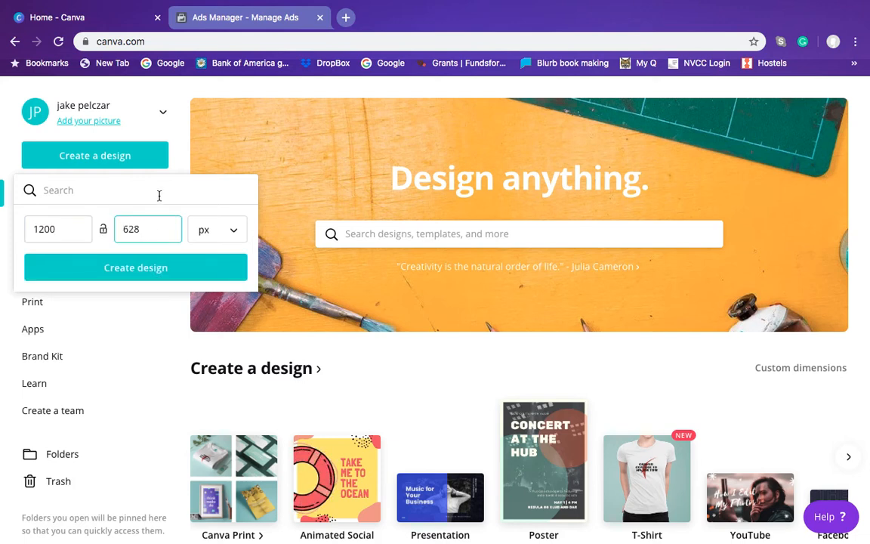
pyautogui.click(182, 265)
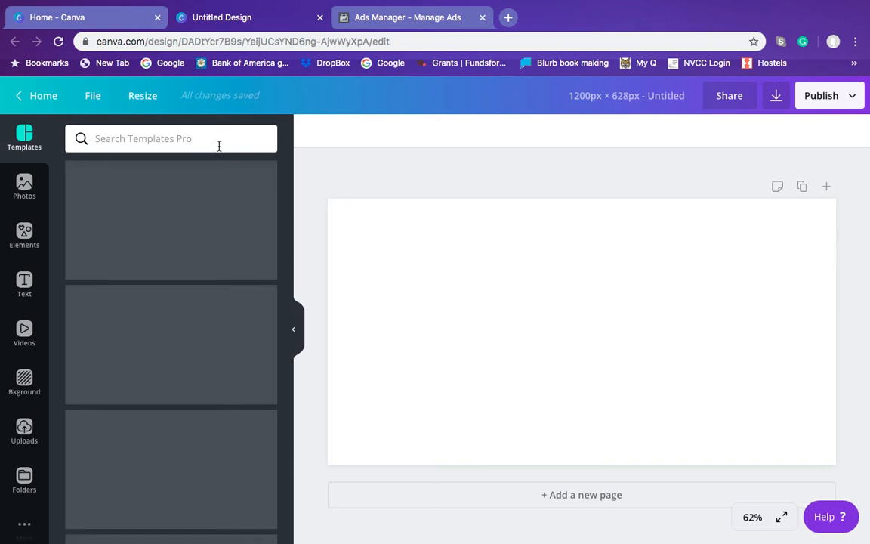
# Search the template library for "dog".
pyautogui.click(171, 139)
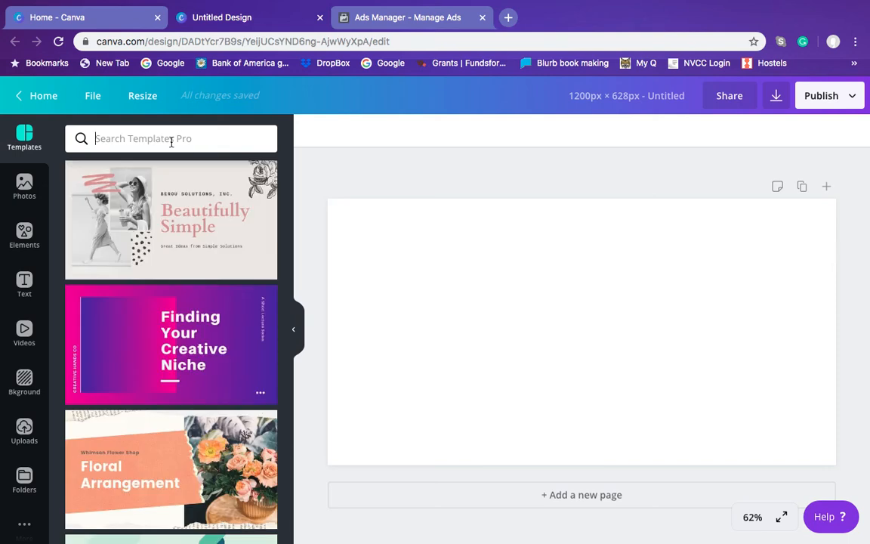
pyautogui.write('dog')
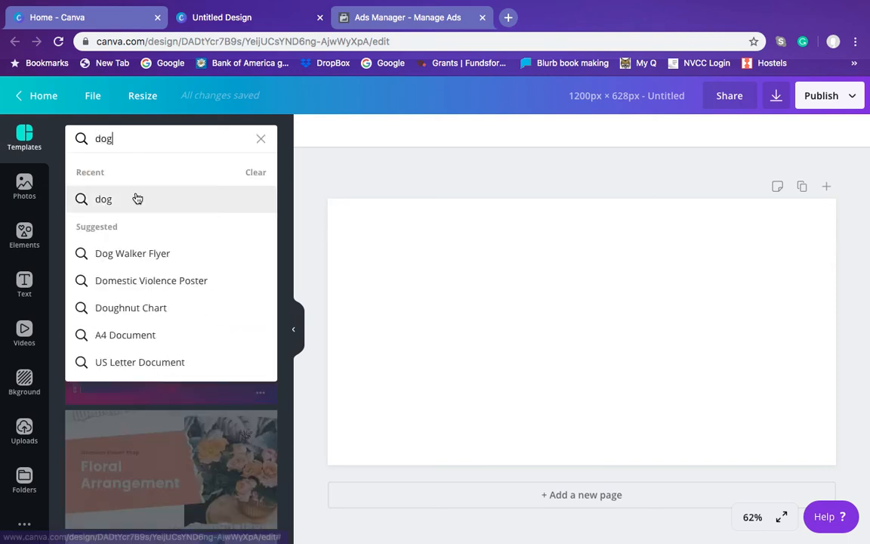
pyautogui.click(137, 197)
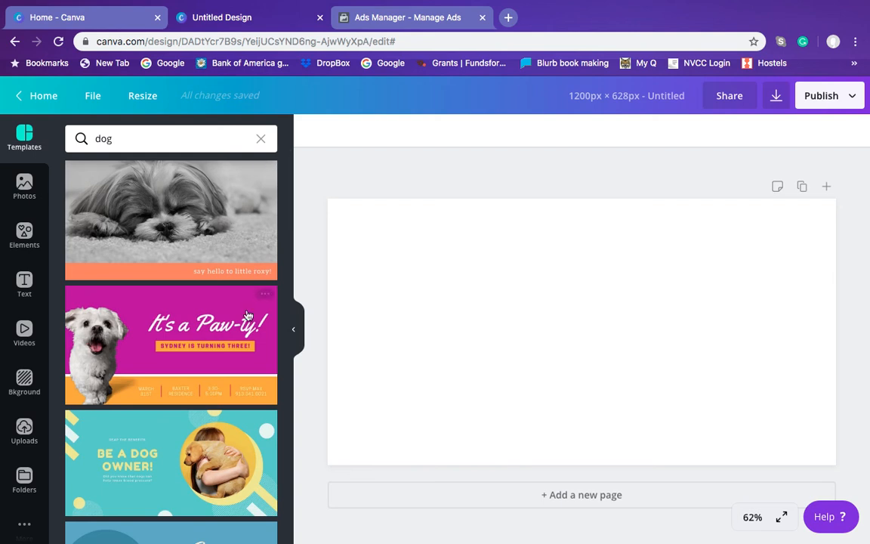
# Find the "Pebble the Pug" template among the dog templates and apply it to the blank page.
pyautogui.scroll(-3, 192, 391)
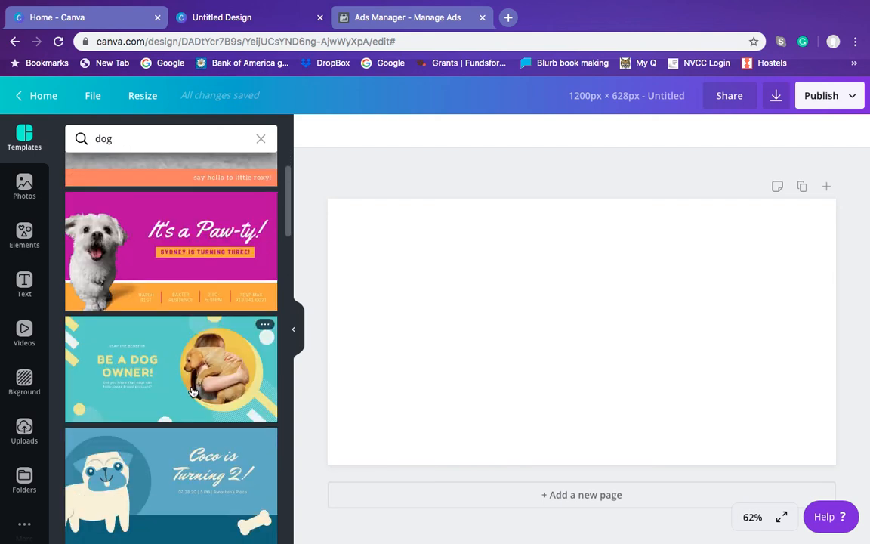
pyautogui.scroll(-10, 193, 392)
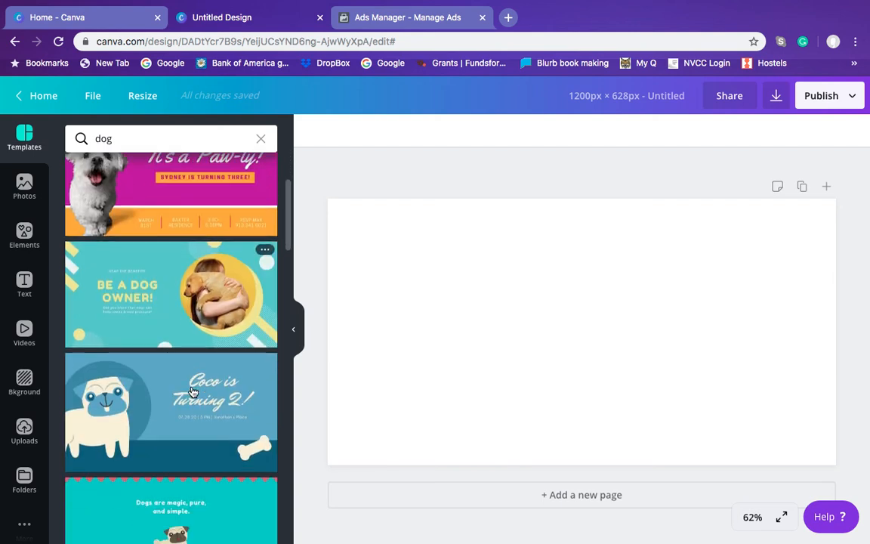
pyautogui.scroll(-1, 193, 391)
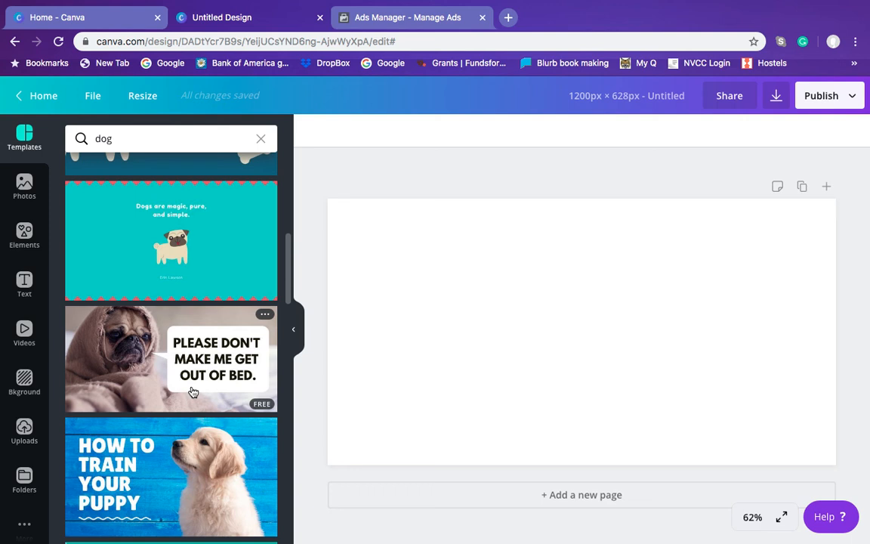
pyautogui.scroll(-2, 127, 369)
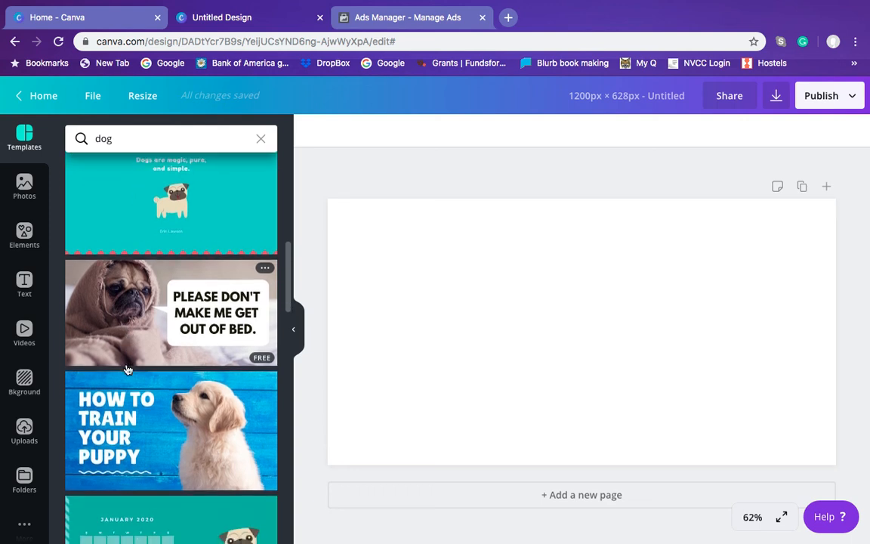
pyautogui.scroll(-2, 127, 369)
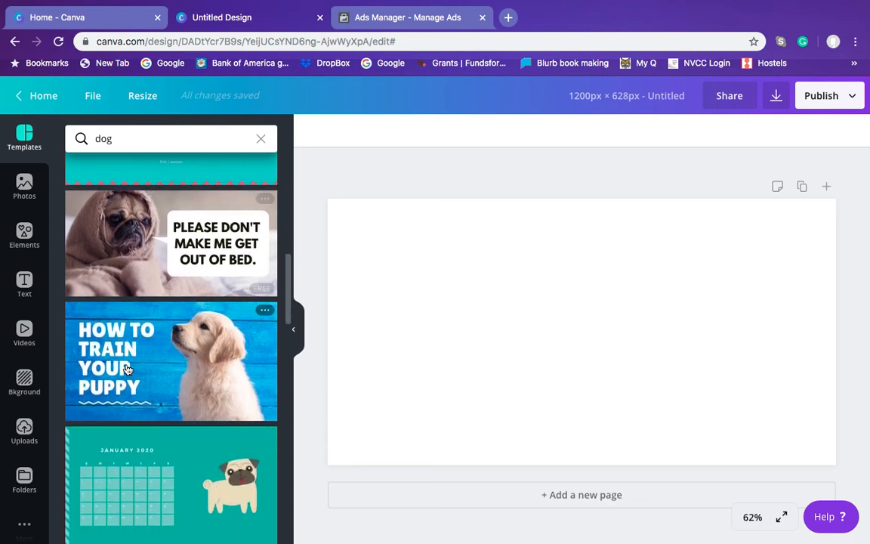
pyautogui.scroll(-5, 128, 370)
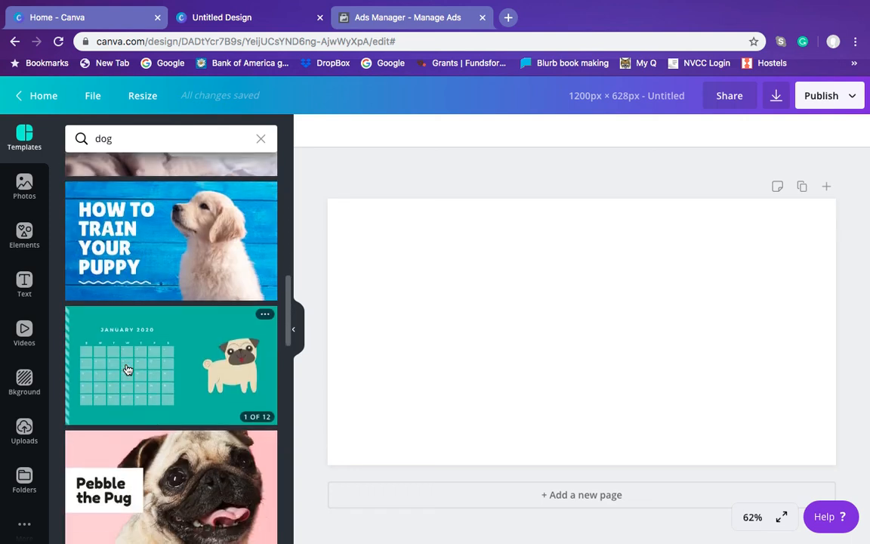
pyautogui.scroll(-10, 128, 369)
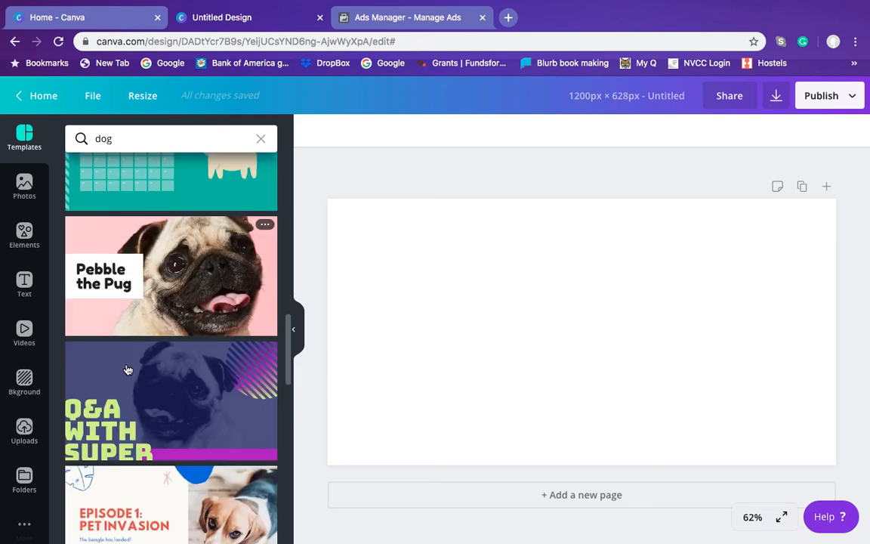
pyautogui.scroll(-11, 128, 369)
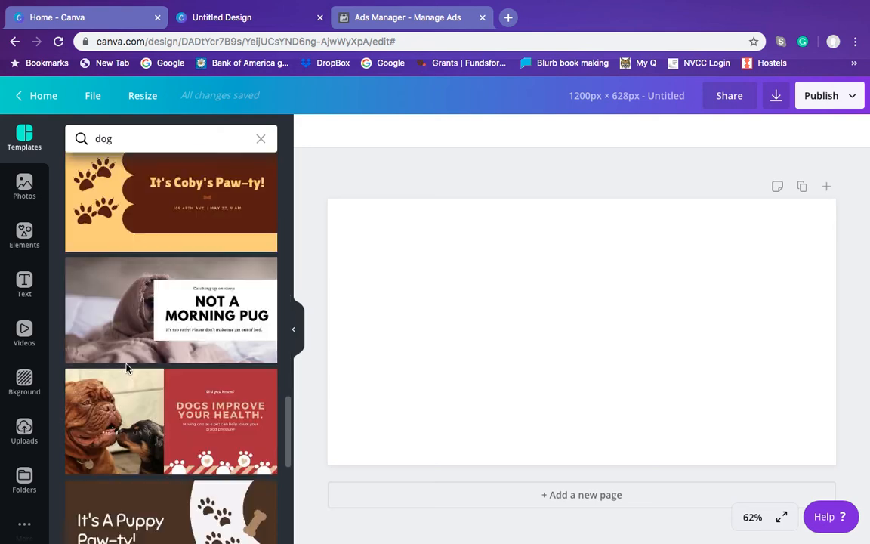
pyautogui.scroll(-9, 127, 369)
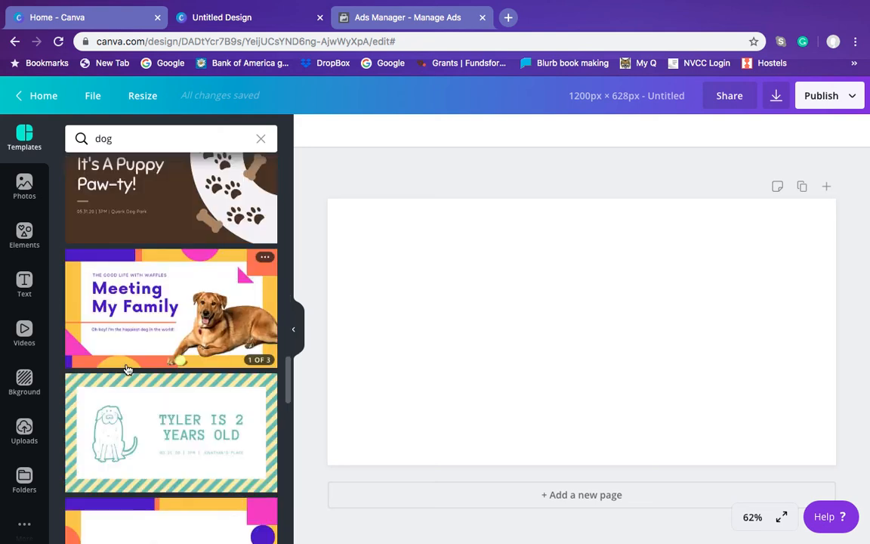
pyautogui.scroll(17, 127, 369)
pyautogui.scroll(8, 128, 370)
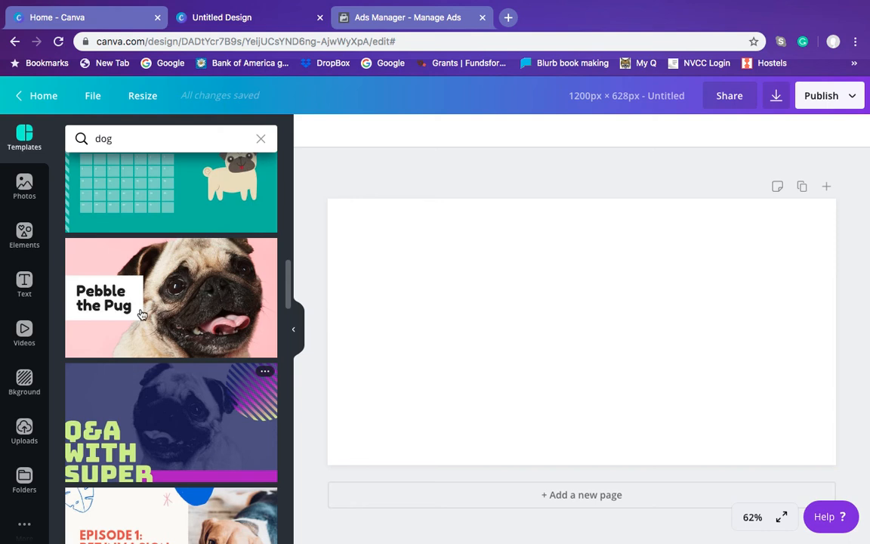
pyautogui.click(140, 310)
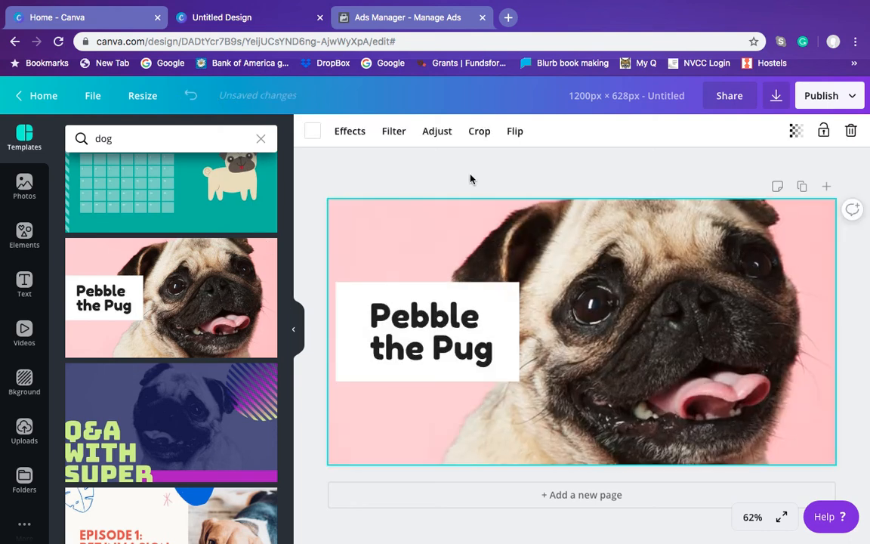
pyautogui.click(462, 176)
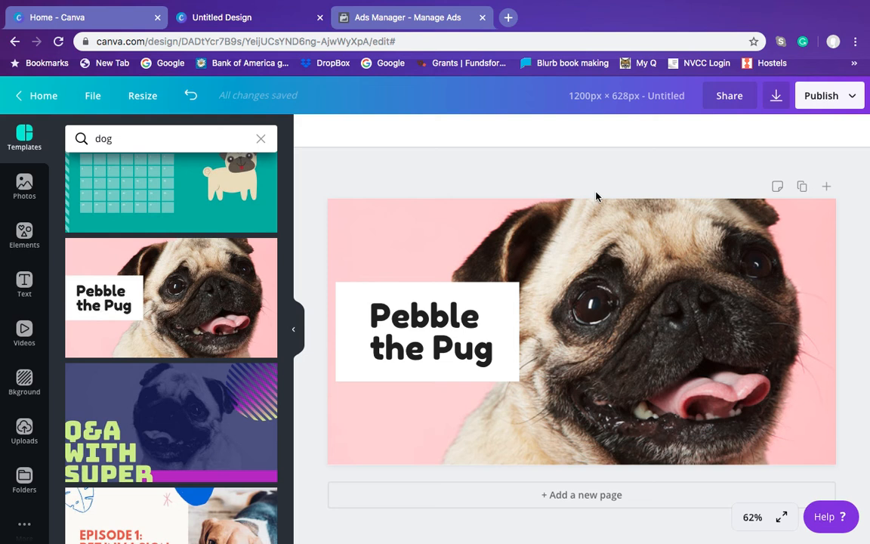
# Replace the "Pebble the Pug" text in the white box with "Pug Owners!".
pyautogui.click(500, 350)
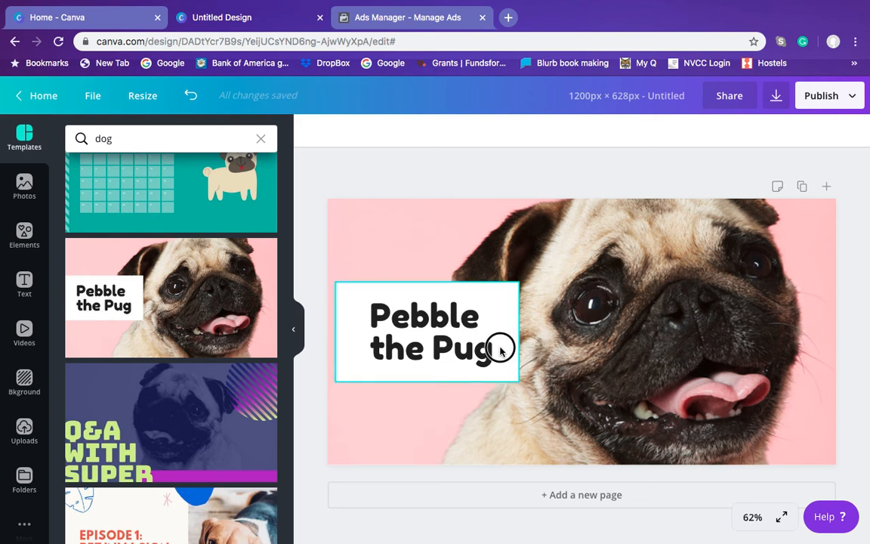
pyautogui.click(497, 175)
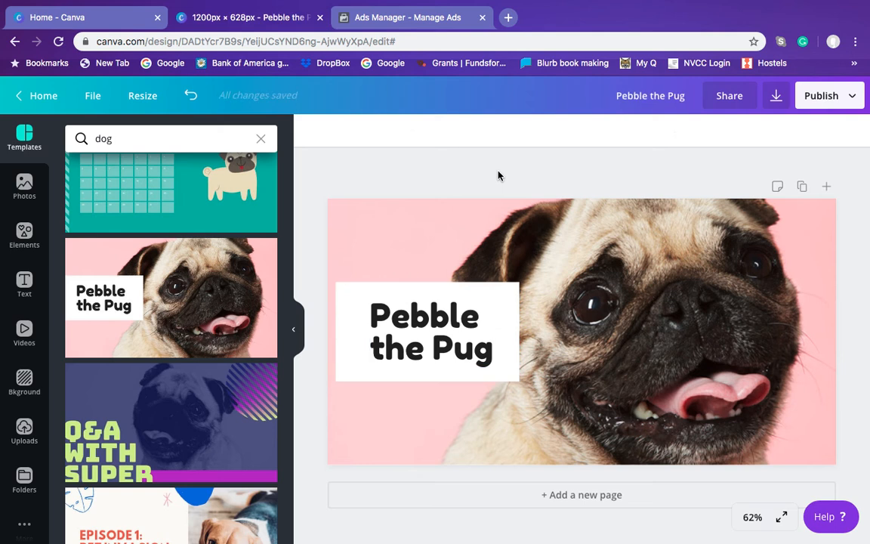
pyautogui.click(496, 351)
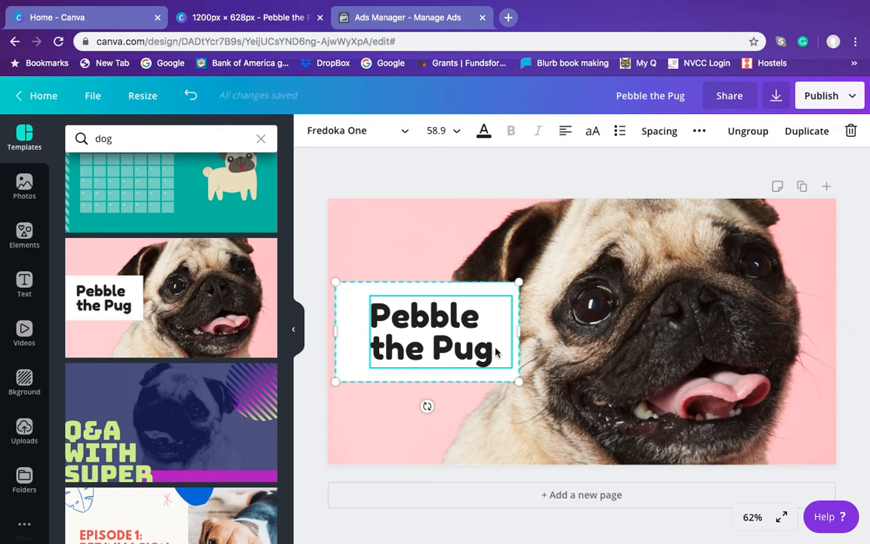
pyautogui.doubleClick(492, 349)
pyautogui.tripleClick(414, 315)
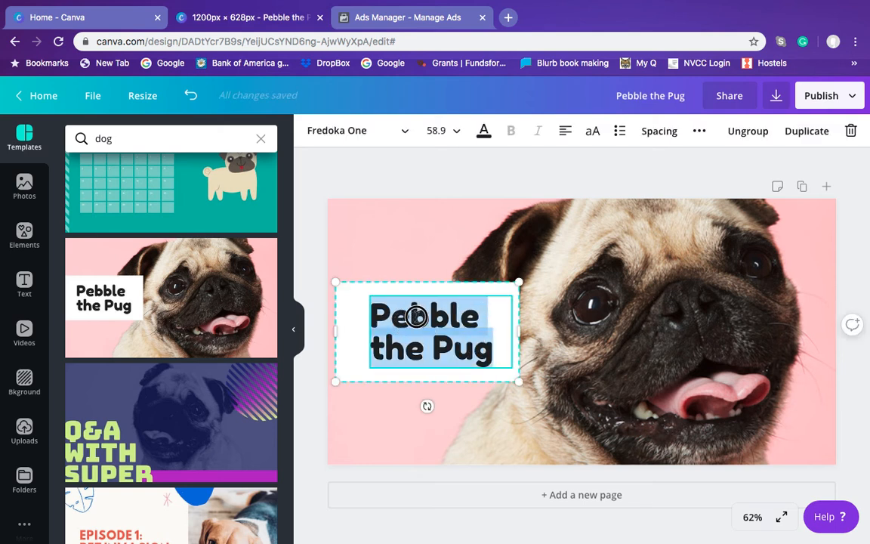
pyautogui.click(500, 352)
pyautogui.press('BackSpace')
pyautogui.press('BackSpace')
pyautogui.press('BackSpace')
pyautogui.press('BackSpace')
pyautogui.press('BackSpace')
pyautogui.press('BackSpace')
pyautogui.press('BackSpace')
pyautogui.press('BackSpace')
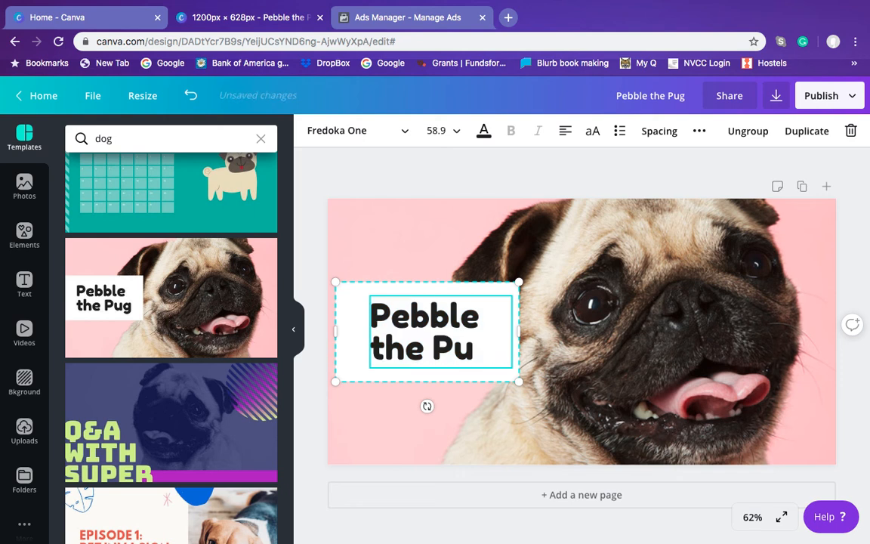
pyautogui.press('BackSpace')
pyautogui.press('BackSpace')
pyautogui.press('BackSpace')
pyautogui.press('BackSpace')
pyautogui.press('BackSpace')
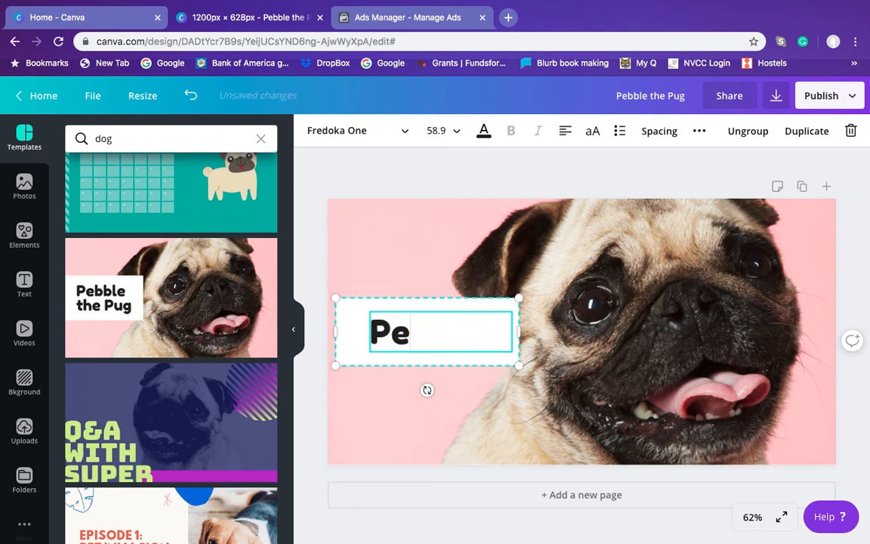
pyautogui.write('ug Owners!')
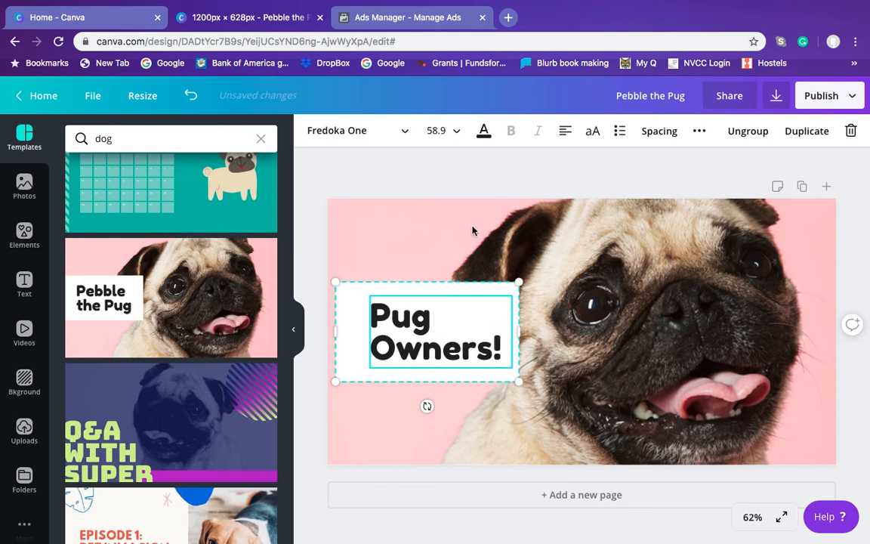
pyautogui.click(478, 194)
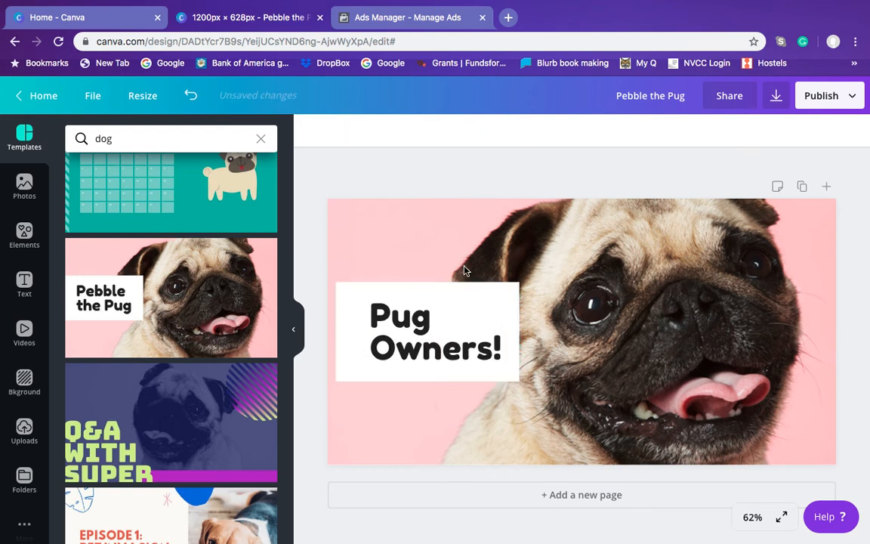
# Set the transparency of the white box behind the "Pug Owners!" text to 60.
pyautogui.click(487, 310)
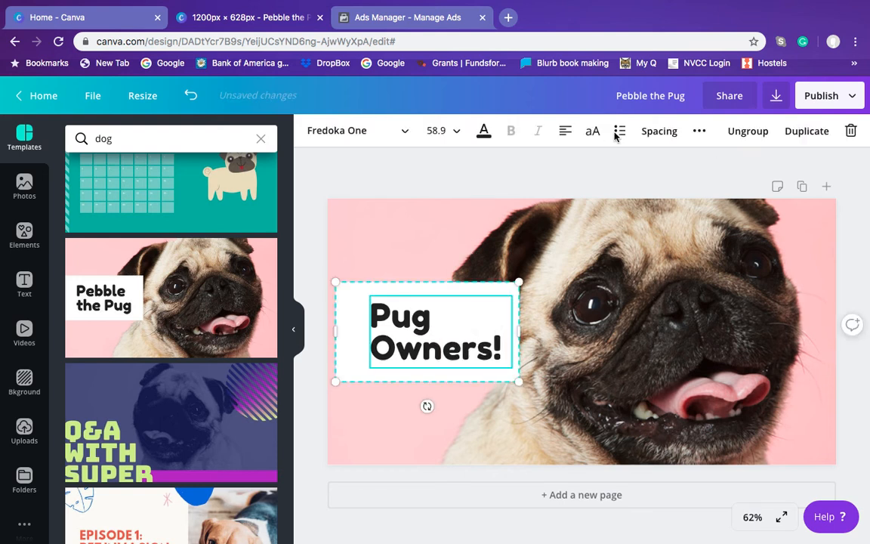
pyautogui.click(699, 132)
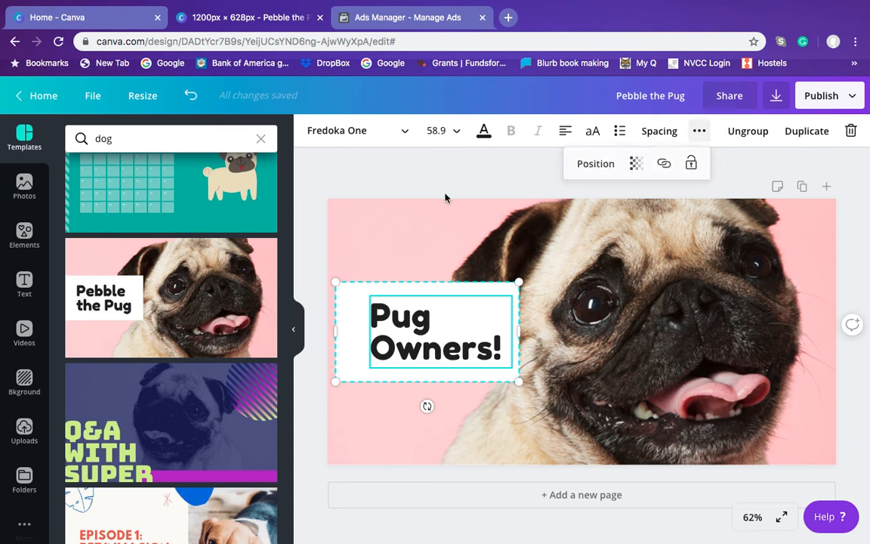
pyautogui.click(388, 292)
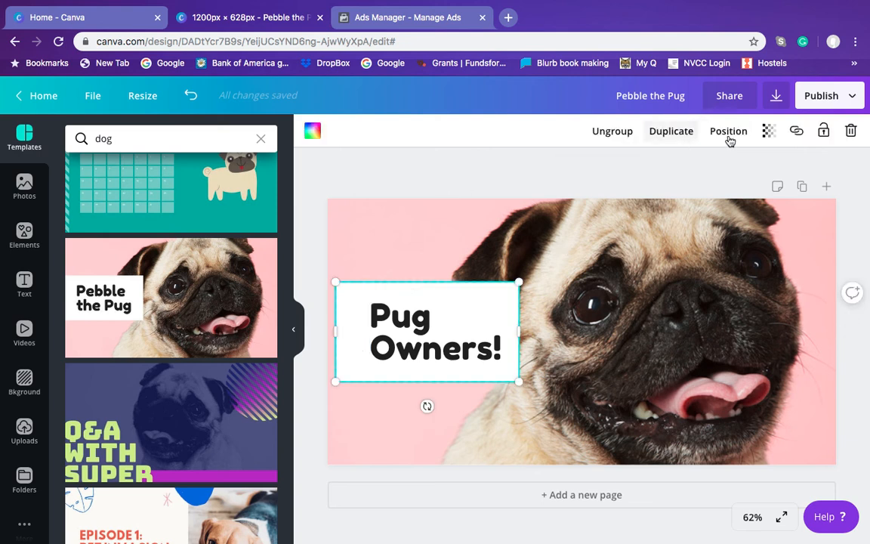
pyautogui.click(766, 132)
pyautogui.moveTo(736, 167); pyautogui.dragTo(700, 169)
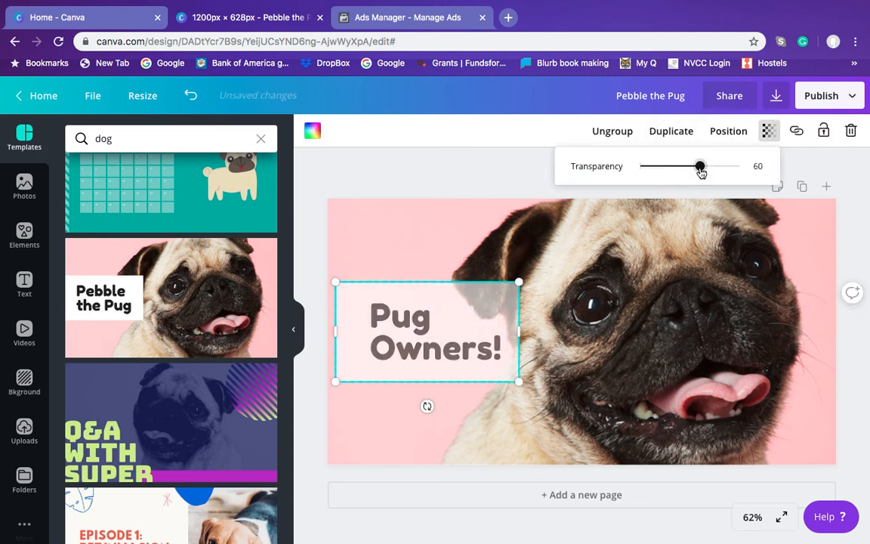
pyautogui.click(466, 167)
# Try to make the whole "Pug Owners!" text bold.
pyautogui.click(430, 310)
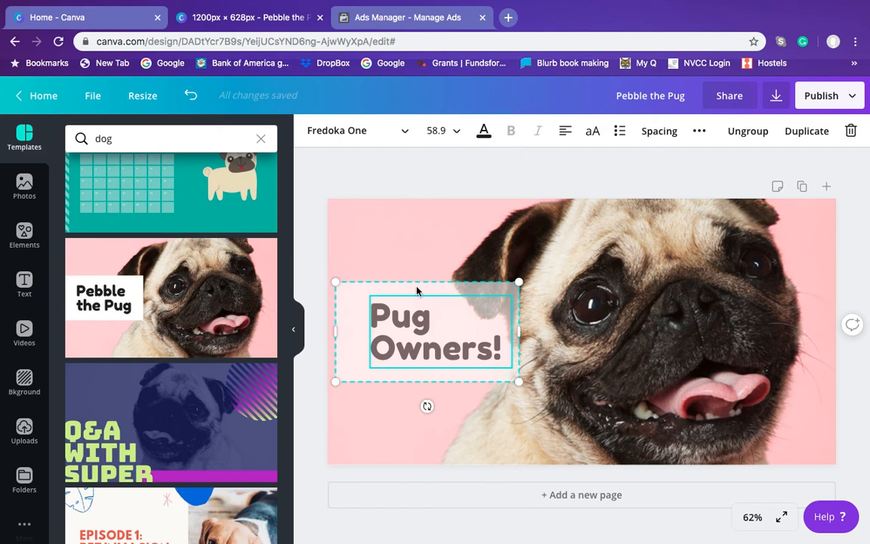
pyautogui.moveTo(494, 336); pyautogui.dragTo(341, 285)
pyautogui.click(369, 314)
pyautogui.click(508, 352)
pyautogui.click(512, 134)
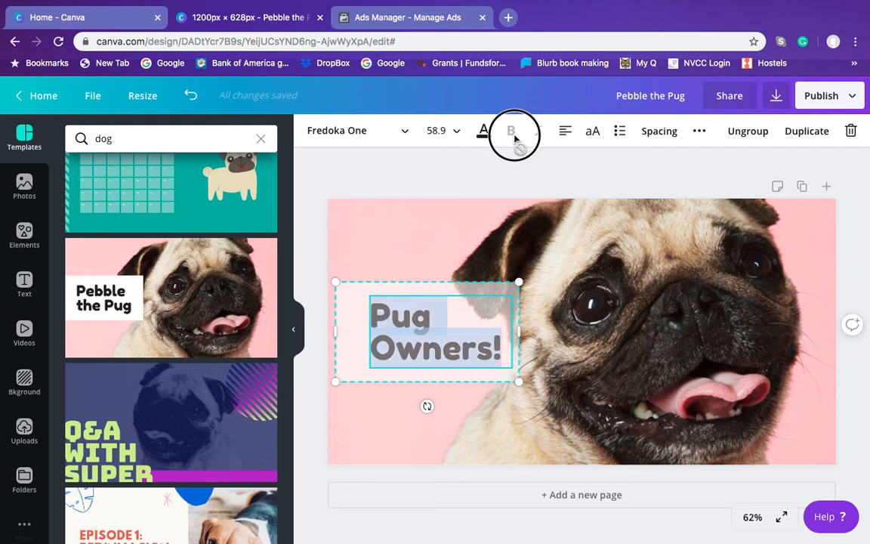
pyautogui.click(502, 165)
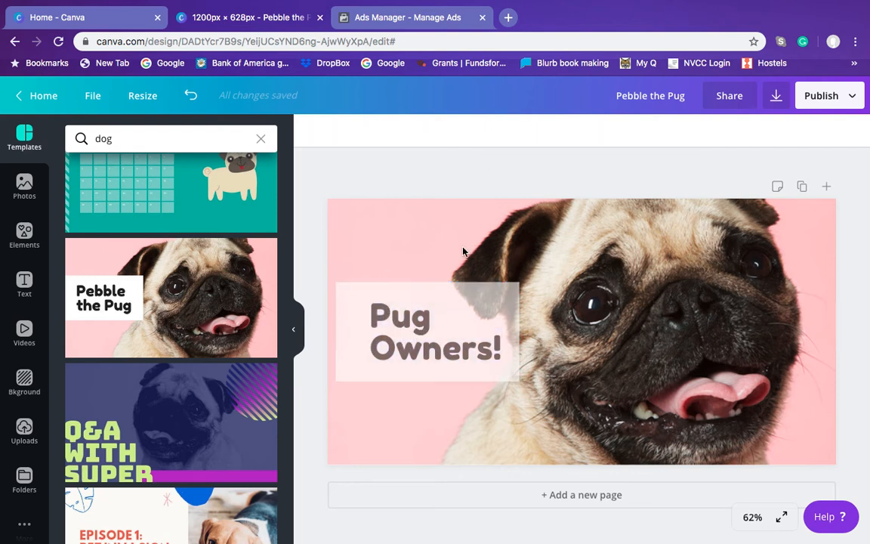
# Delete only the "Pug Owners!" text element from its group, keeping the translucent box.
pyautogui.click(451, 334)
pyautogui.click(849, 131)
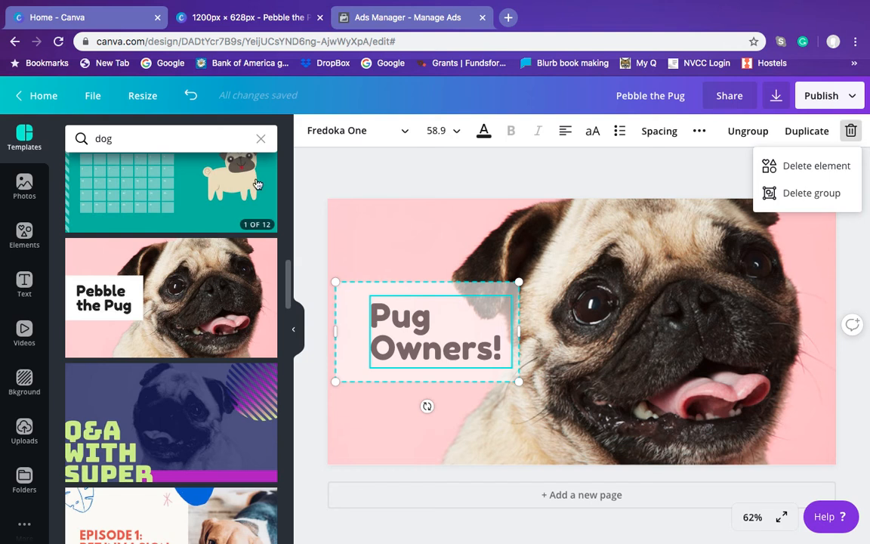
pyautogui.click(811, 165)
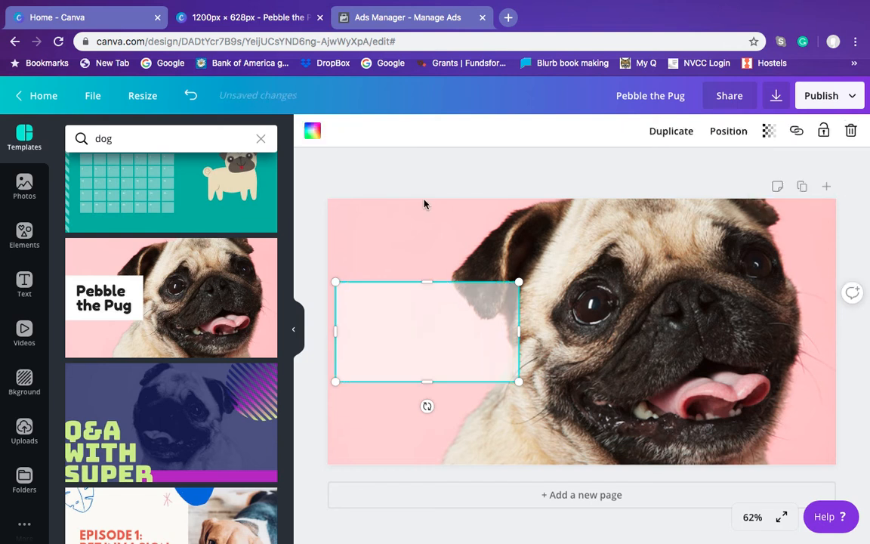
# Add a default heading text and move it onto the translucent box beside the pug.
pyautogui.click(22, 285)
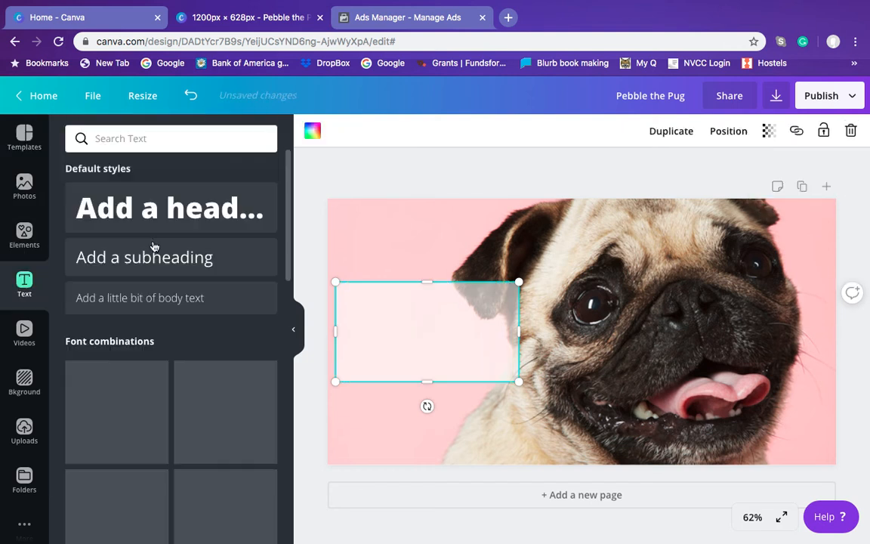
pyautogui.click(181, 219)
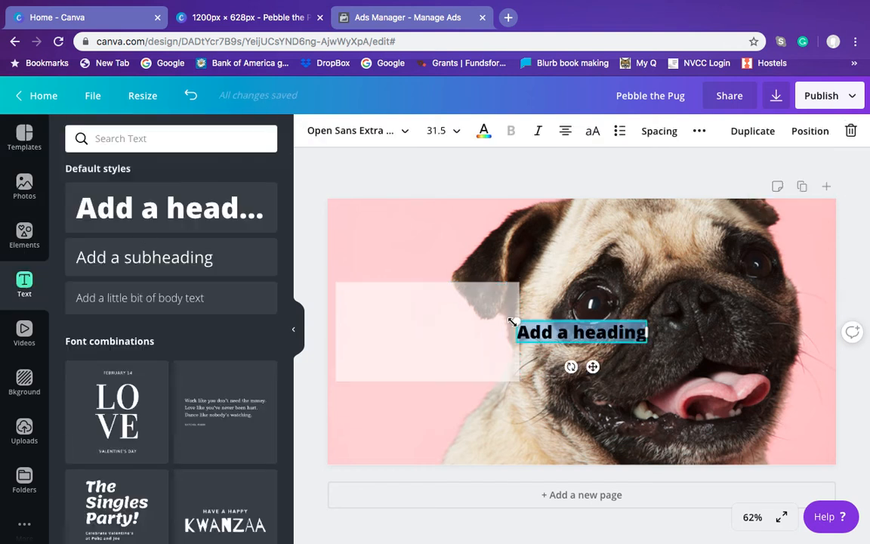
pyautogui.moveTo(592, 366); pyautogui.dragTo(436, 348)
# Replace the heading's placeholder text on the translucent box with "Pug Owners!".
pyautogui.click(448, 328)
pyautogui.click(454, 323)
pyautogui.press('BackSpace')
pyautogui.press('BackSpace')
pyautogui.press('BackSpace')
pyautogui.press('BackSpace')
pyautogui.press('BackSpace')
pyautogui.press('BackSpace')
pyautogui.press('BackSpace')
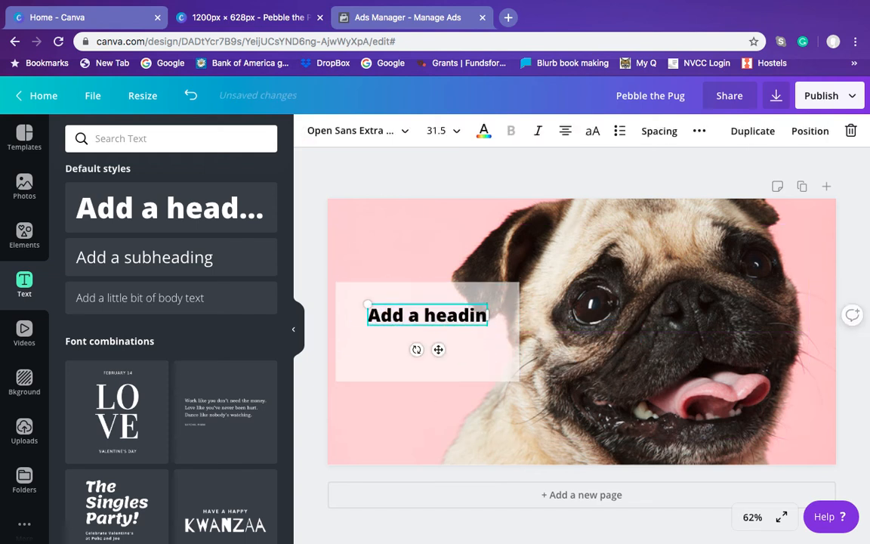
pyautogui.press('BackSpace')
pyautogui.press('BackSpace')
pyautogui.press('BackSpace')
pyautogui.press('BackSpace')
pyautogui.press('BackSpace')
pyautogui.press('BackSpace')
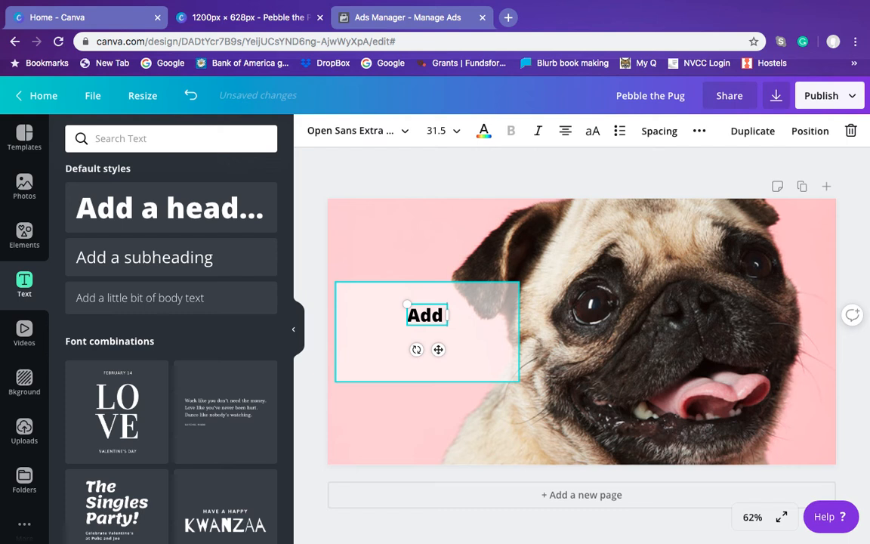
pyautogui.write('Pu')
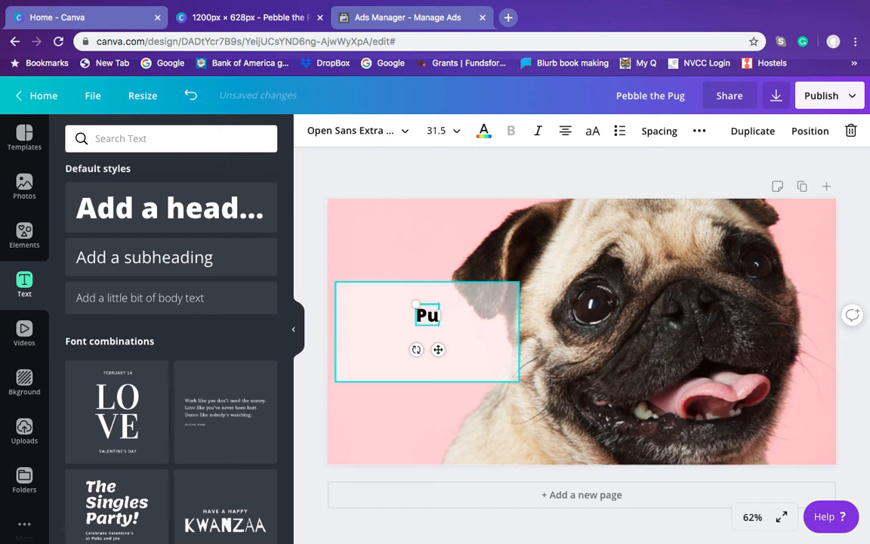
pyautogui.write('g Owners!')
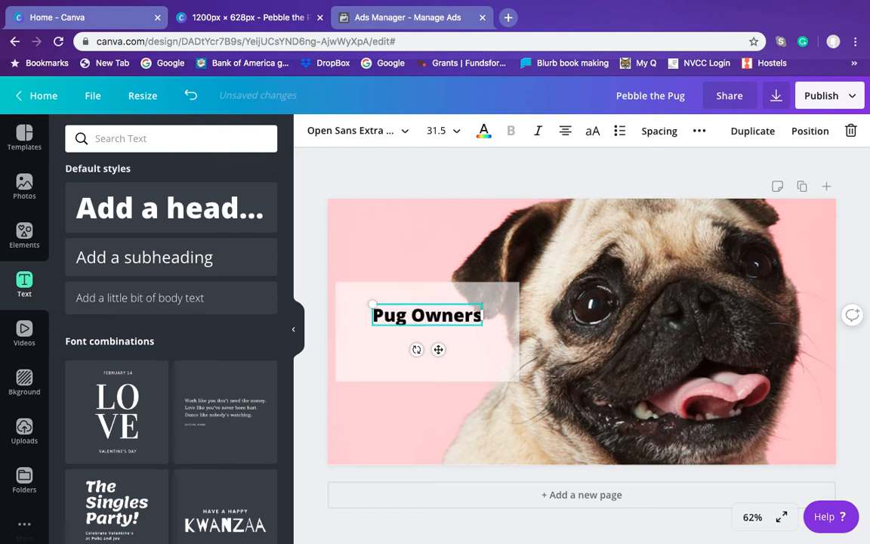
# Set the "Pug Owners!" heading's font size to 56 and centre it over the translucent box.
pyautogui.click(457, 133)
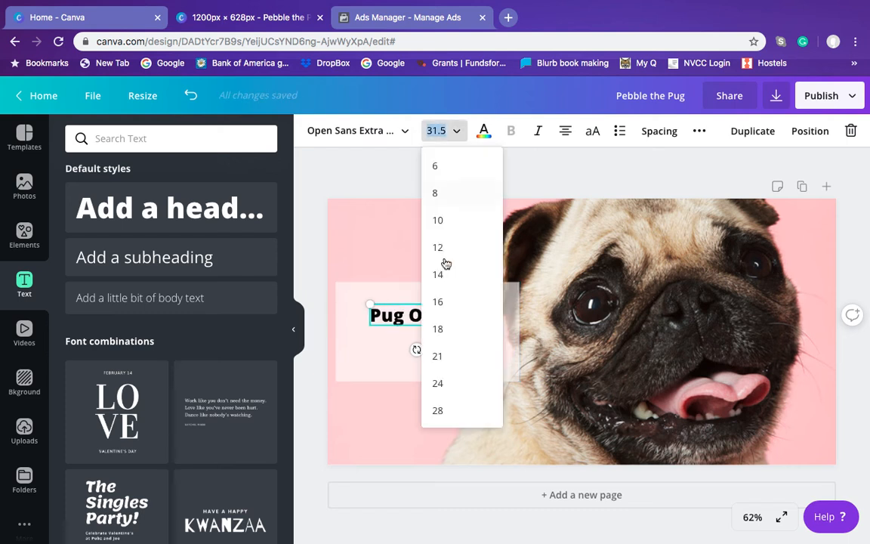
pyautogui.scroll(-3, 436, 359)
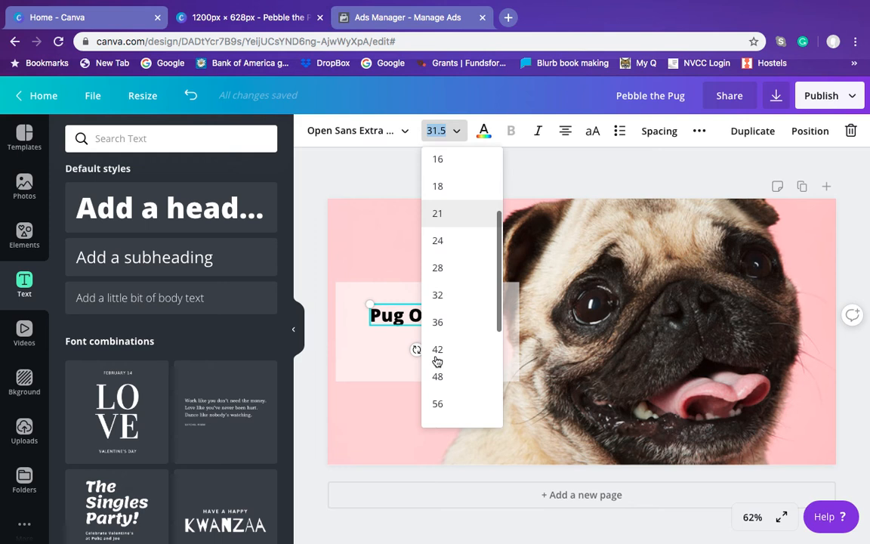
pyautogui.click(437, 403)
pyautogui.click(457, 167)
pyautogui.moveTo(423, 353)
pyautogui.mouseDown()
pyautogui.moveTo(424, 330)
pyautogui.moveTo(426, 345)
pyautogui.mouseUp()
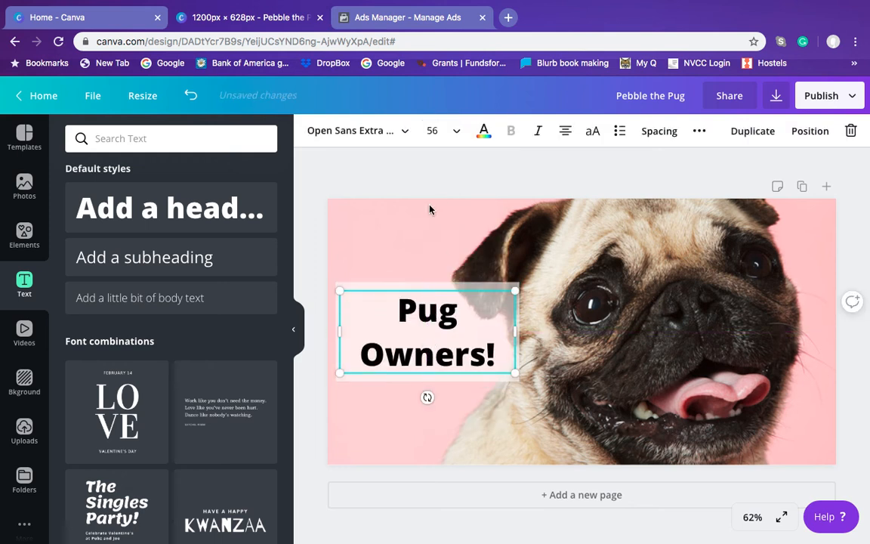
pyautogui.click(450, 177)
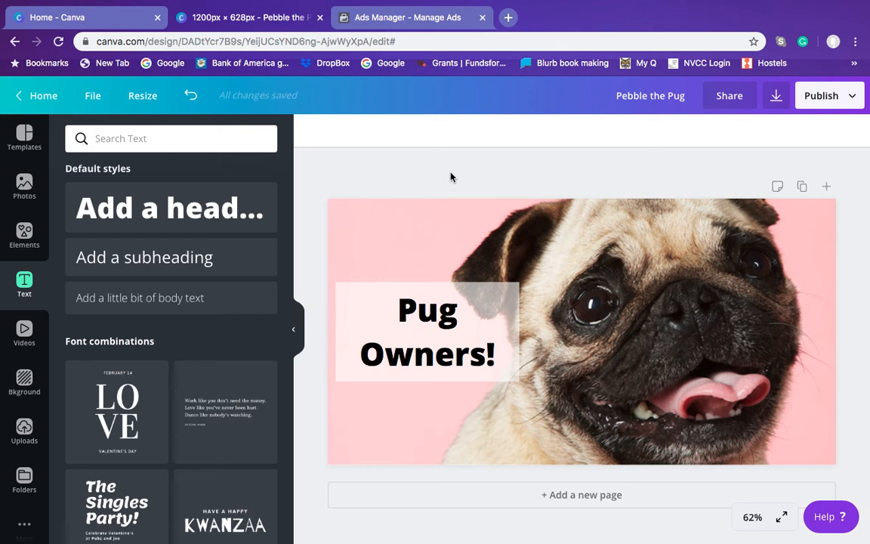
# Download the design as a PNG named "Pebble the Pug" into the Pictures folder and dismiss the published message.
pyautogui.click(776, 96)
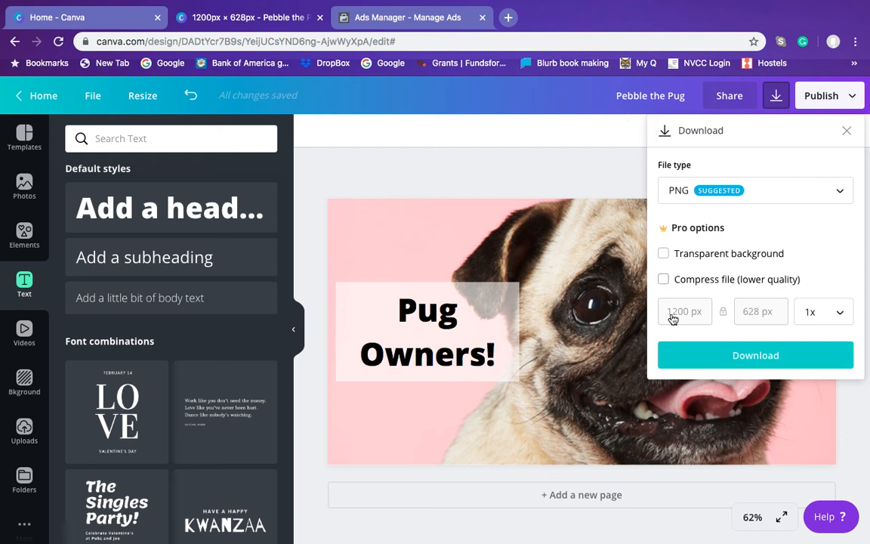
pyautogui.click(700, 347)
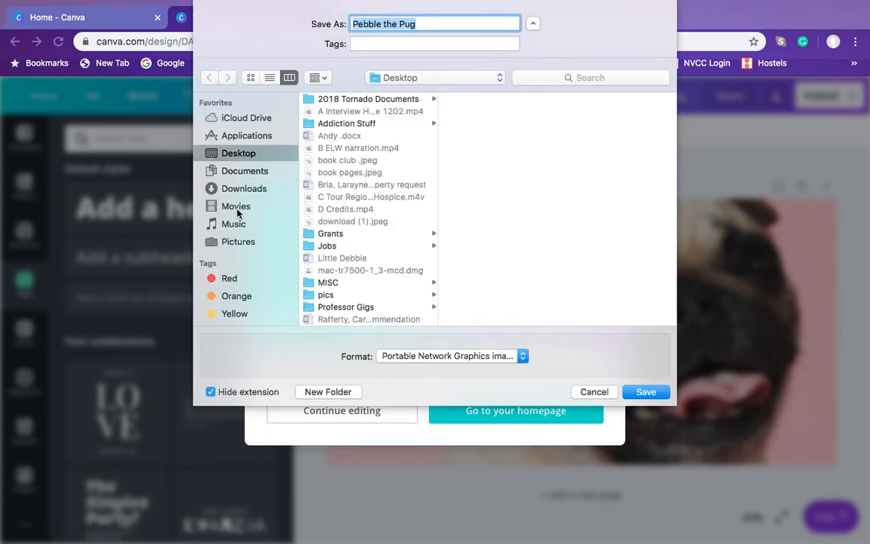
pyautogui.click(229, 242)
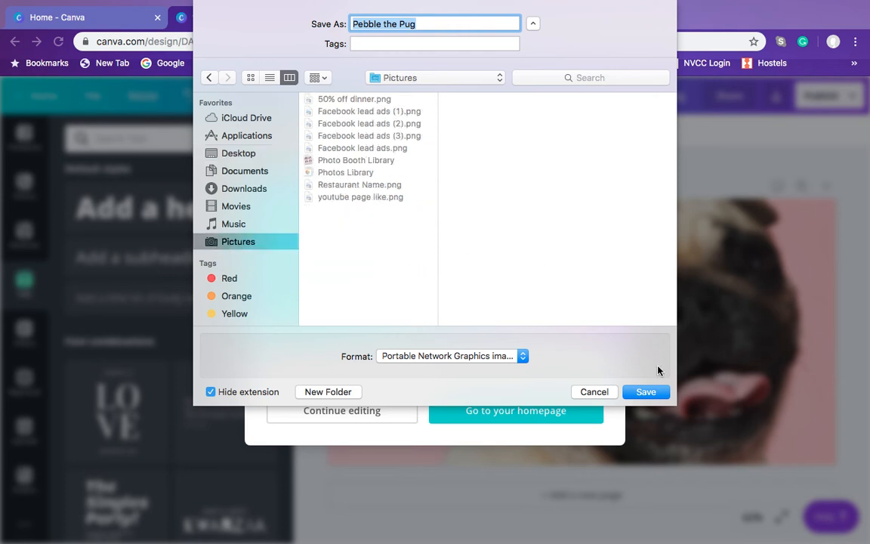
pyautogui.click(644, 392)
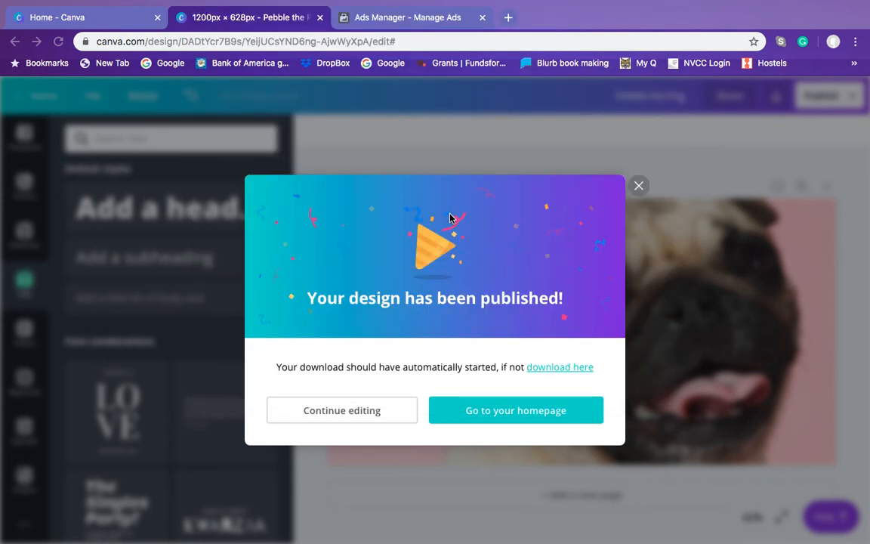
pyautogui.click(638, 170)
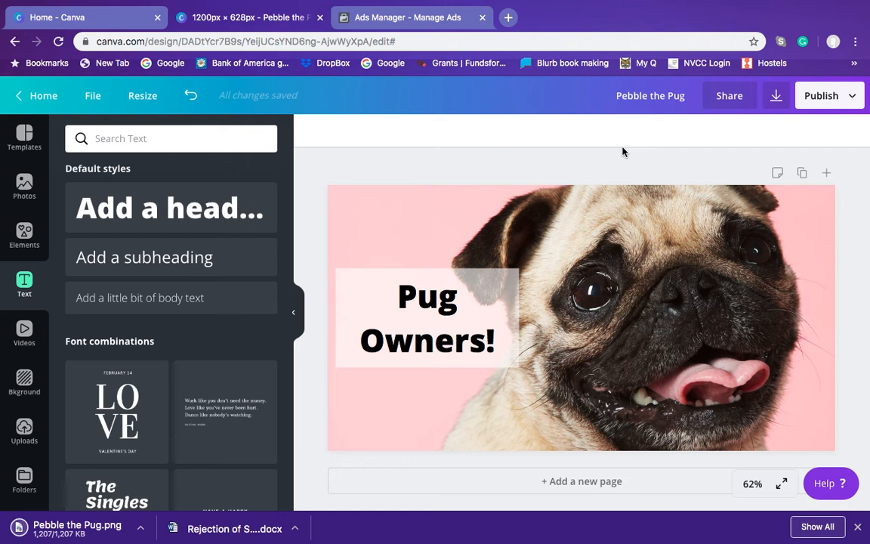
# Switch to Ads Manager and go to the Format section of the ad setup.
pyautogui.click(393, 17)
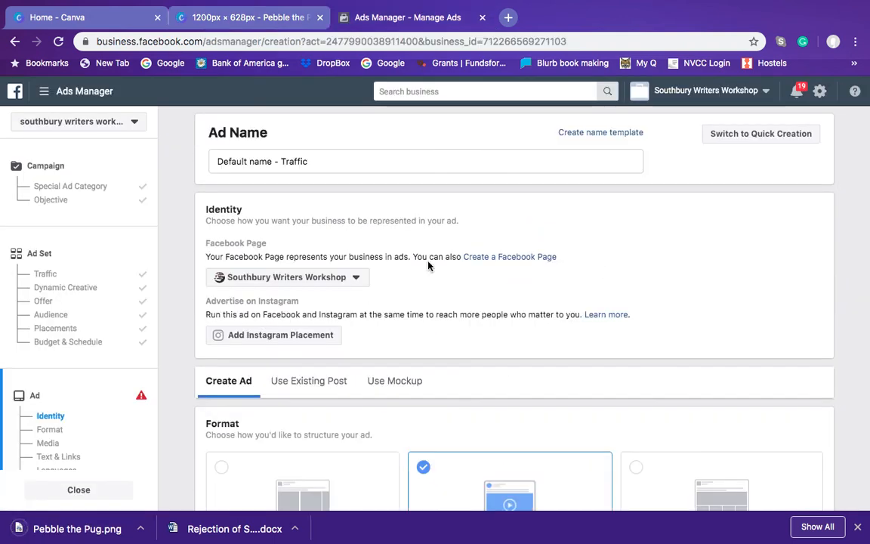
pyautogui.scroll(-2, 250, 348)
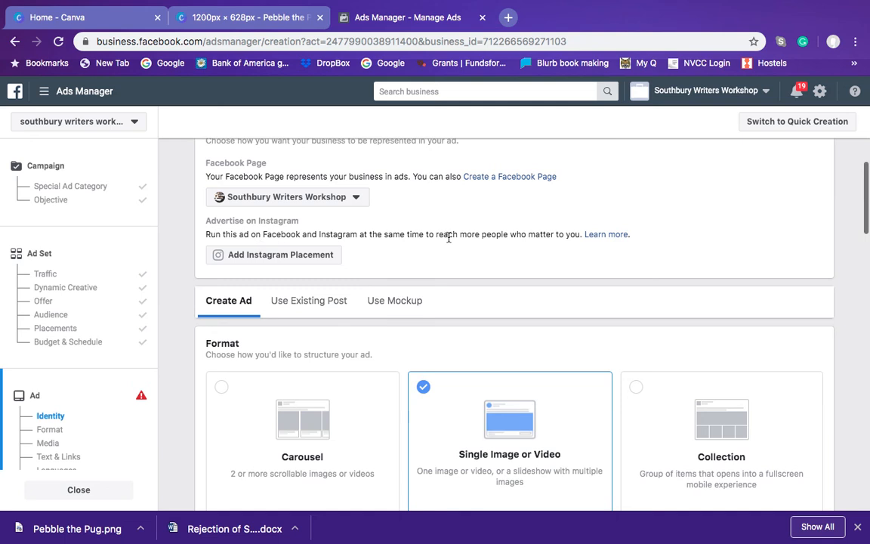
pyautogui.scroll(-3, 468, 236)
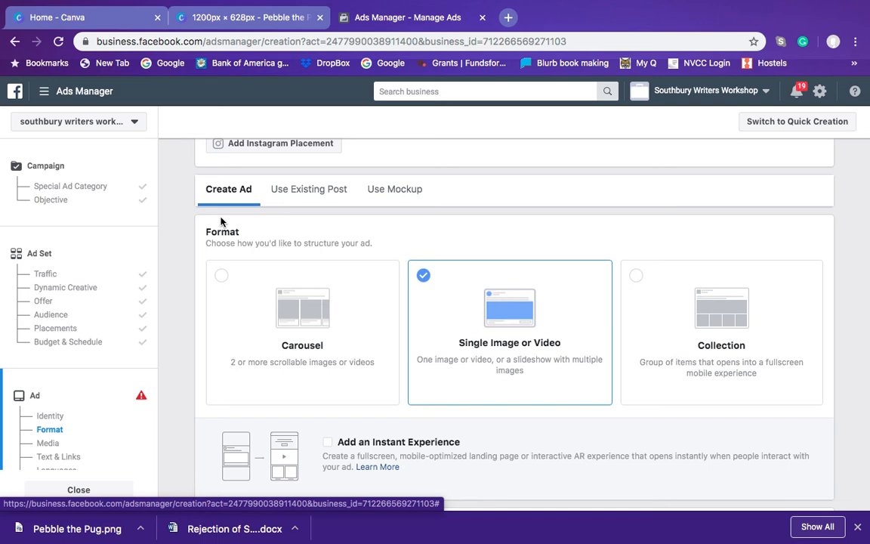
# Look at the Use Existing Post option for the ad, and return to Create Ad.
pyautogui.click(305, 192)
pyautogui.click(299, 191)
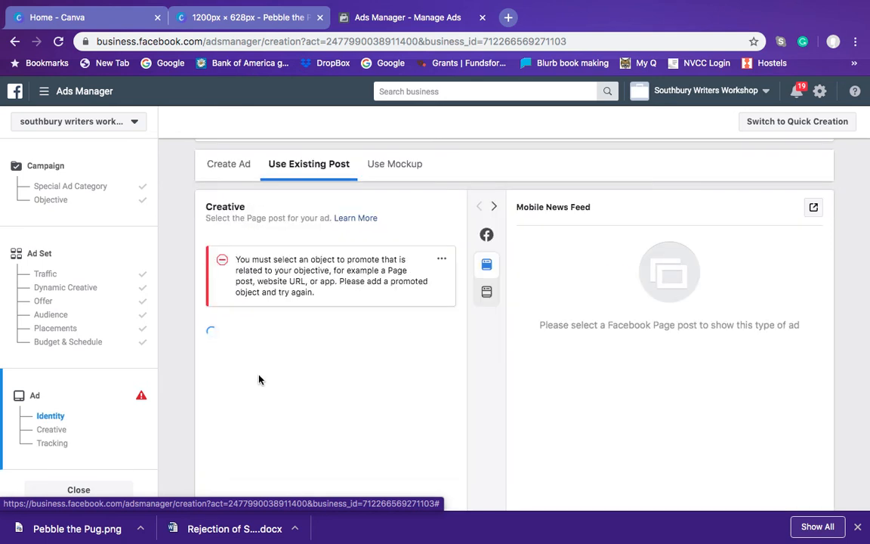
pyautogui.click(237, 165)
pyautogui.click(237, 165)
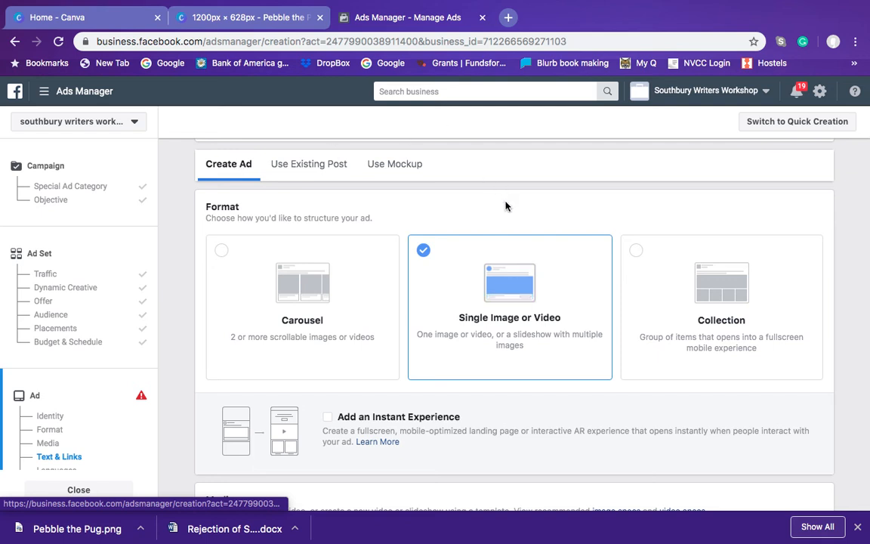
# Upload "Pebble the Pug.png" from the Pictures folder and set it as the ad's image.
pyautogui.scroll(-1, 505, 206)
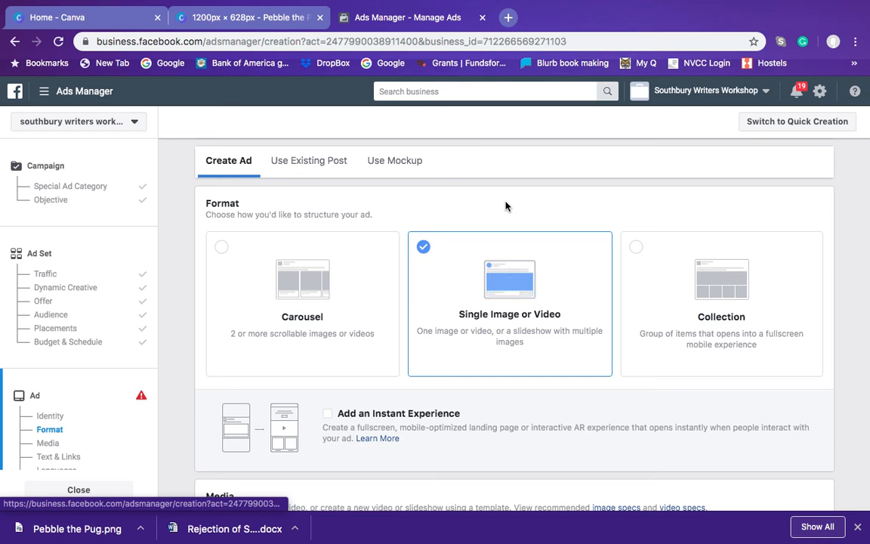
pyautogui.scroll(-4, 505, 206)
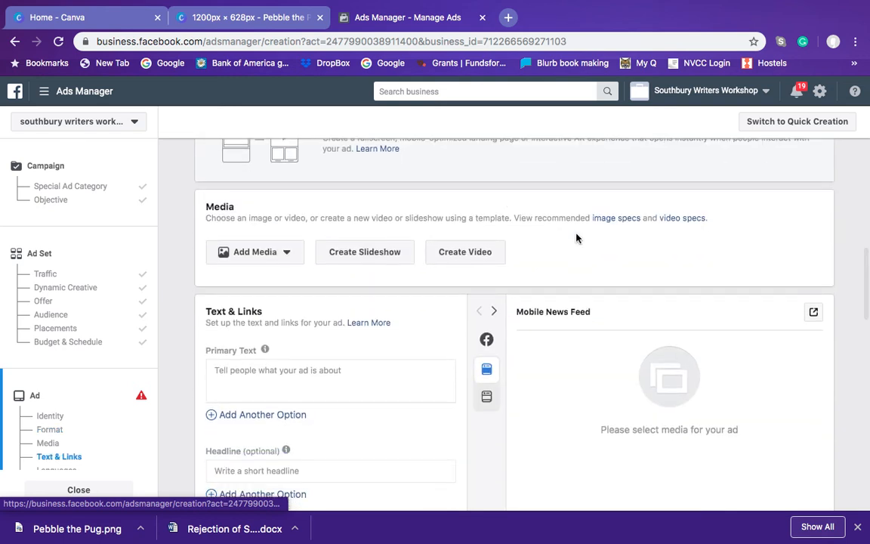
pyautogui.scroll(-1, 577, 238)
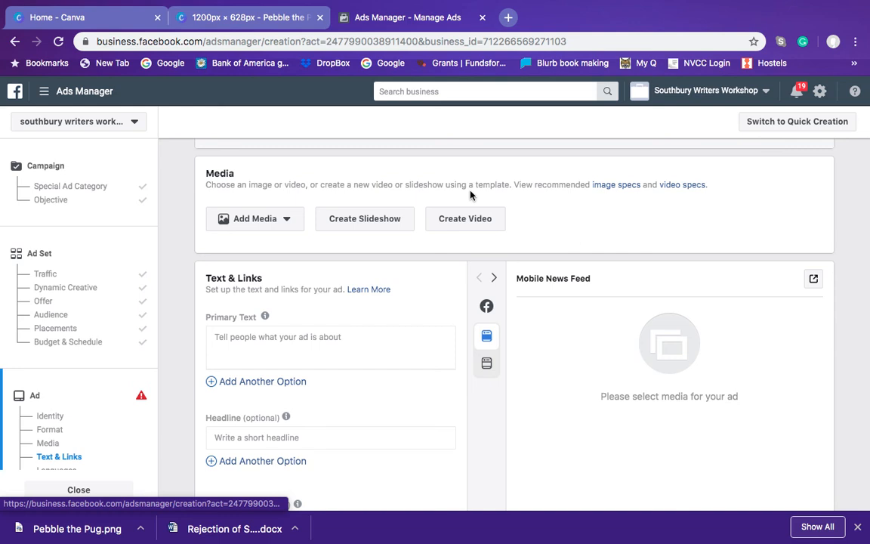
pyautogui.click(274, 218)
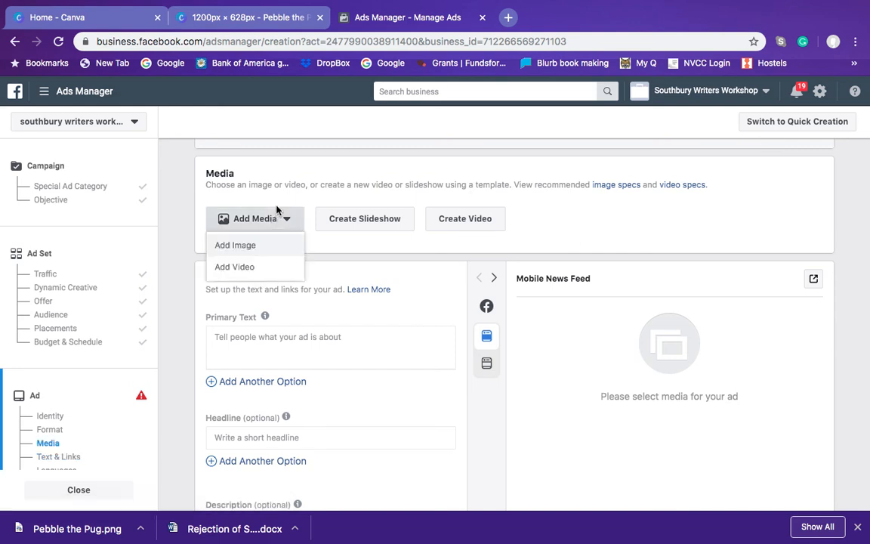
pyautogui.click(249, 246)
pyautogui.click(259, 176)
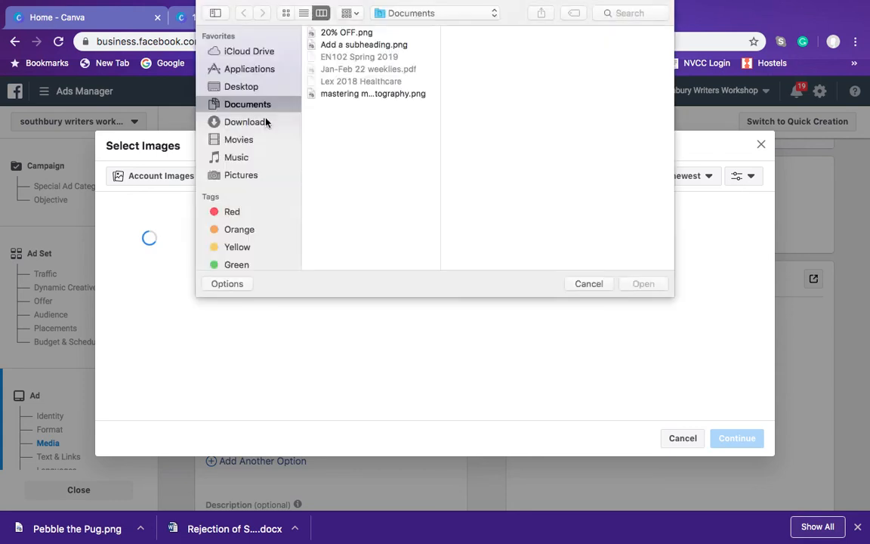
pyautogui.click(240, 86)
pyautogui.click(234, 174)
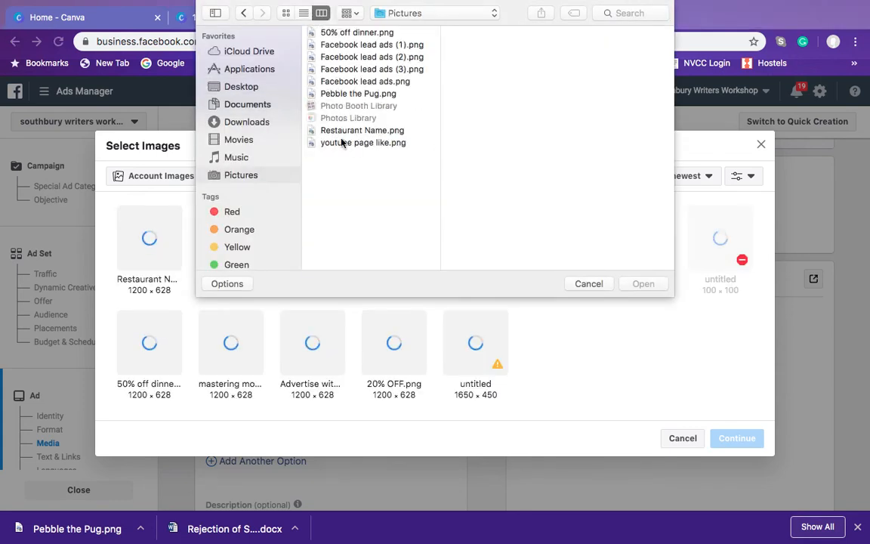
pyautogui.click(351, 94)
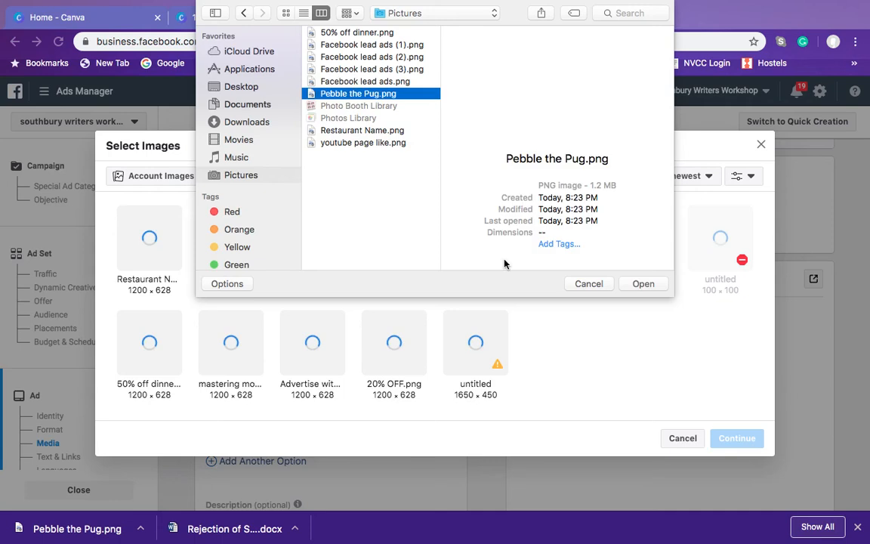
pyautogui.press('Return')
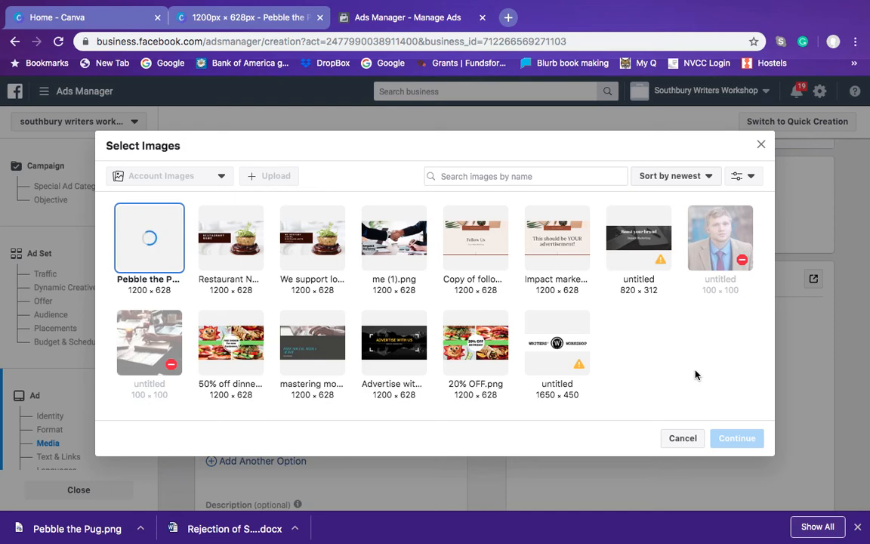
pyautogui.click(728, 438)
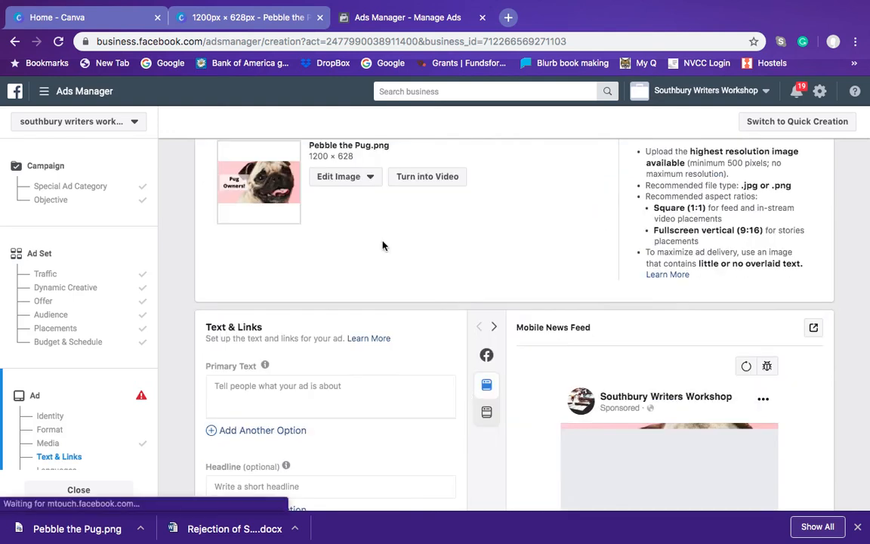
pyautogui.scroll(-2, 383, 245)
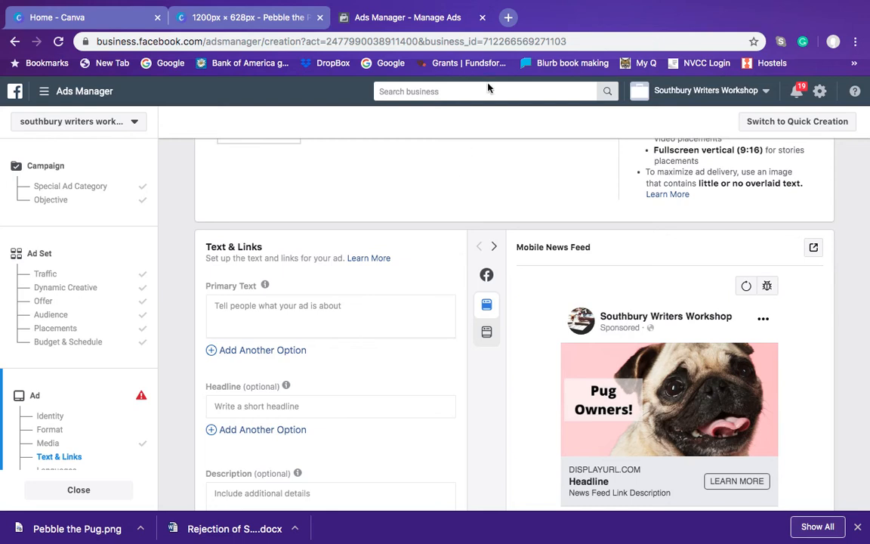
# Search the web for "dog forum" in a new browser tab.
pyautogui.click(509, 18)
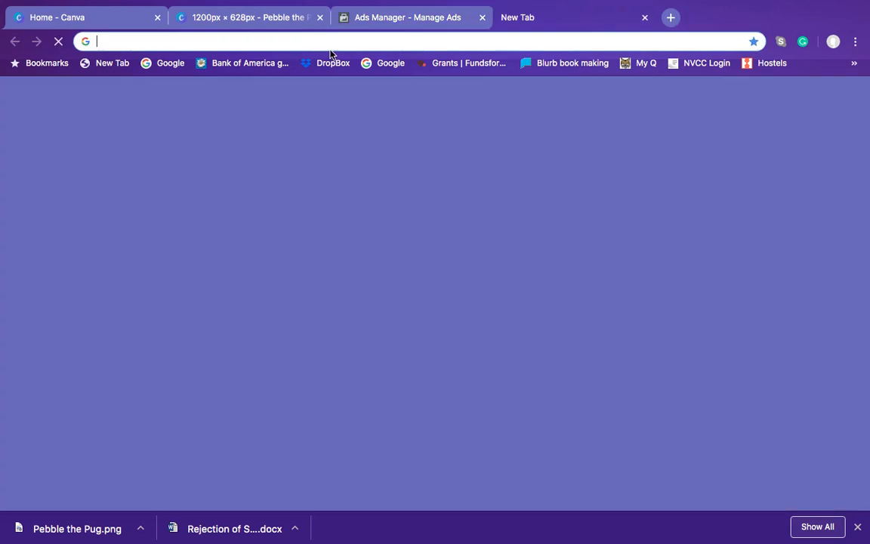
pyautogui.write('dog')
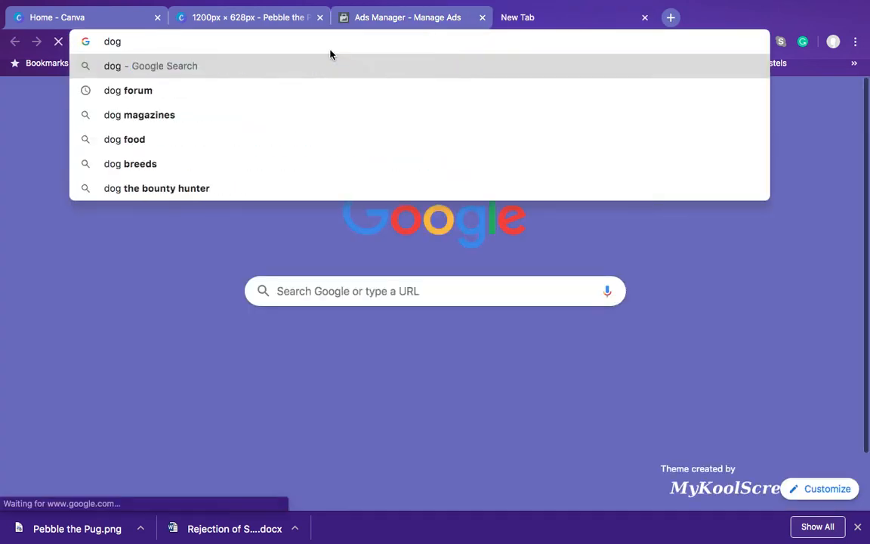
pyautogui.write(' forum')
pyautogui.press('Return')
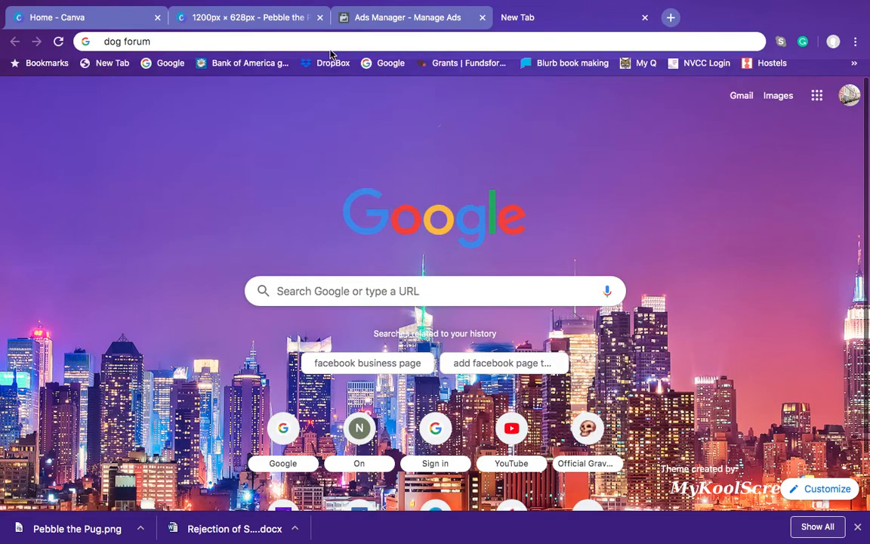
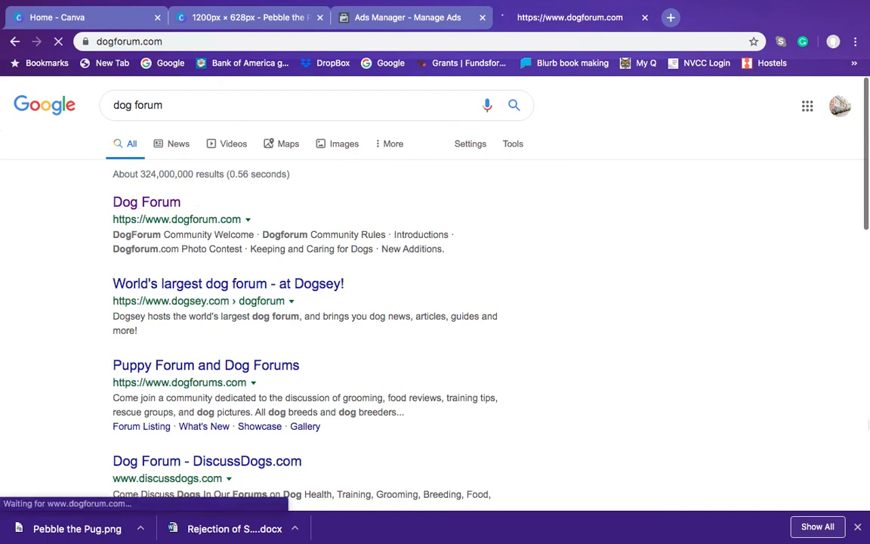
# Close the downloads bar and look through the forum boards on dogforum.com.
pyautogui.click(858, 528)
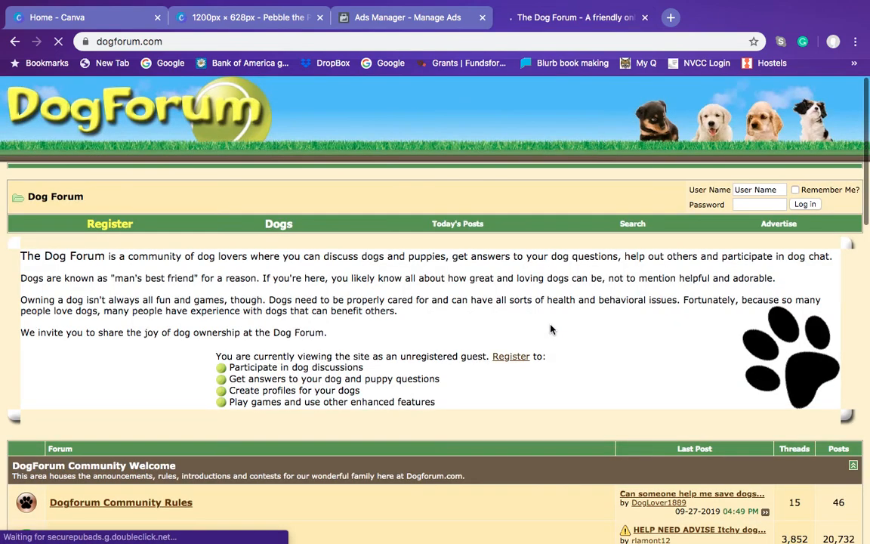
pyautogui.scroll(-3, 551, 329)
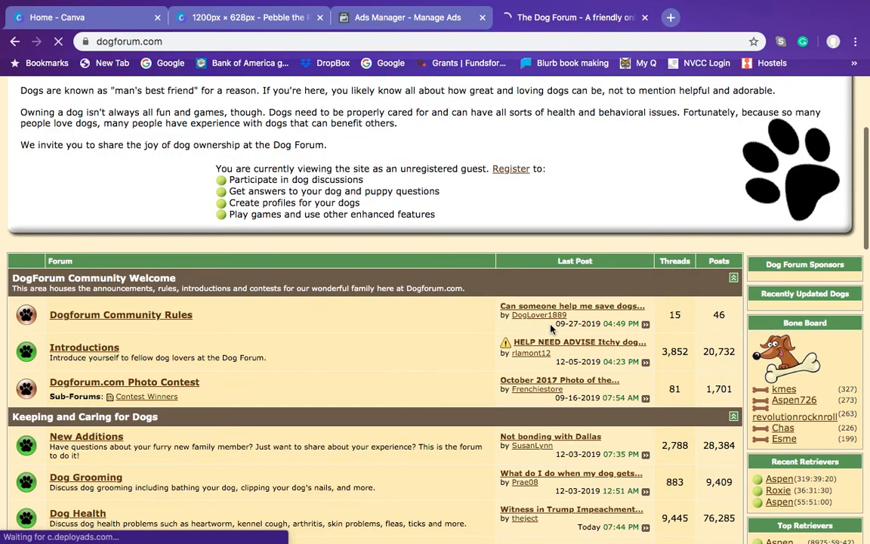
pyautogui.scroll(-2, 277, 288)
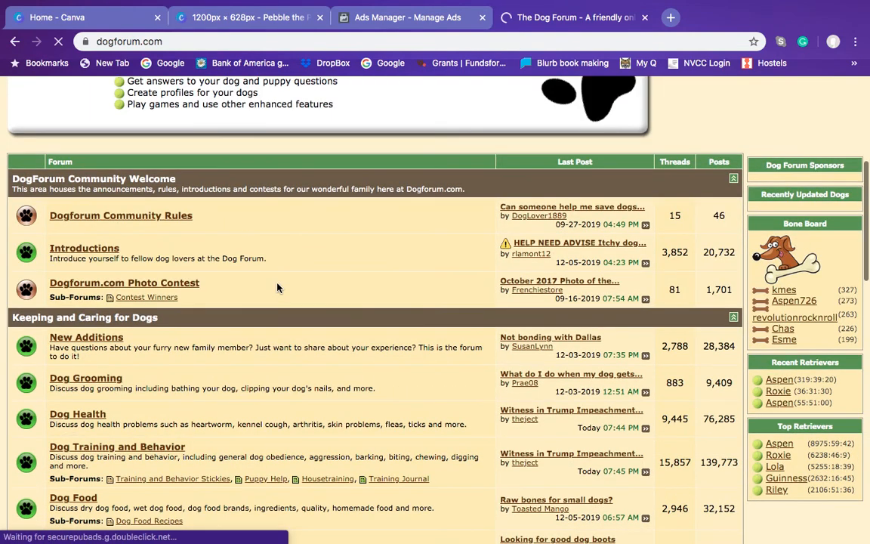
# Look over the dogforum.com boards and open the Dog Food board.
pyautogui.scroll(-1, 277, 288)
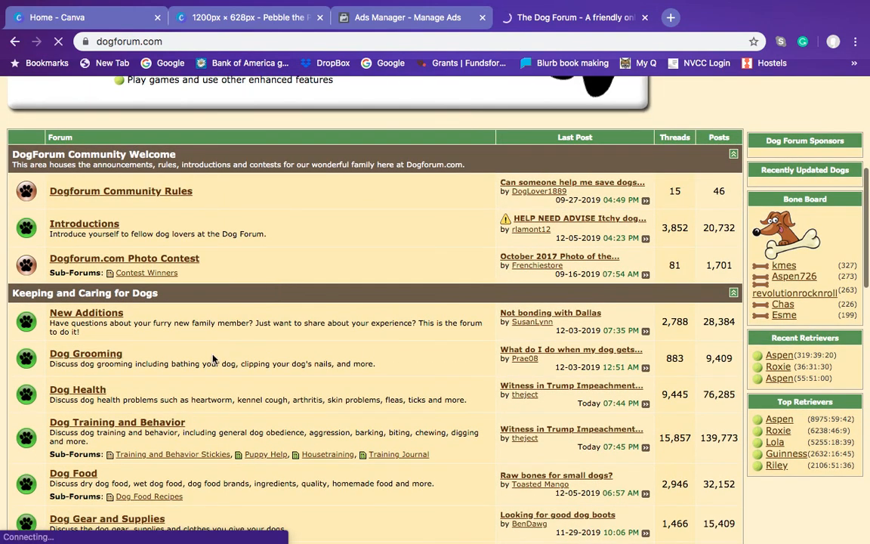
pyautogui.scroll(-2, 97, 412)
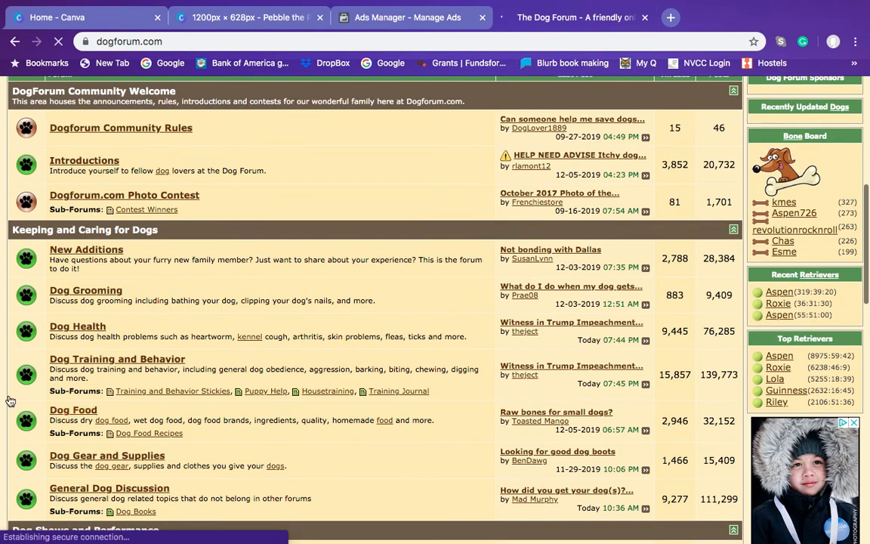
pyautogui.click(73, 410)
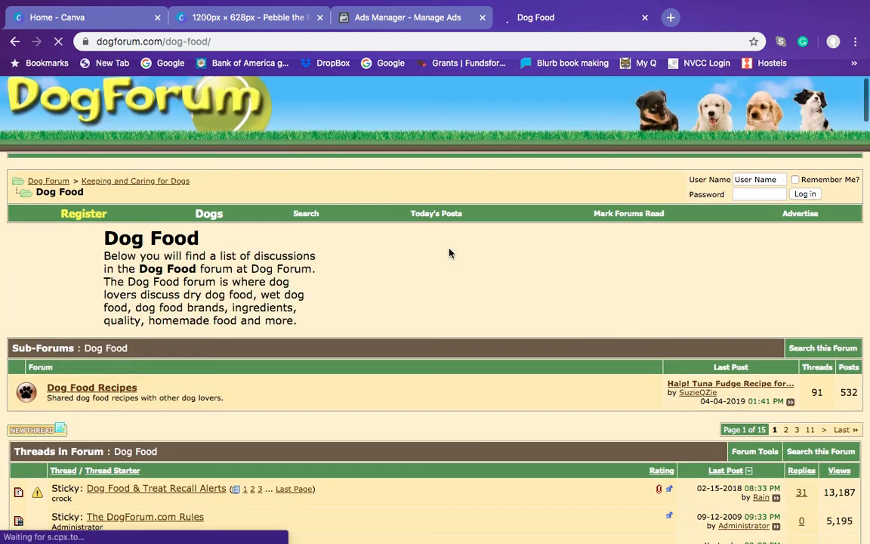
# Look through the Dog Food threads and open "Chicken jerky in dog food... Is it safe".
pyautogui.scroll(-3, 449, 253)
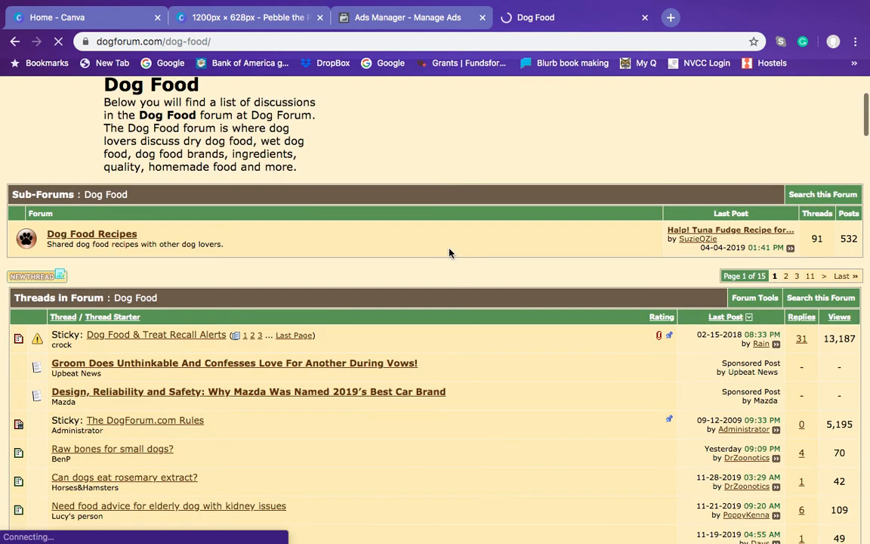
pyautogui.scroll(-3, 449, 253)
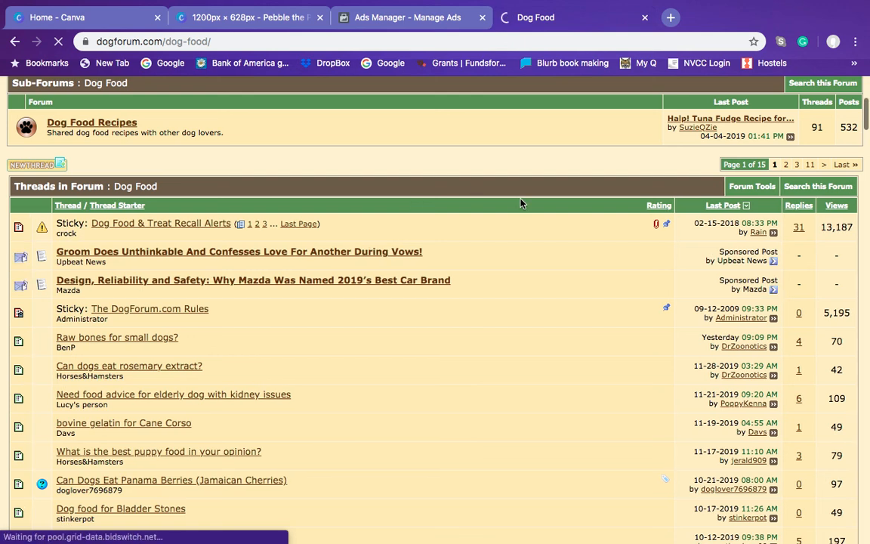
pyautogui.scroll(-1, 520, 202)
pyautogui.scroll(-1, 519, 202)
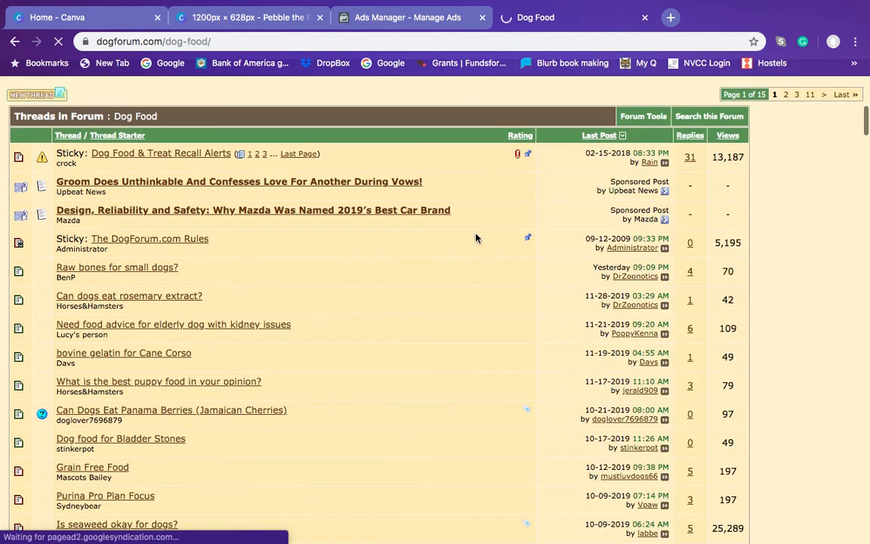
pyautogui.scroll(-1, 476, 238)
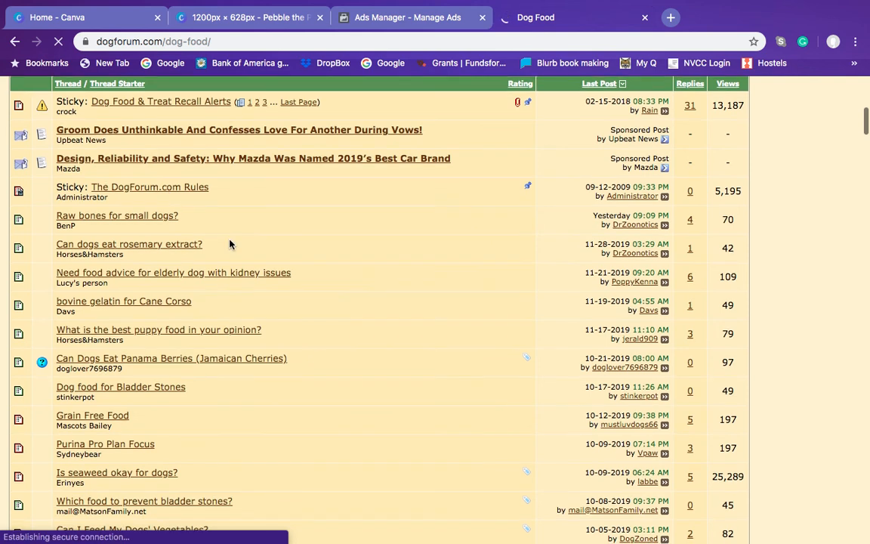
pyautogui.scroll(-1, 314, 354)
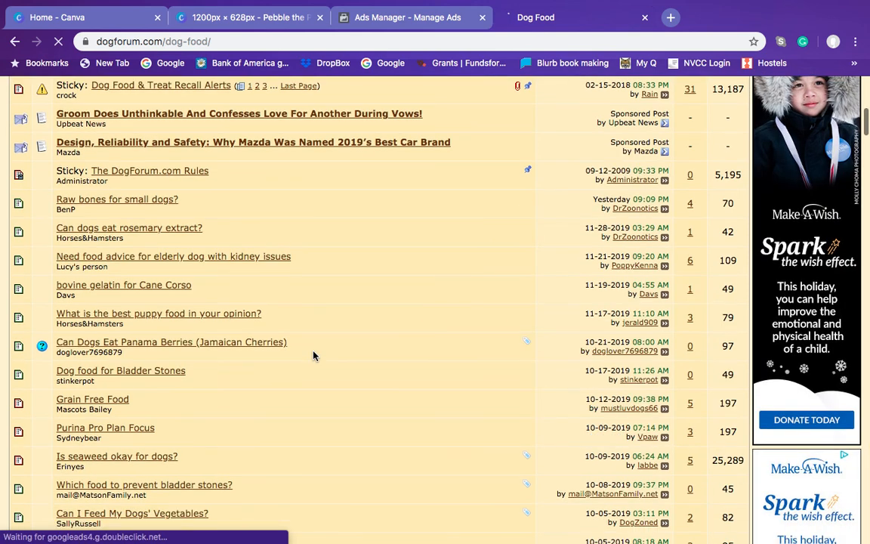
pyautogui.scroll(-2, 315, 355)
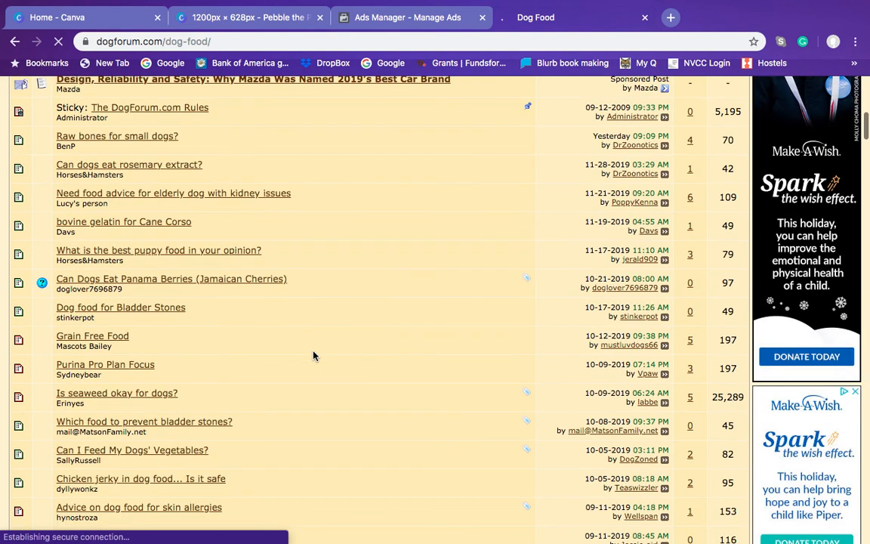
pyautogui.scroll(-2, 314, 354)
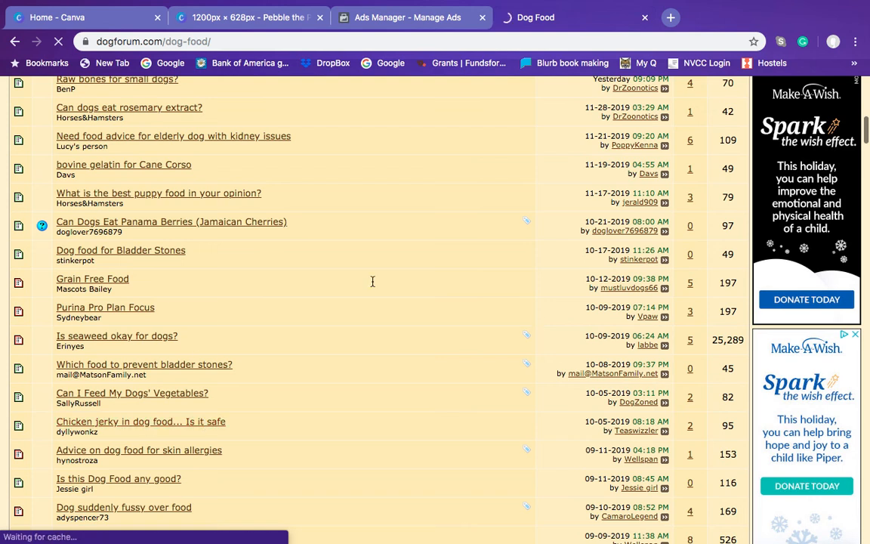
pyautogui.click(146, 422)
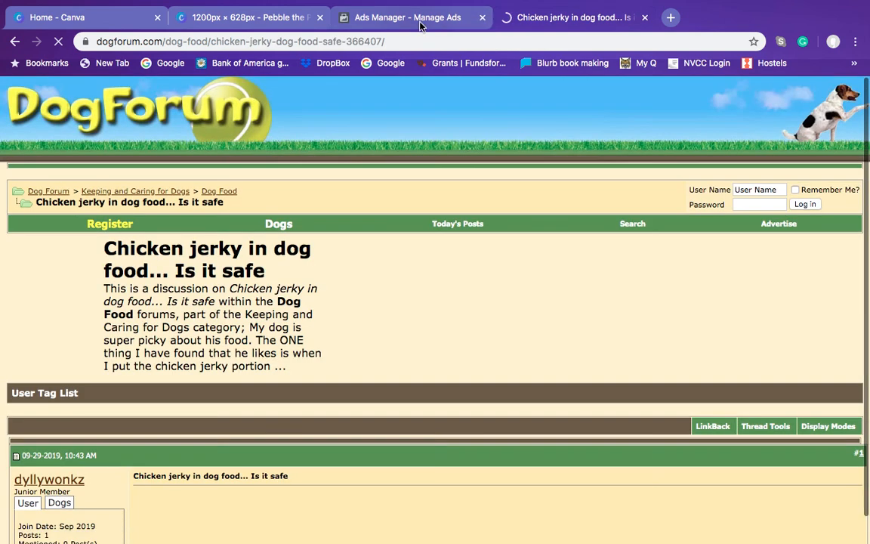
# Return to Ads Manager and set the ad's headline to "Chicken Jerkey for Pugs? Is it Safe??".
pyautogui.click(421, 23)
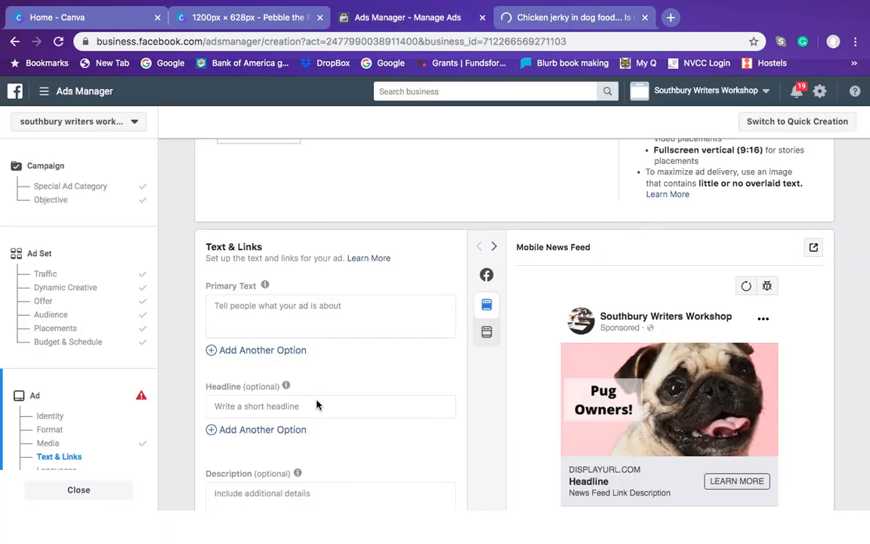
pyautogui.click(240, 409)
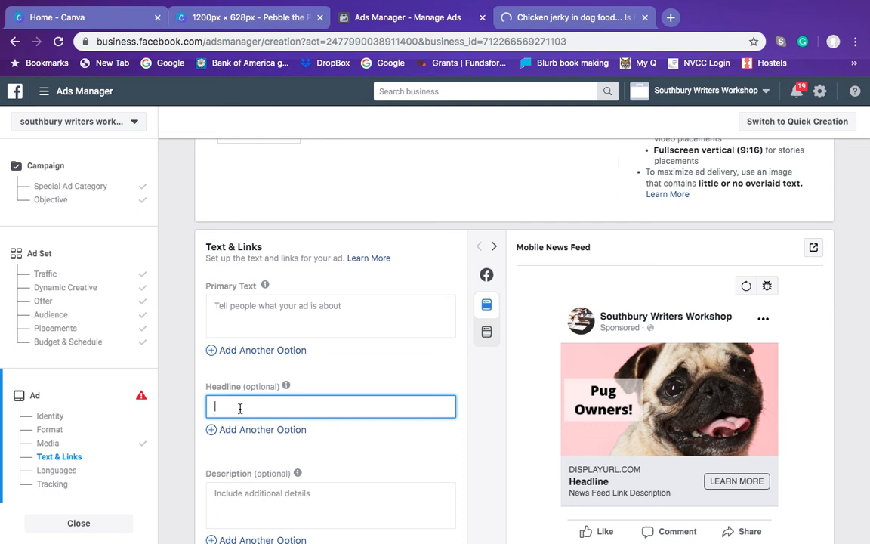
pyautogui.write('Chicken')
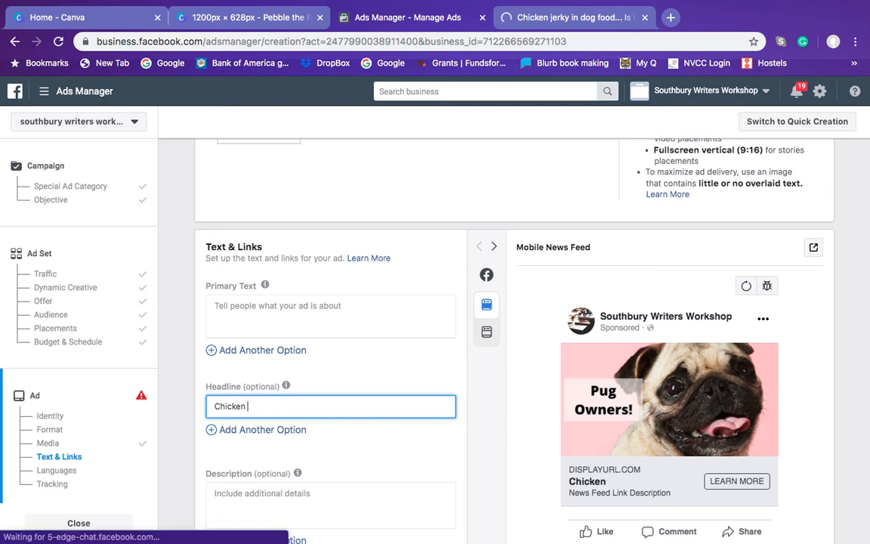
pyautogui.write('Jerkey for Pugs? Is')
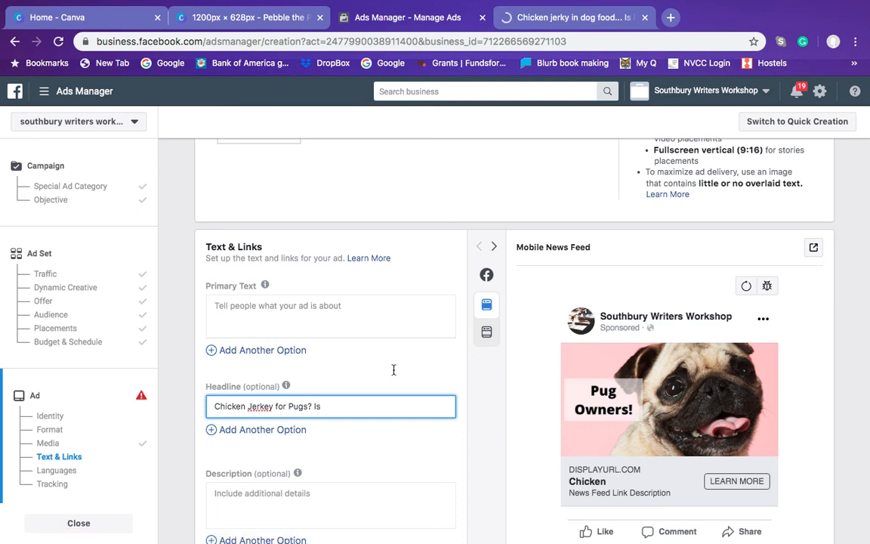
pyautogui.write(' it Safe??')
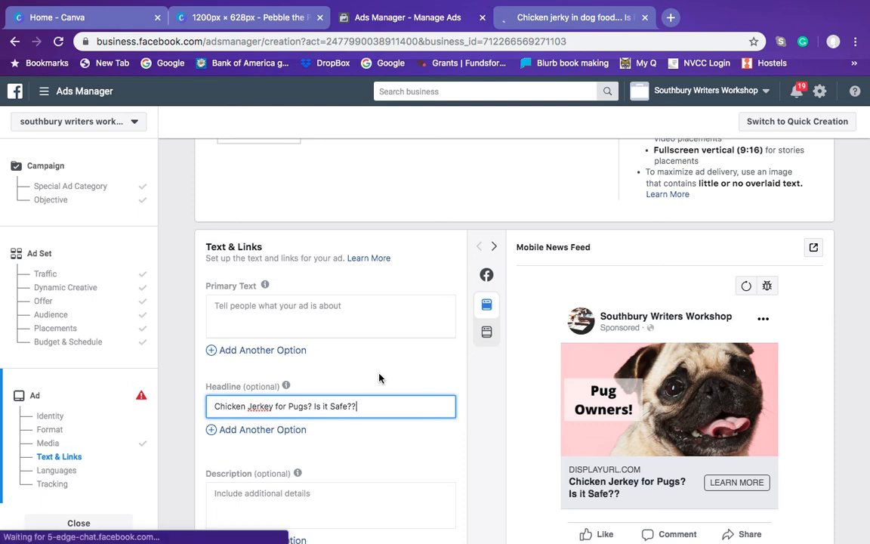
pyautogui.click(379, 373)
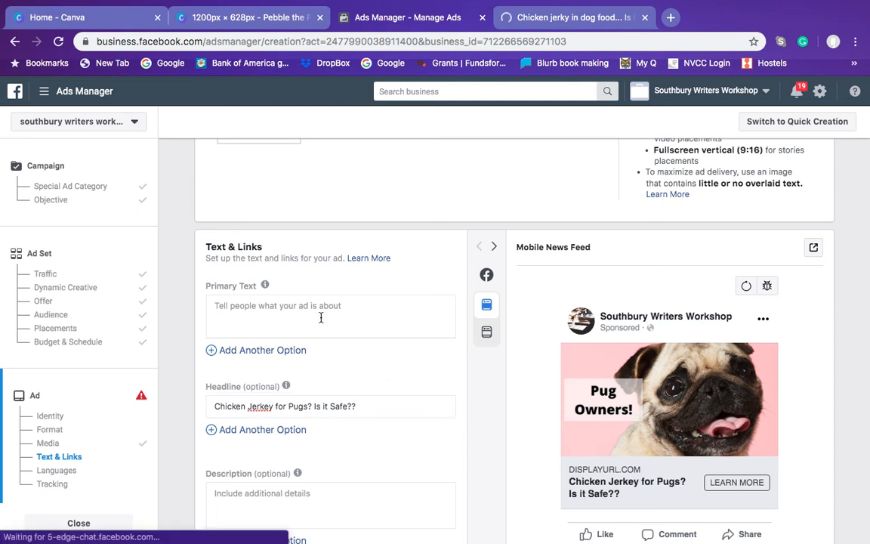
# Go back to the chicken jerky forum thread and read its opening post for primary text ideas.
pyautogui.click(292, 301)
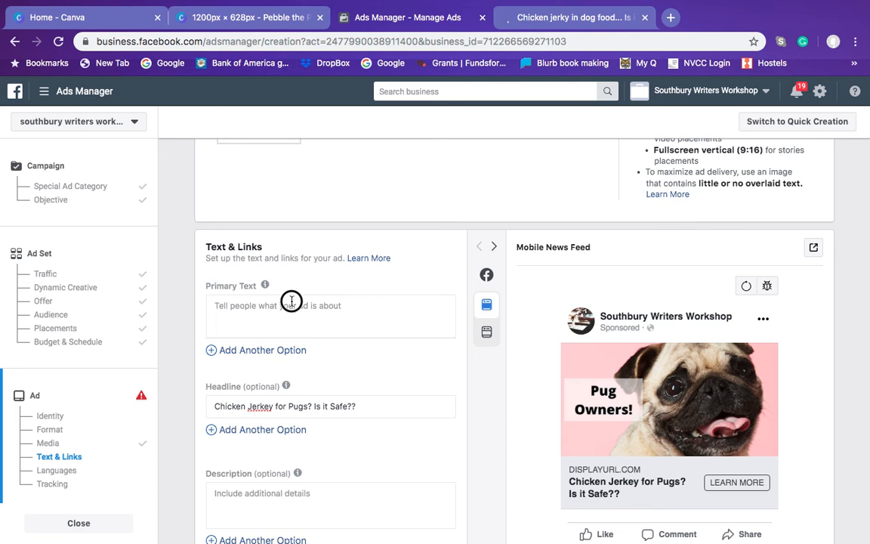
pyautogui.click(559, 17)
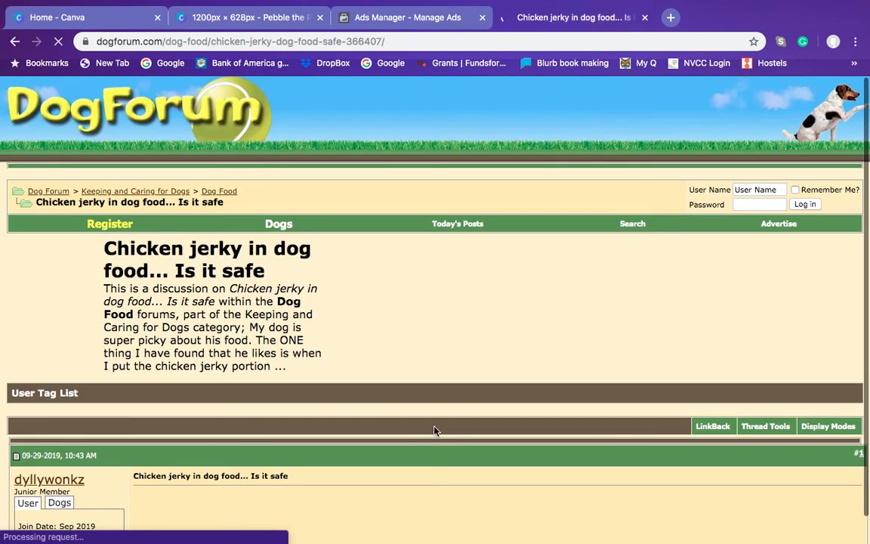
pyautogui.scroll(-3, 435, 430)
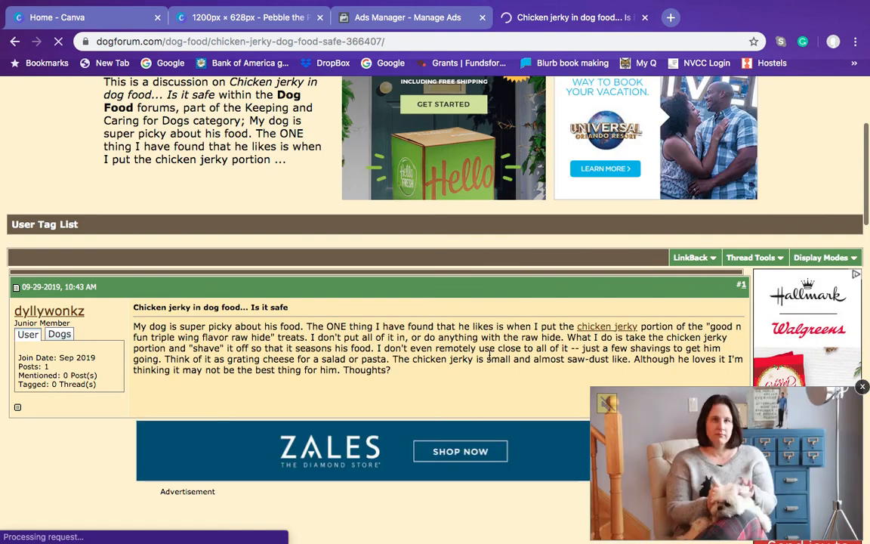
pyautogui.scroll(-3, 492, 366)
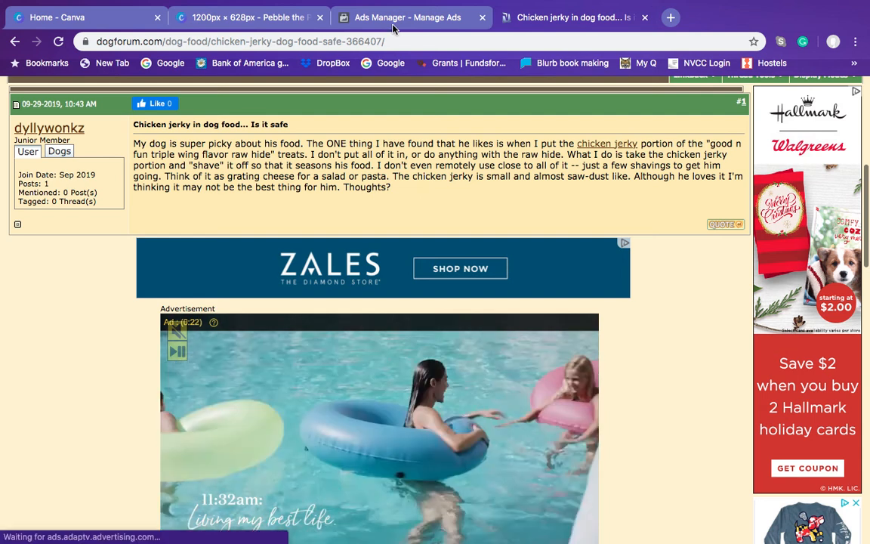
# Start the ad's primary text in Ads Manager with "My Dog is Super Picky Ab out", and close the dog forum thread.
pyautogui.click(392, 26)
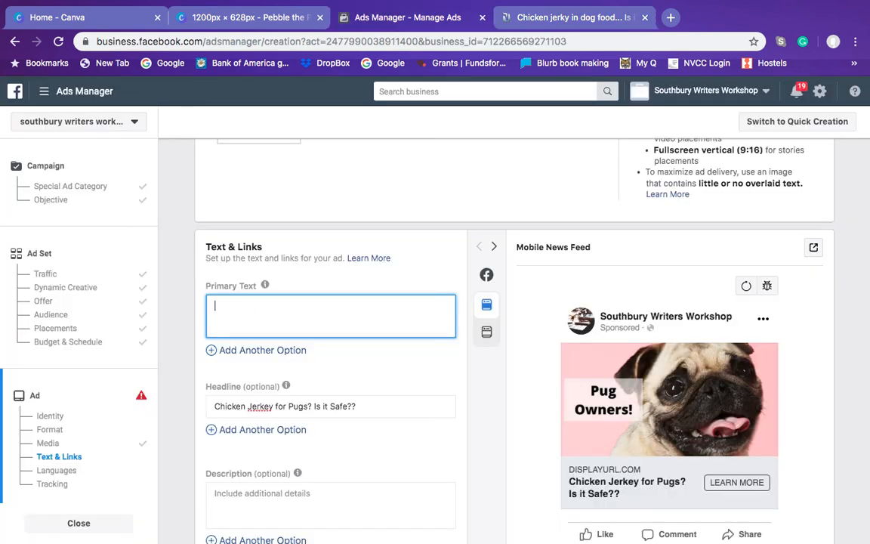
pyautogui.write('My D')
pyautogui.write('og is Super Picky Ab out')
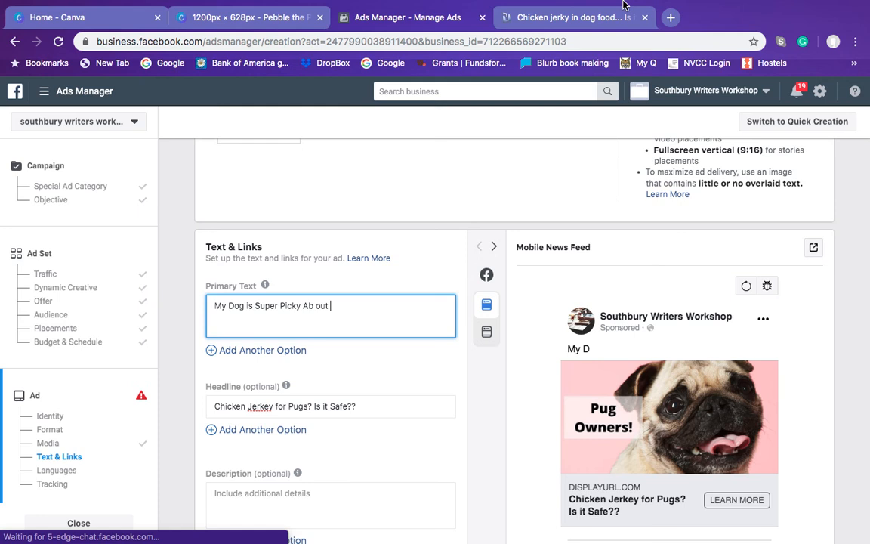
pyautogui.moveTo(624, 2)
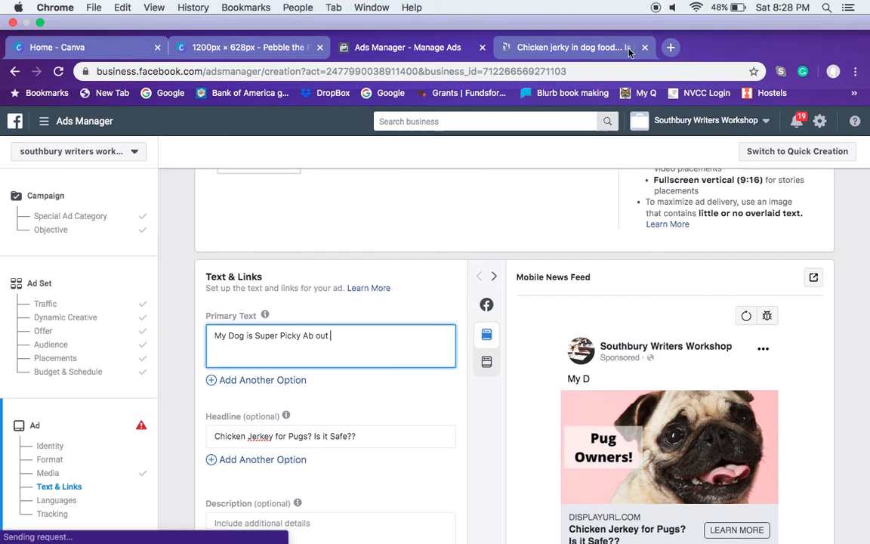
pyautogui.click(628, 50)
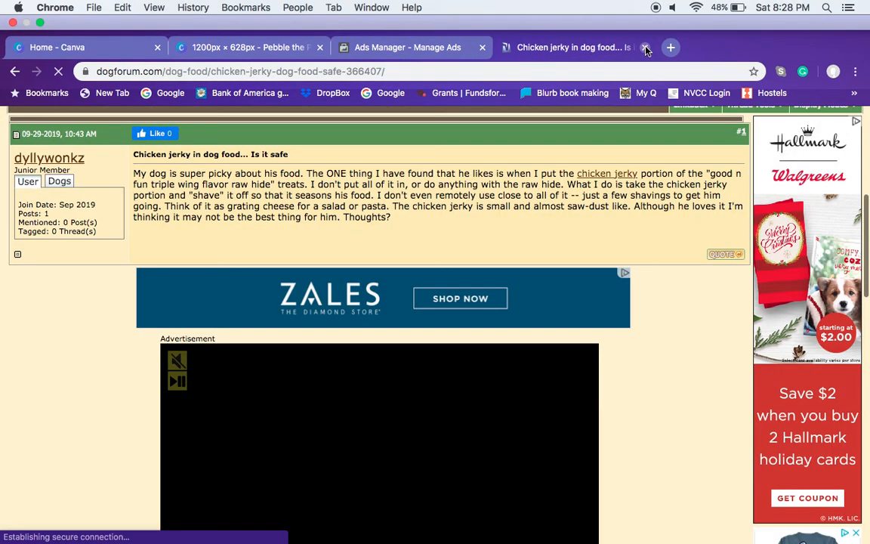
pyautogui.click(453, 47)
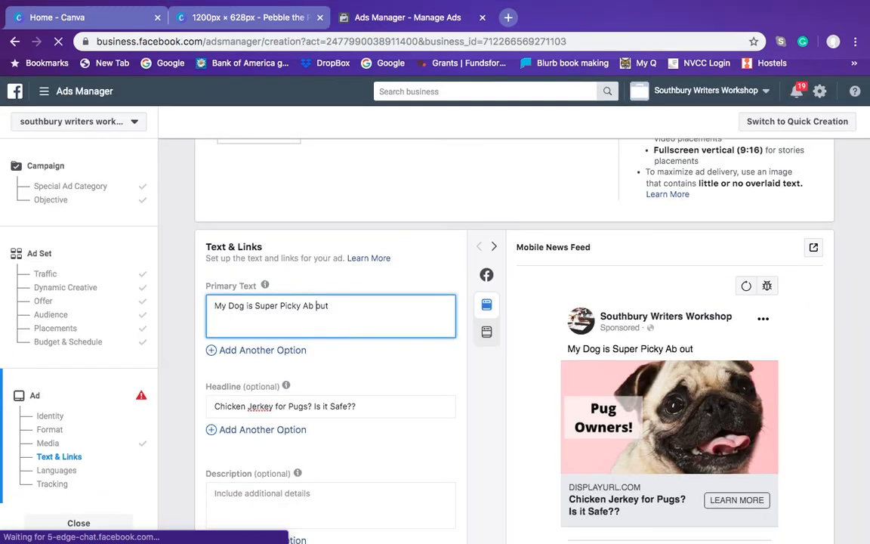
# Correct "Ab out" to "About" in the primary text and complete the sentence with "His Food.".
pyautogui.press('BackSpace')
pyautogui.click(339, 305)
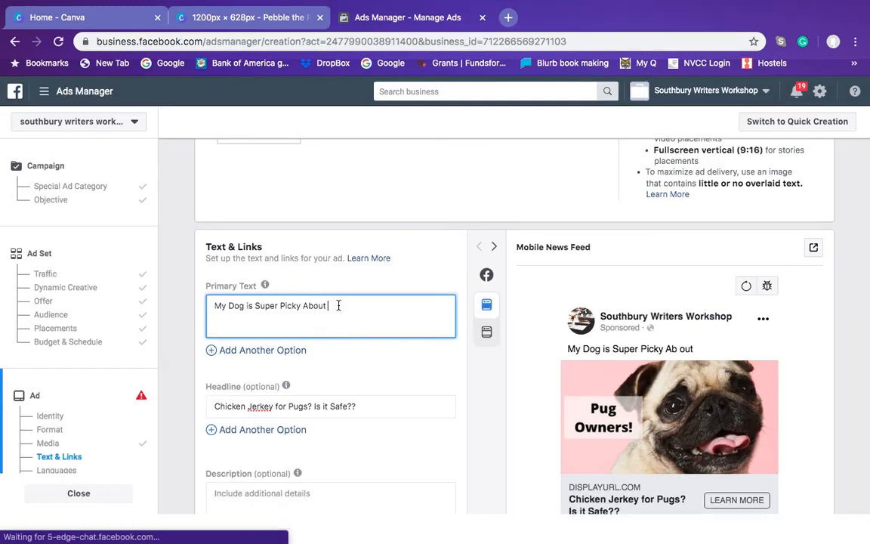
pyautogui.write('Hi')
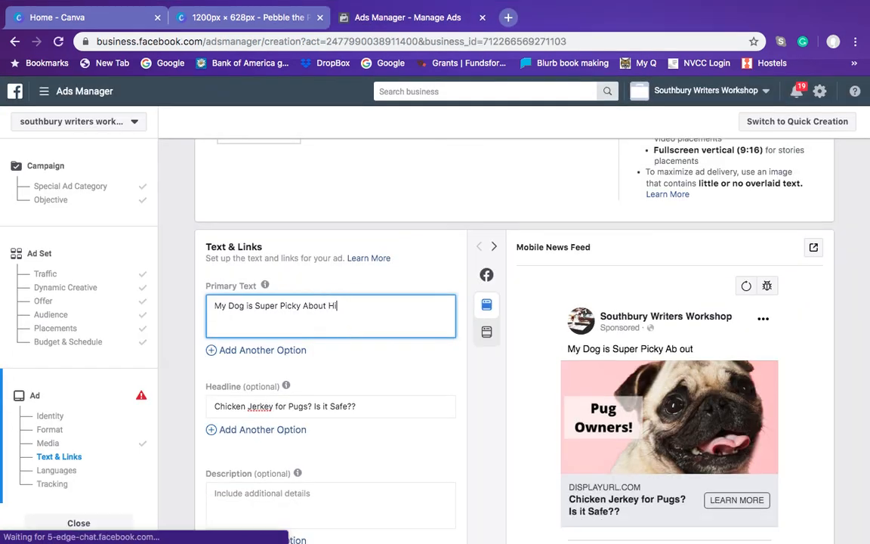
pyautogui.write('s Food')
pyautogui.write('.')
pyautogui.click(365, 305)
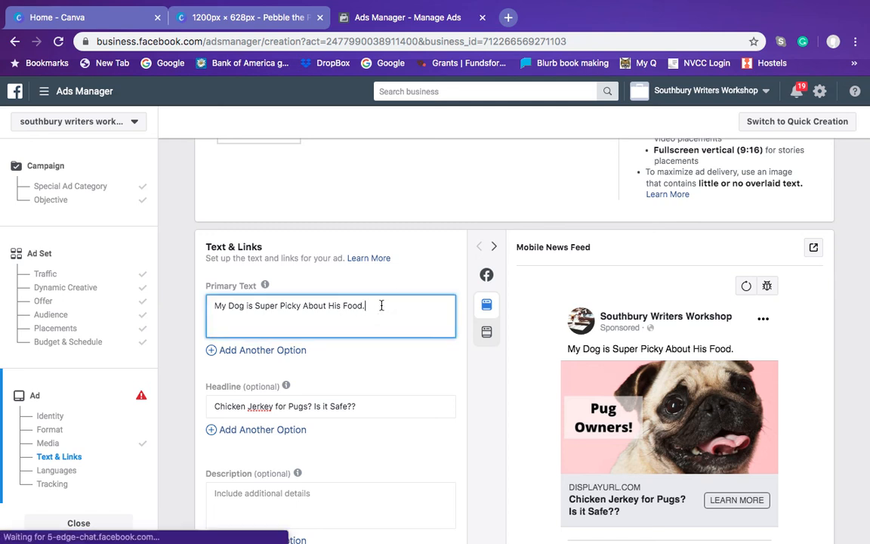
# Add a second paragraph to the primary text: "It seemed like i was destined to spend hundreds of dollars per month on dog food.".
pyautogui.press('Return')
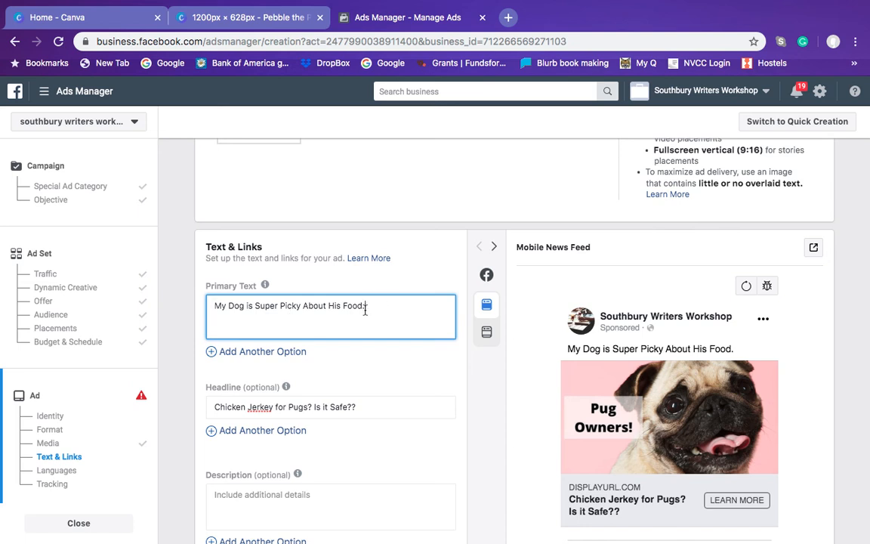
pyautogui.click(220, 327)
pyautogui.press('Return')
pyautogui.write('It seemed liuke')
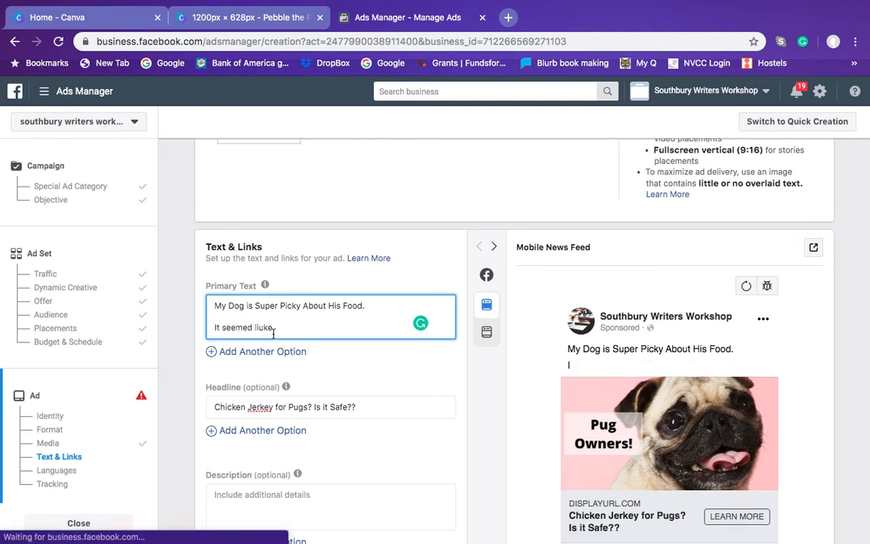
pyautogui.press('BackSpace')
pyautogui.press('BackSpace')
pyautogui.press('BackSpace')
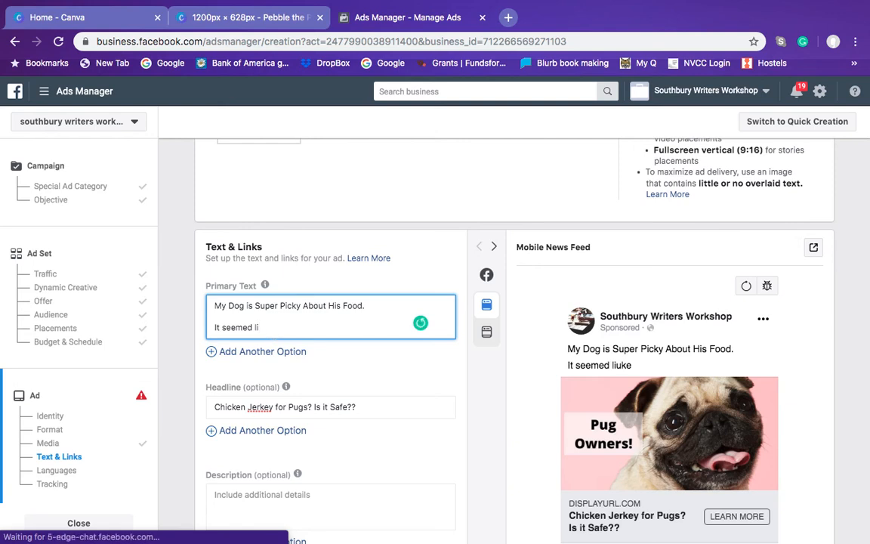
pyautogui.write('ke i was destined to ')
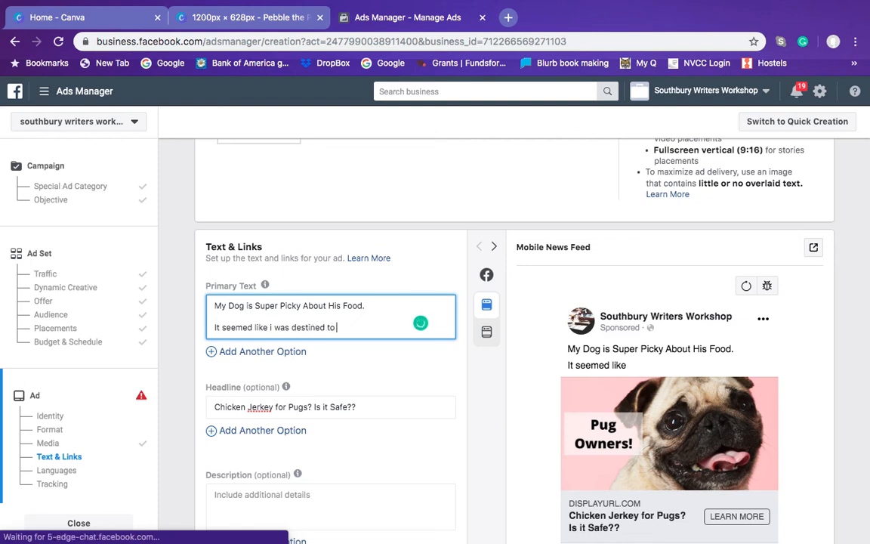
pyautogui.write('spend hundreds o')
pyautogui.write('f dollars pe')
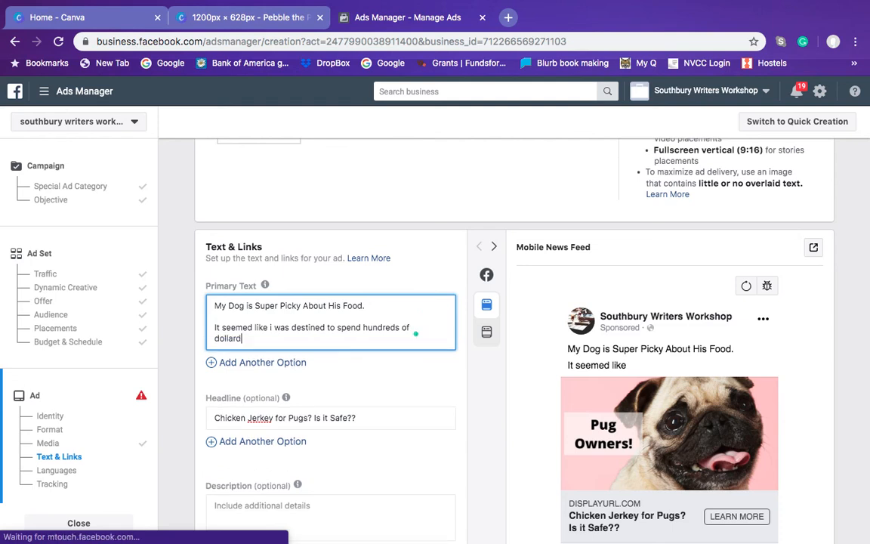
pyautogui.write('r month o')
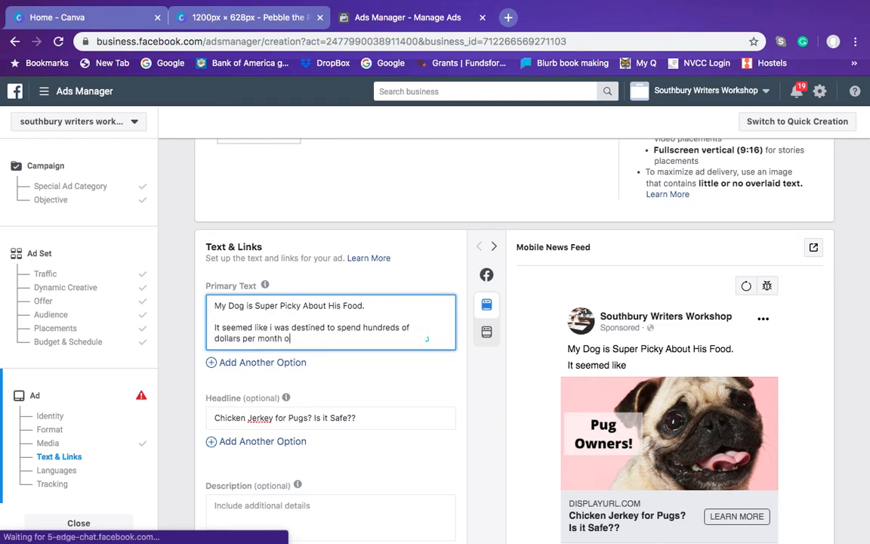
pyautogui.write('n dog food')
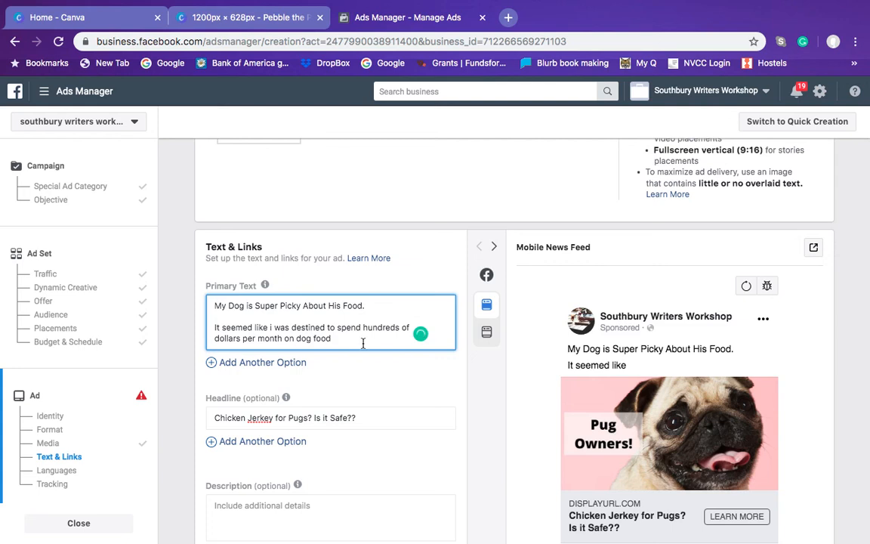
pyautogui.write('.')
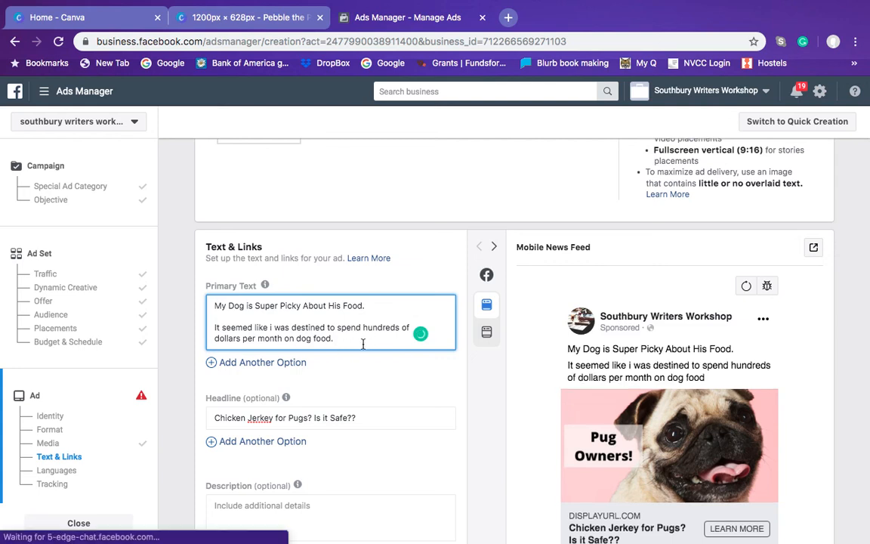
# Start a third paragraph of the primary text with "Finally,", separated by a blank line.
pyautogui.press('Return')
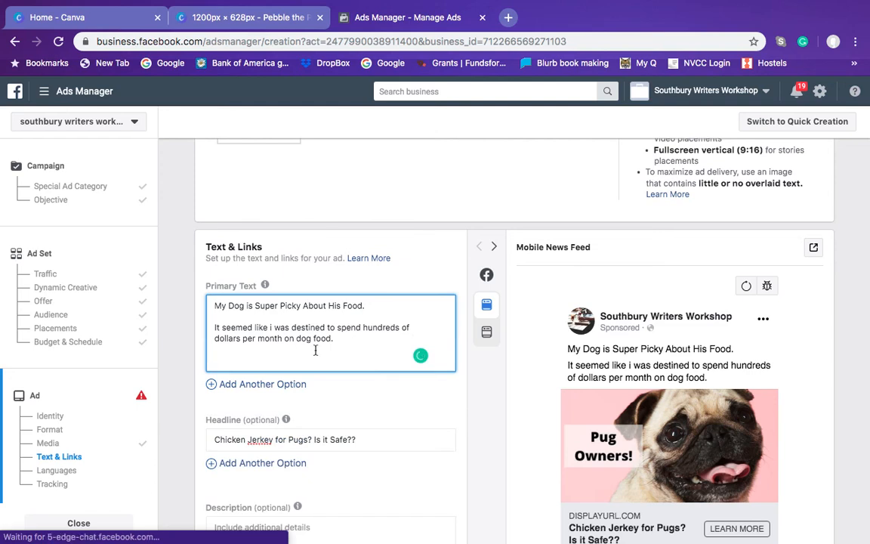
pyautogui.press('Return')
pyautogui.press('Return')
pyautogui.write('Finally,')
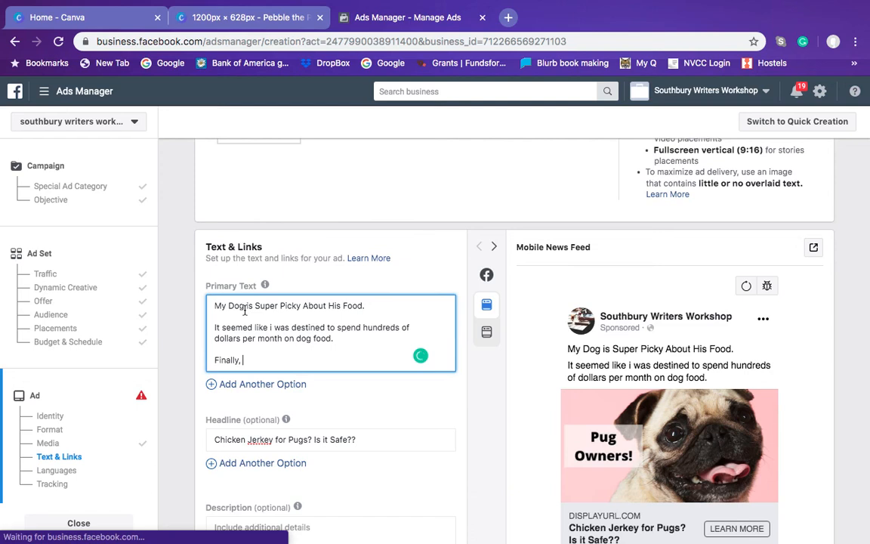
# Replace "Dog" with "Pug" in the opening sentence and capitalize the lone "i" in the second paragraph.
pyautogui.moveTo(245, 305); pyautogui.dragTo(231, 305)
pyautogui.press('BackSpace')
pyautogui.press('BackSpace')
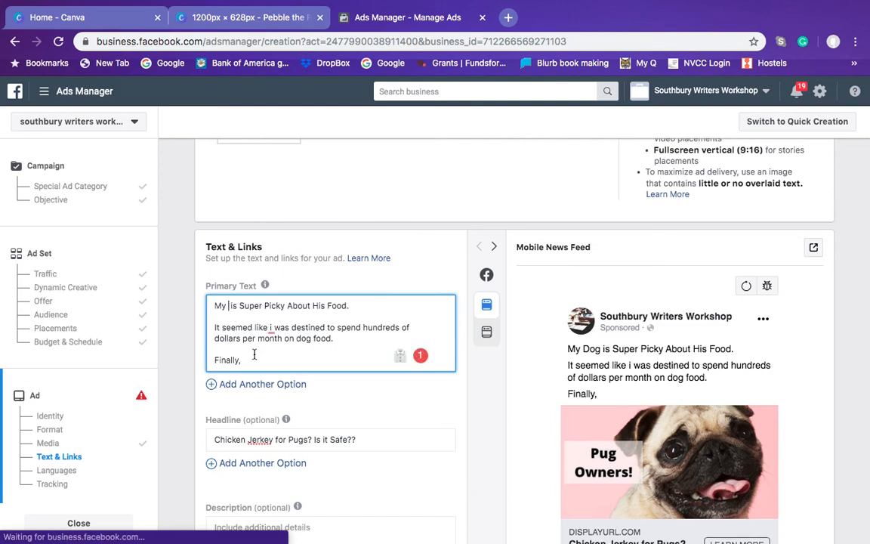
pyautogui.write('Pug')
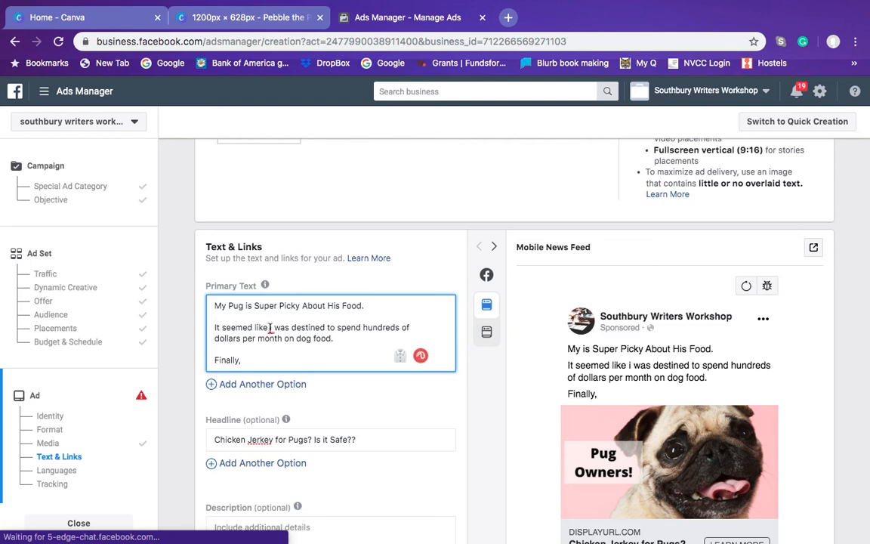
pyautogui.click(272, 327)
pyautogui.press('BackSpace')
pyautogui.write('I')
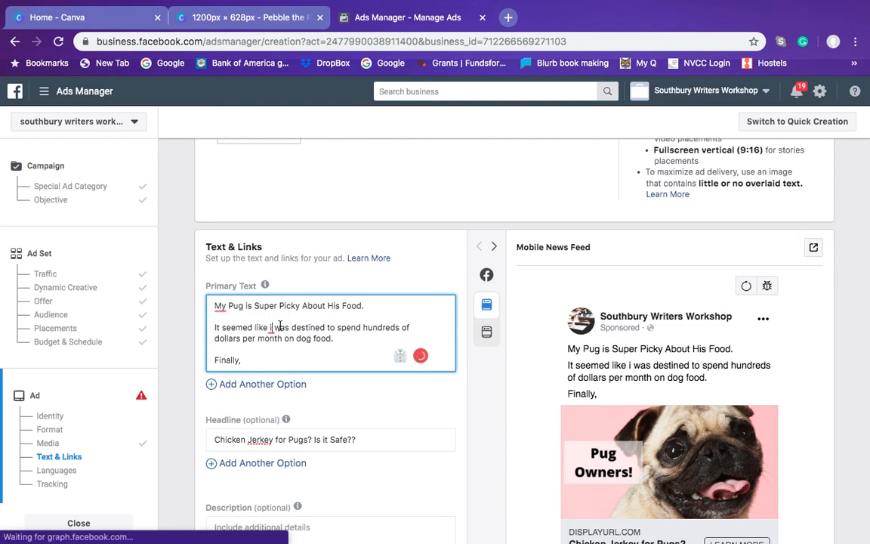
# Complete the third paragraph of the primary text as "Finally, I figured out he LOVED chicken Jerkey.".
pyautogui.click(259, 361)
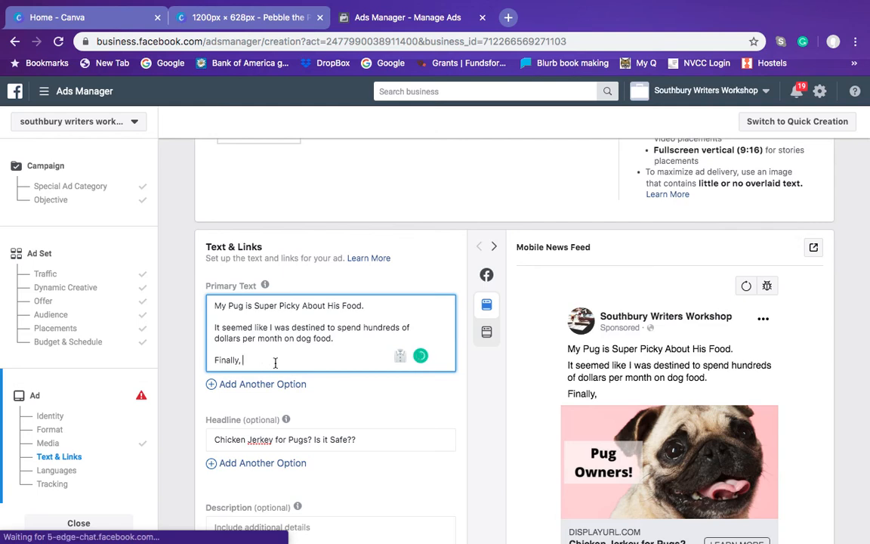
pyautogui.write('I figured out')
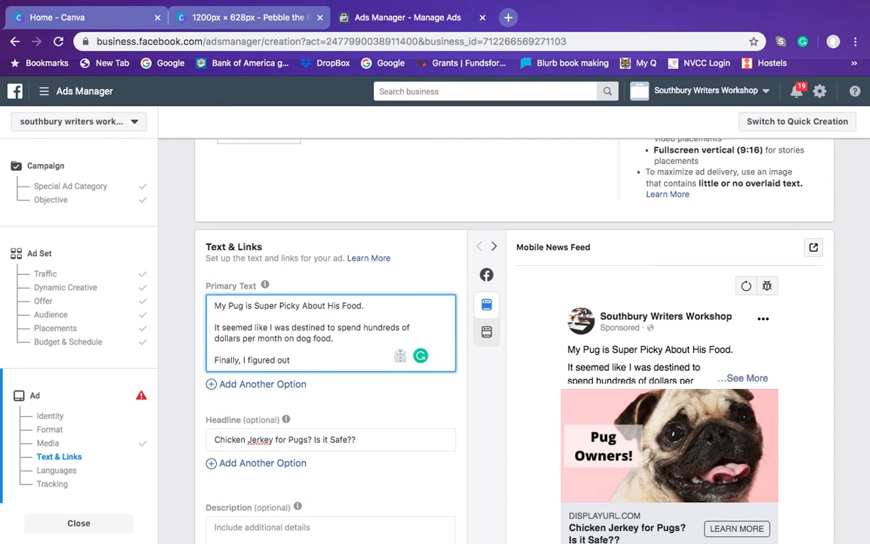
pyautogui.write(' he LOVED ch')
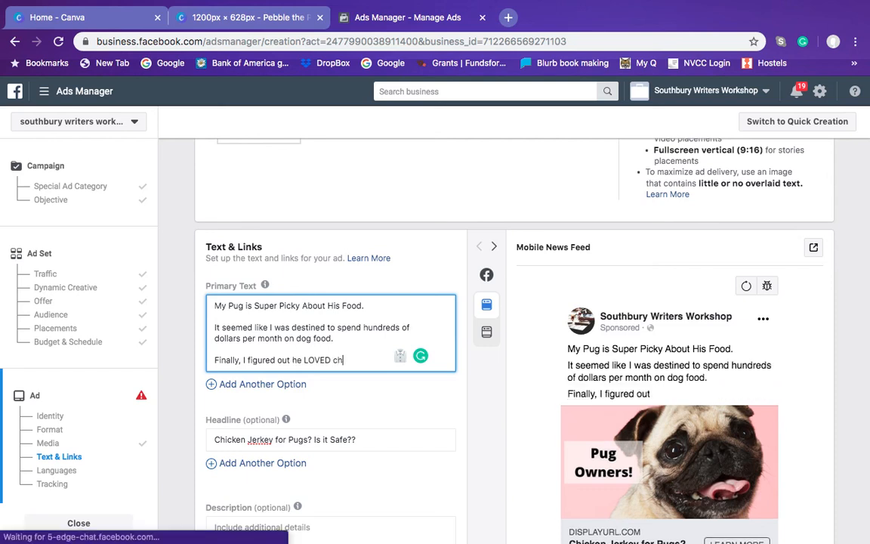
pyautogui.write('icken jerkey')
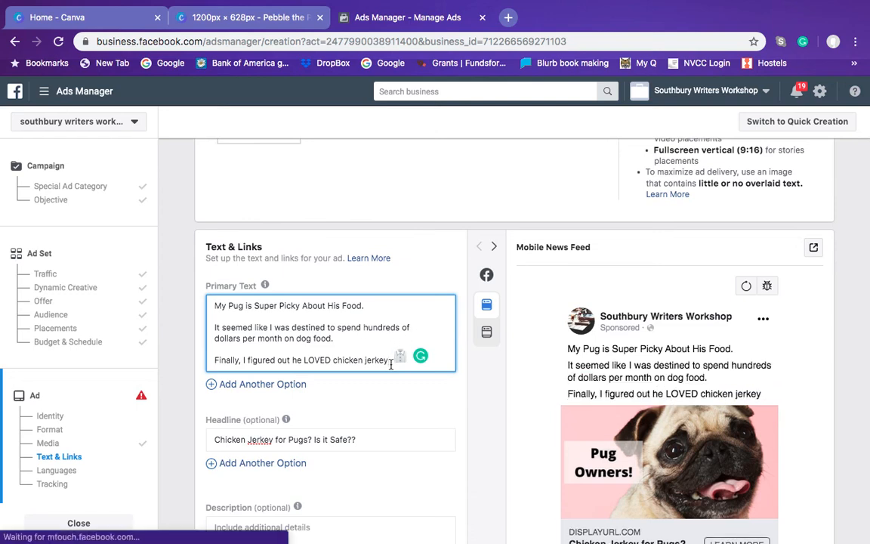
pyautogui.write('.')
pyautogui.press('Return')
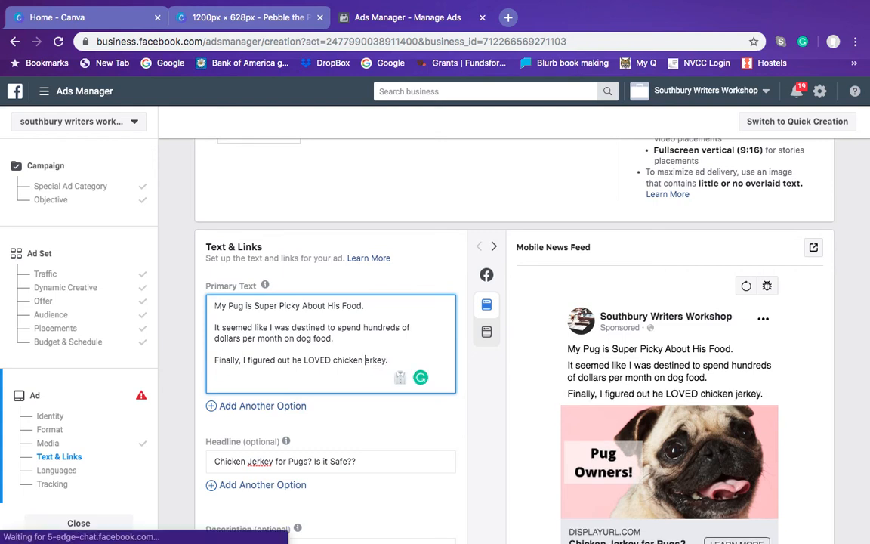
pyautogui.write('J')
# Add a fourth paragraph to the primary text: "The only issue was, it was crazy expensive!".
pyautogui.click(231, 386)
pyautogui.write('The only issue was, its cra')
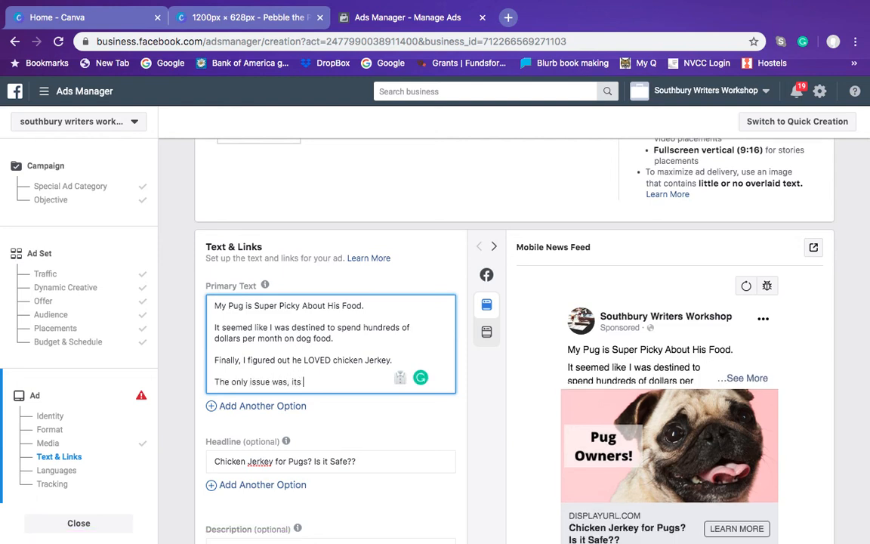
pyautogui.press('BackSpace')
pyautogui.press('BackSpace')
pyautogui.press('BackSpace')
pyautogui.press('BackSpace')
pyautogui.press('BackSpace')
pyautogui.write('was crazy expensive')
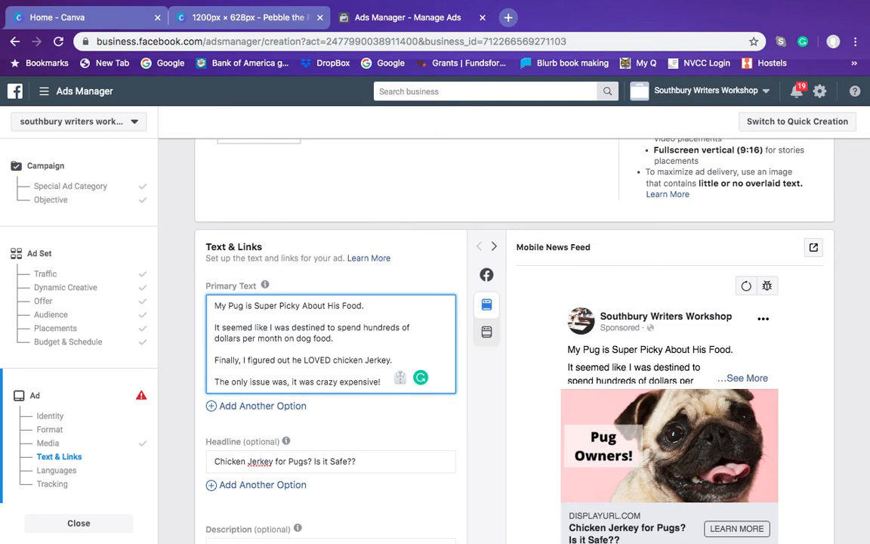
pyautogui.write('!')
# Add a fifth paragraph to the primary text: "I knew i needed to keep my best friend healthy".
pyautogui.press('Return')
pyautogui.press('Return')
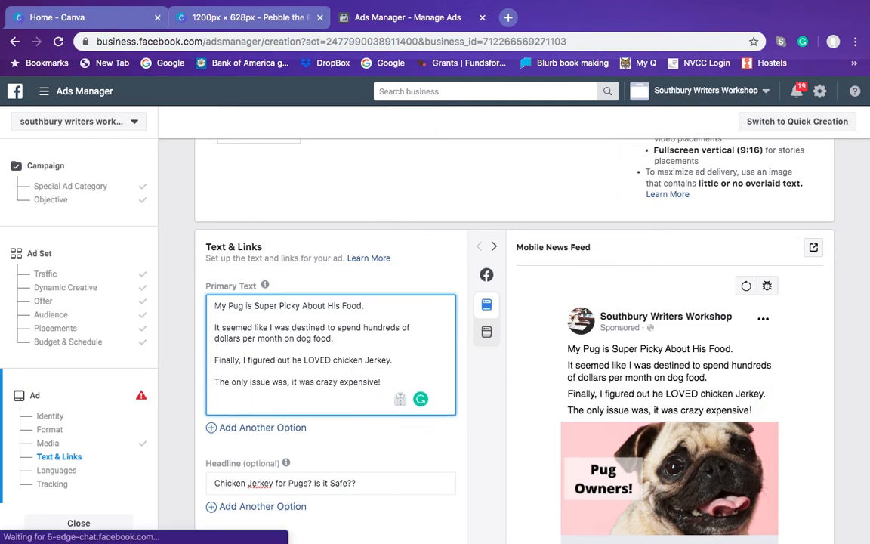
pyautogui.write('I knew i needed to keep my')
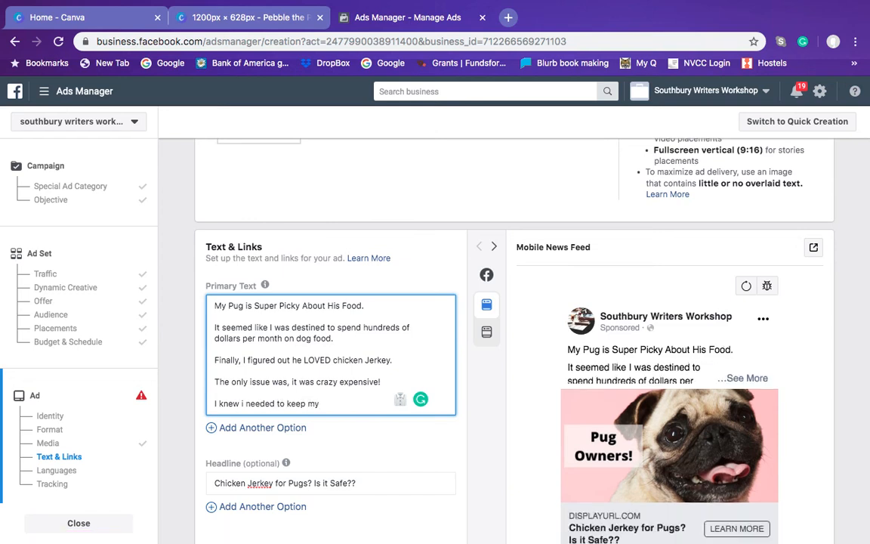
pyautogui.write('best friend healthy')
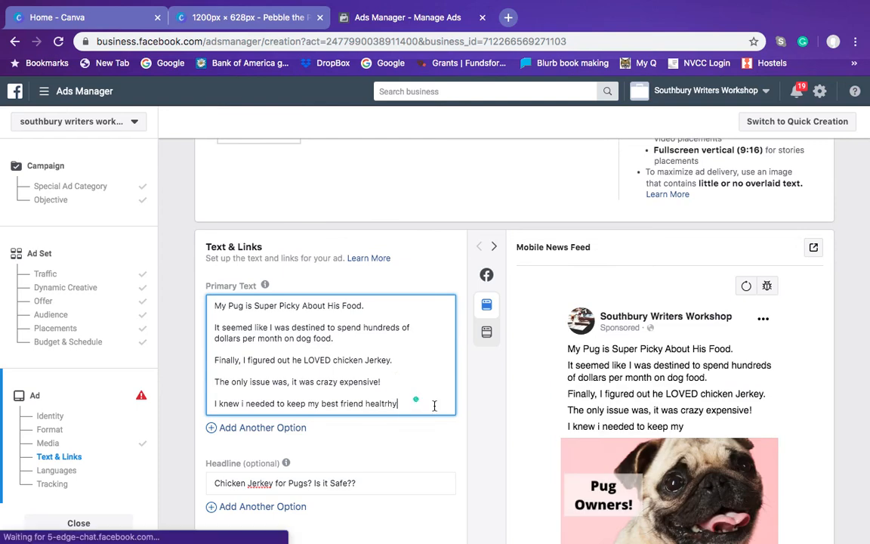
pyautogui.click(388, 403)
pyautogui.press('BackSpace')
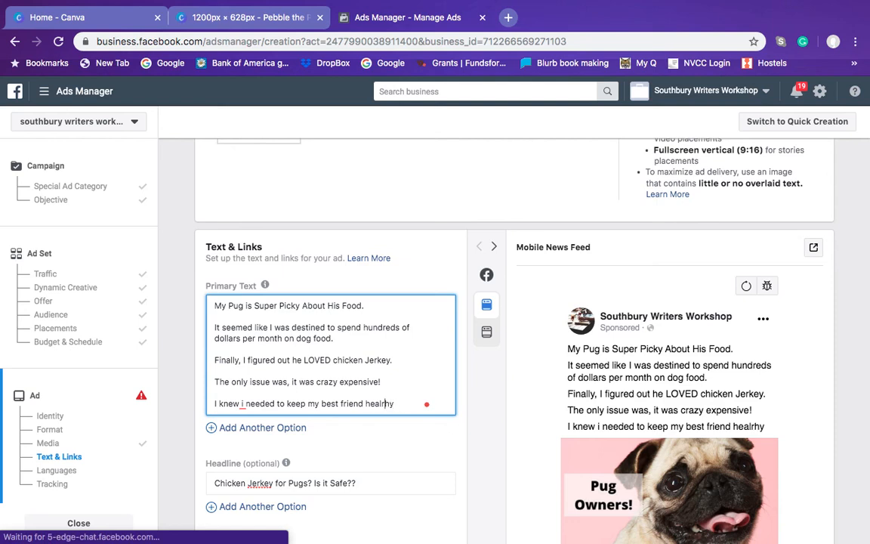
pyautogui.press('BackSpace')
pyautogui.write('t')
pyautogui.click(401, 404)
pyautogui.press('Return')
pyautogui.press('Return')
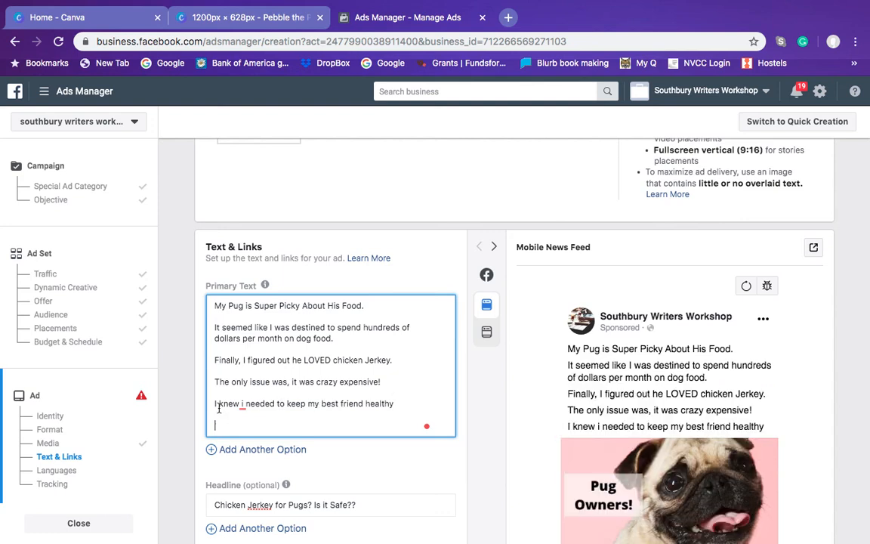
# Extend the fifth paragraph after "healthy" with ", but couldnt afford all of this jerkey to mix with his dry food.".
pyautogui.click(402, 406)
pyautogui.write(', but c')
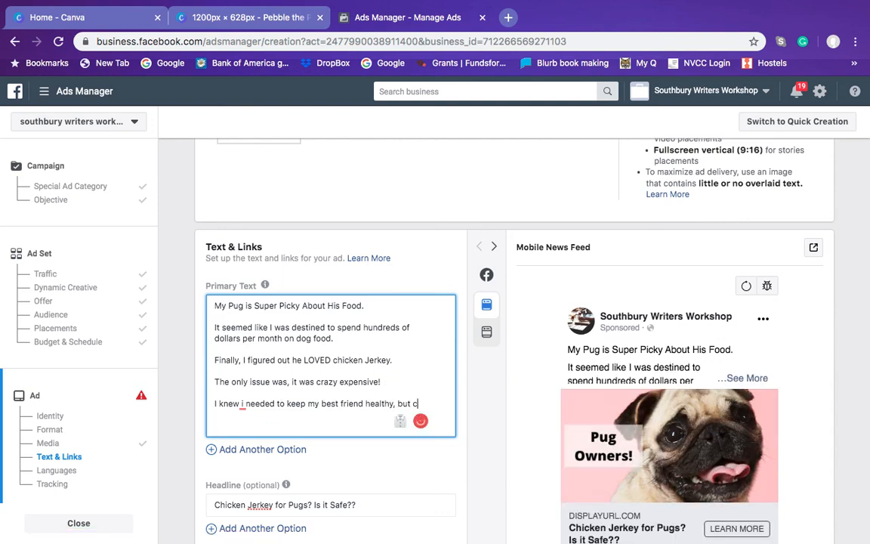
pyautogui.write('ouldnt affor')
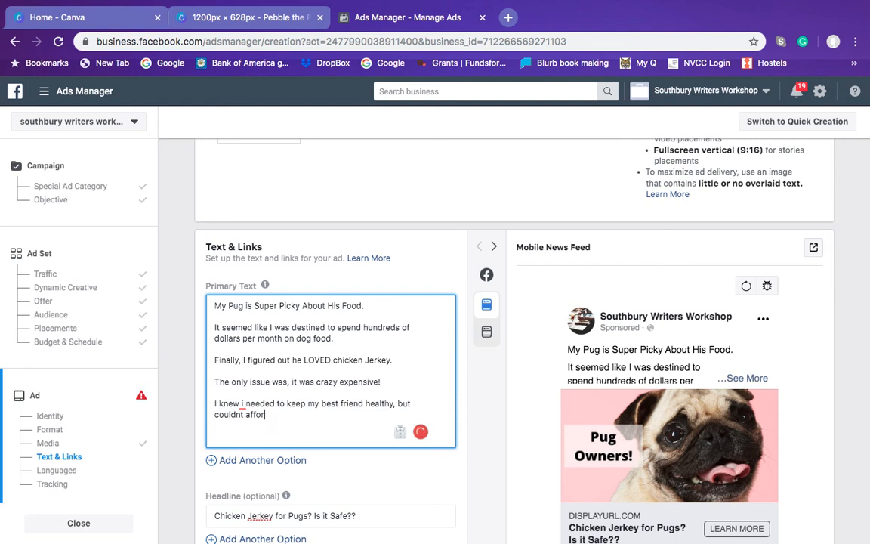
pyautogui.write('d all of this jerkey to ')
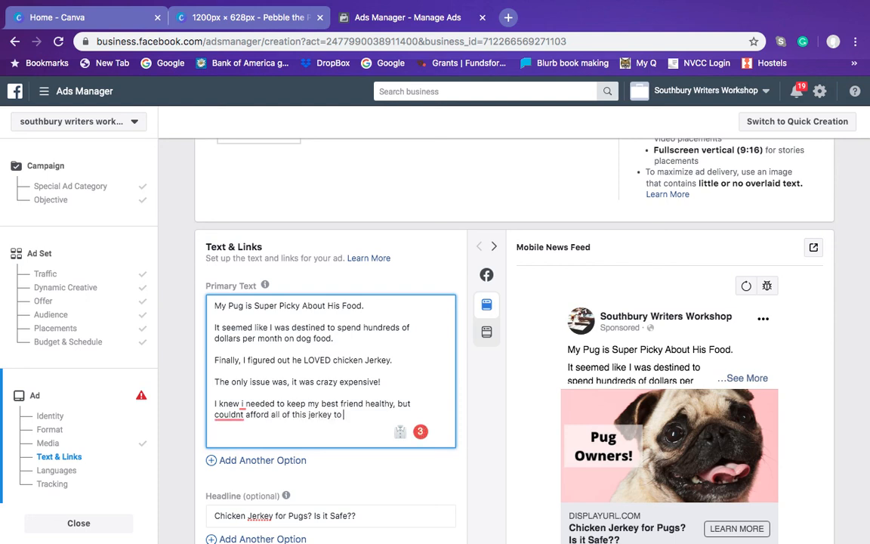
pyautogui.write('mix with his dry food')
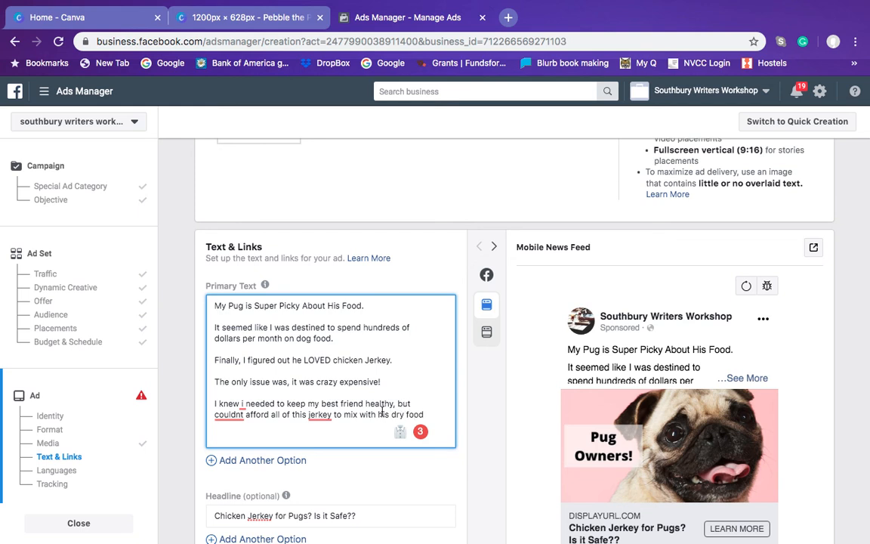
pyautogui.write('.')
# Start a sixth paragraph of the primary text with "thats why i created,".
pyautogui.press('Return')
pyautogui.press('Return')
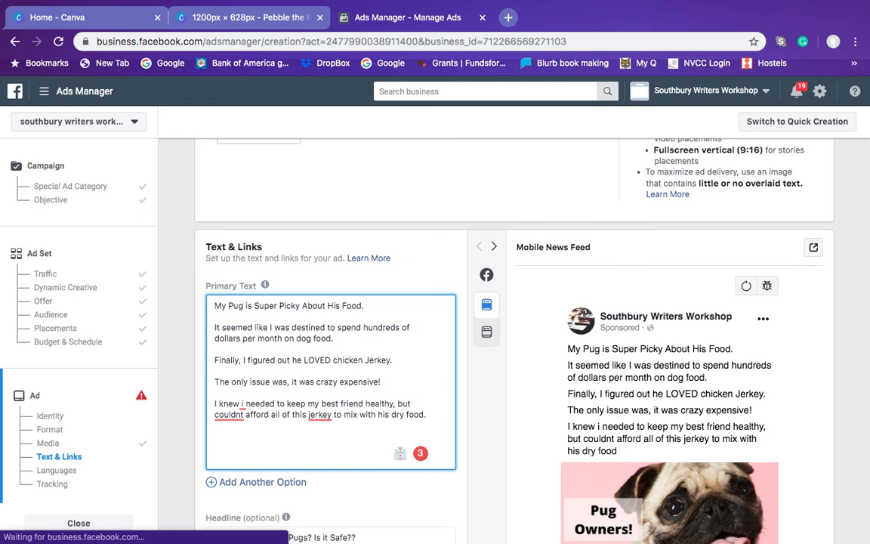
pyautogui.write('thats why i created,')
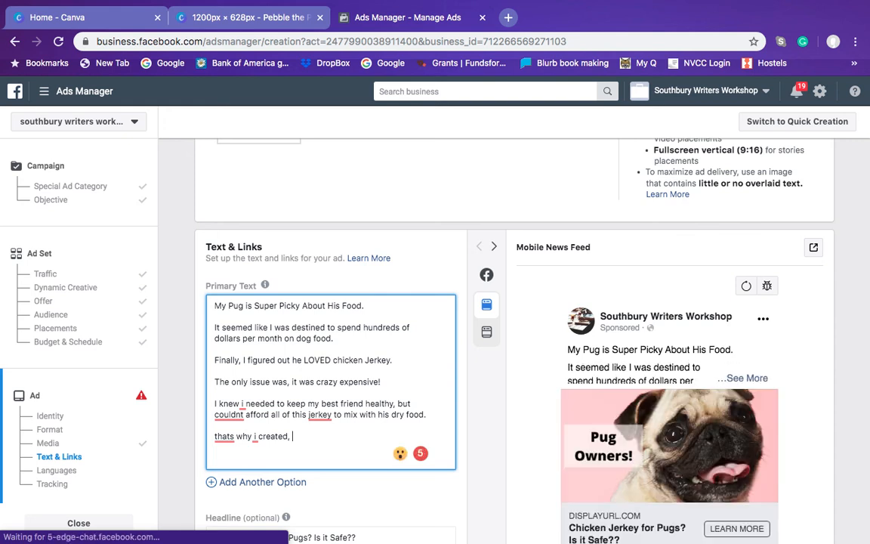
pyautogui.write('erkey')
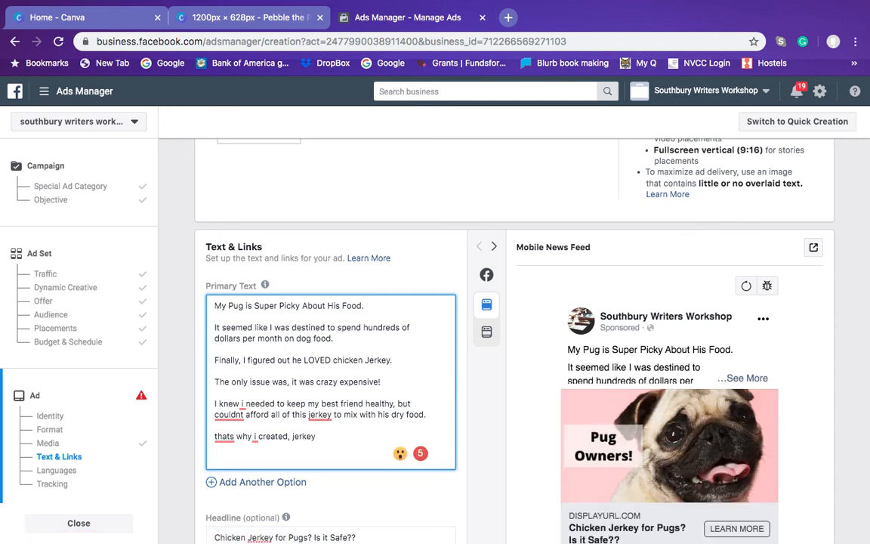
pyautogui.press('BackSpace')
pyautogui.press('BackSpace')
pyautogui.press('BackSpace')
pyautogui.press('BackSpace')
pyautogui.press('BackSpace')
pyautogui.press('BackSpace')
pyautogui.press('BackSpace')
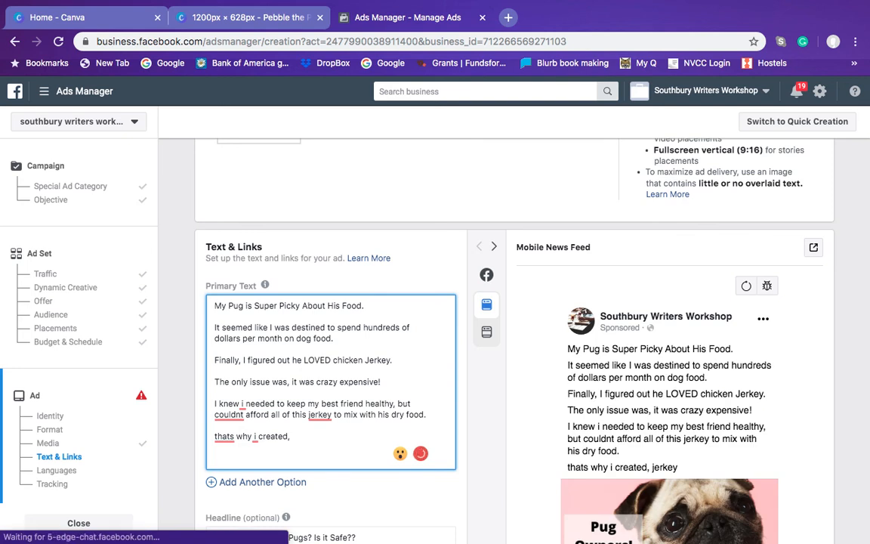
pyautogui.write('jerkey')
pyautogui.press('BackSpace')
pyautogui.press('BackSpace')
pyautogui.press('BackSpace')
pyautogui.press('BackSpace')
pyautogui.press('BackSpace')
# Continue the sixth paragraph of the primary text with "this jerkey specially formunated for pugs.".
pyautogui.write('this jerkey s')
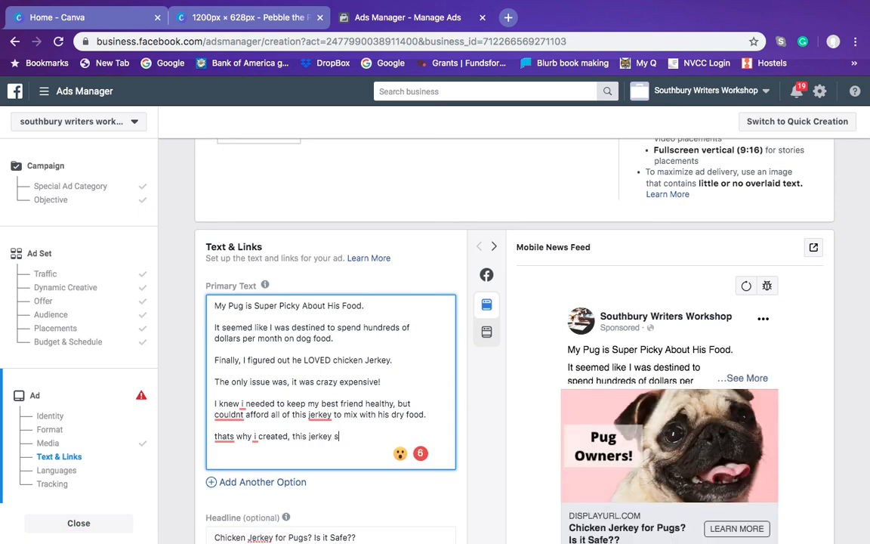
pyautogui.write('pecially formunated')
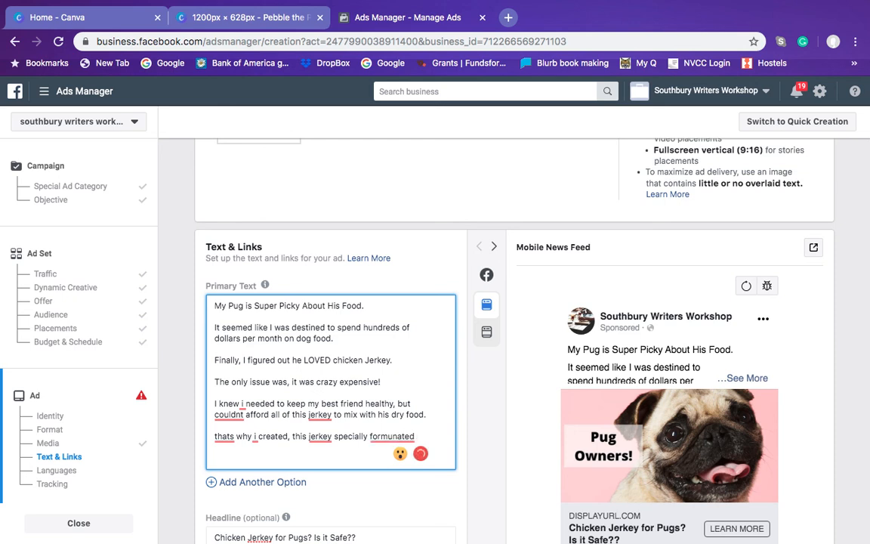
pyautogui.write('for pugs.')
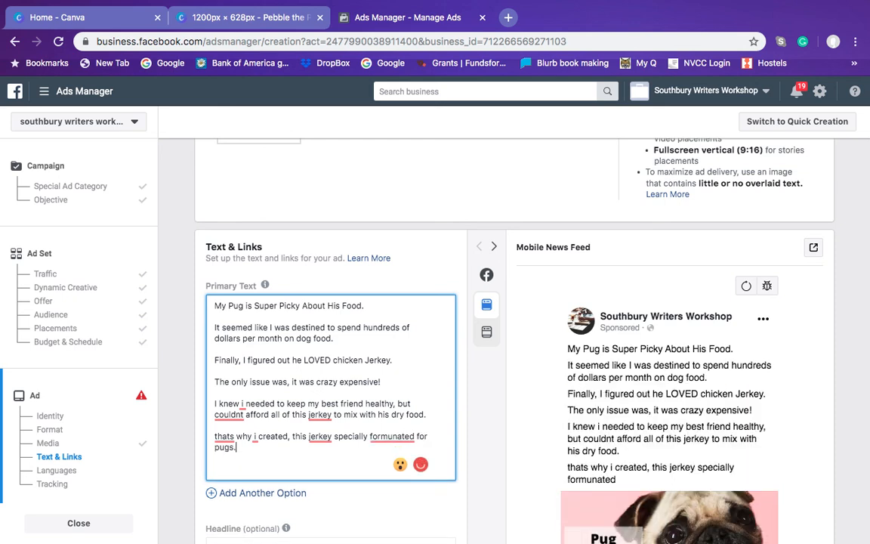
# Add a seventh paragraph to the primary text: "My dog loves it, and so does my bank account!".
pyautogui.press('Return')
pyautogui.press('Return')
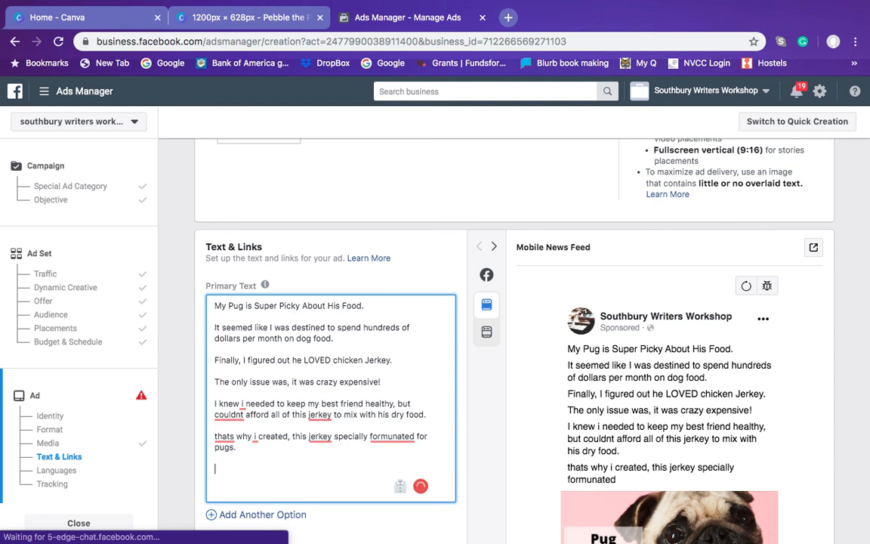
pyautogui.write('My dog lov')
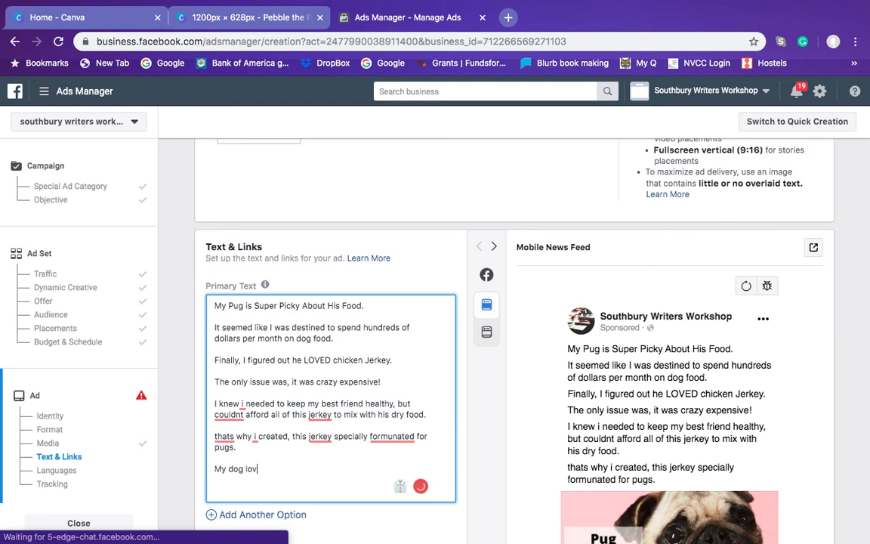
pyautogui.write('es it, and so does my ba')
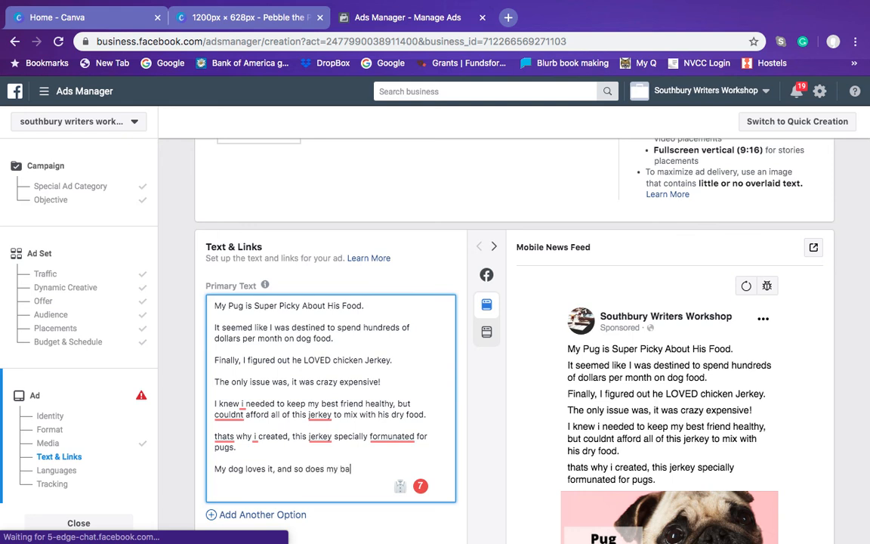
pyautogui.write('nk account/1')
pyautogui.press('BackSpace')
pyautogui.press('BackSpace')
pyautogui.write('!')
# Add the list introduction "Every bag comes with:" as a new paragraph of the primary text, followed by a blank line.
pyautogui.press('Return')
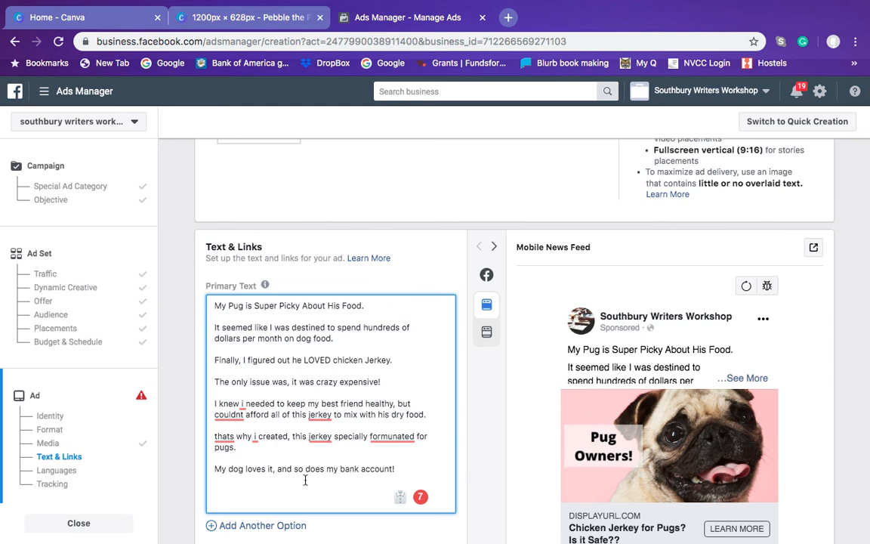
pyautogui.press('Return')
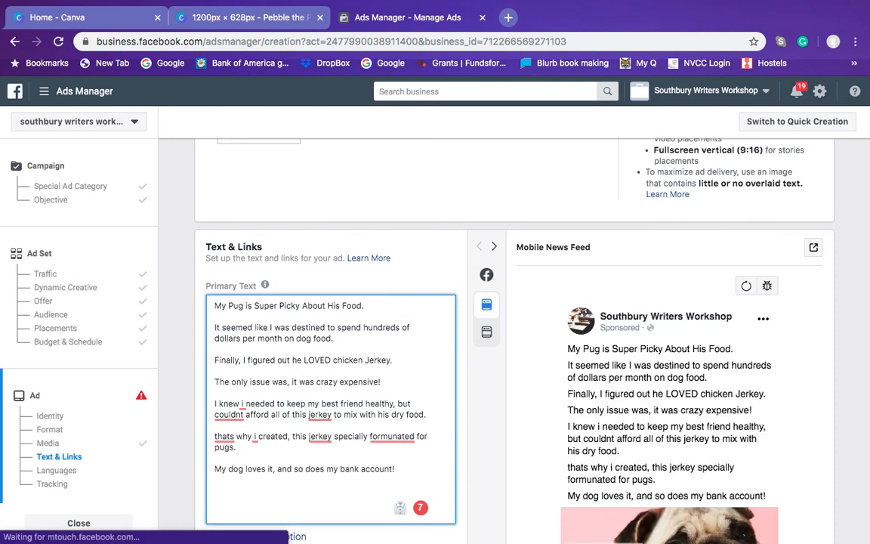
pyautogui.write('Every ba')
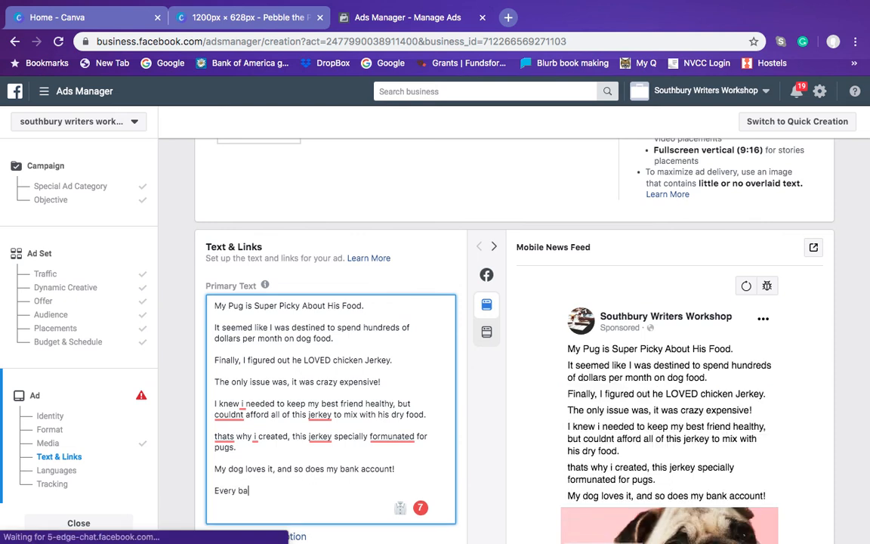
pyautogui.write('g comes with:')
pyautogui.press('Return')
pyautogui.press('Return')
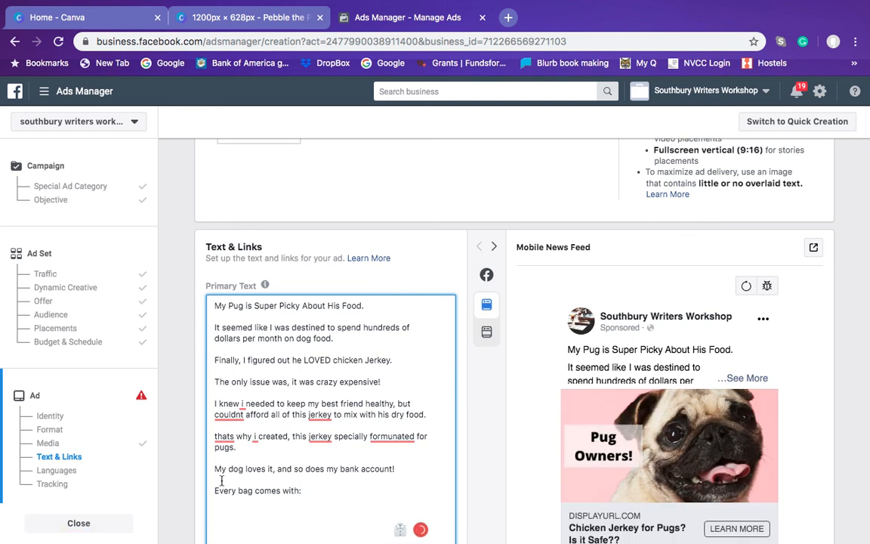
# Add the line "6 oz of jerkey: to keep him full, and healthy," below "Every bag comes with:".
pyautogui.scroll(-1, 229, 531)
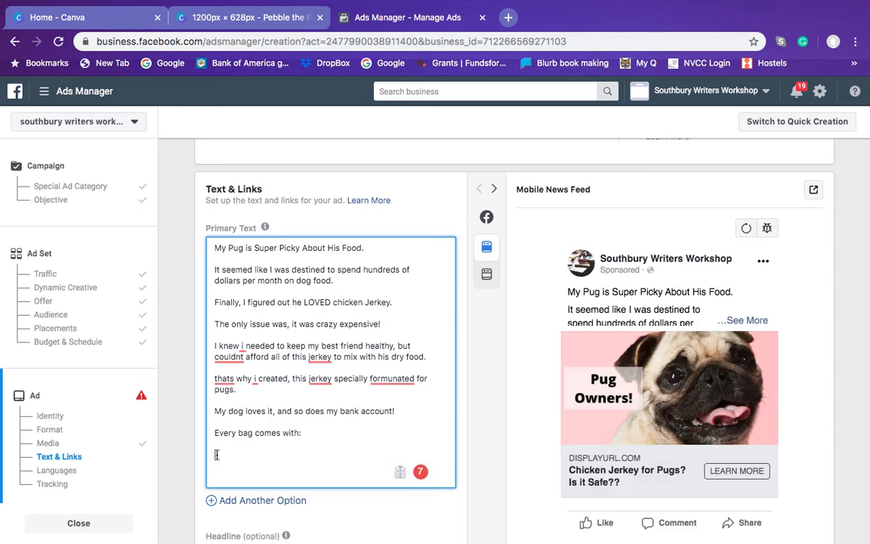
pyautogui.write('6 oz of jerkey,')
pyautogui.press('BackSpace')
pyautogui.press('BackSpace')
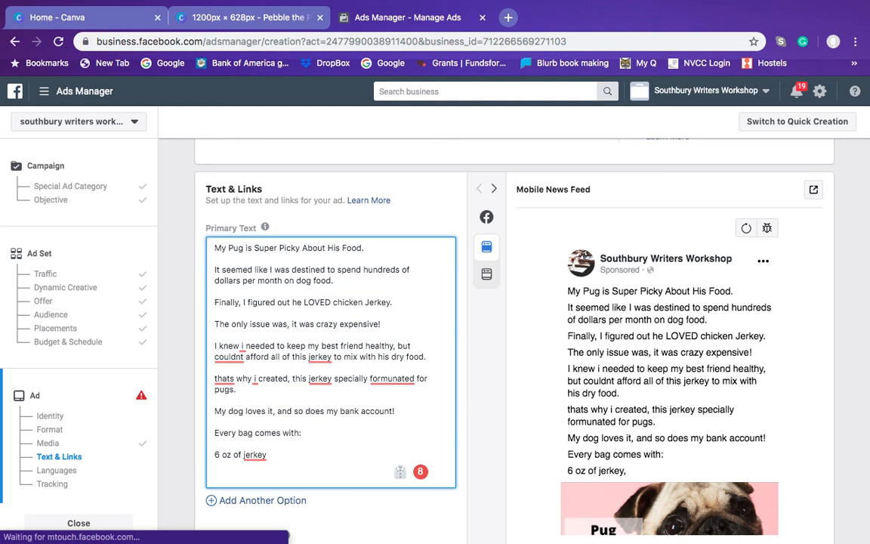
pyautogui.write(':')
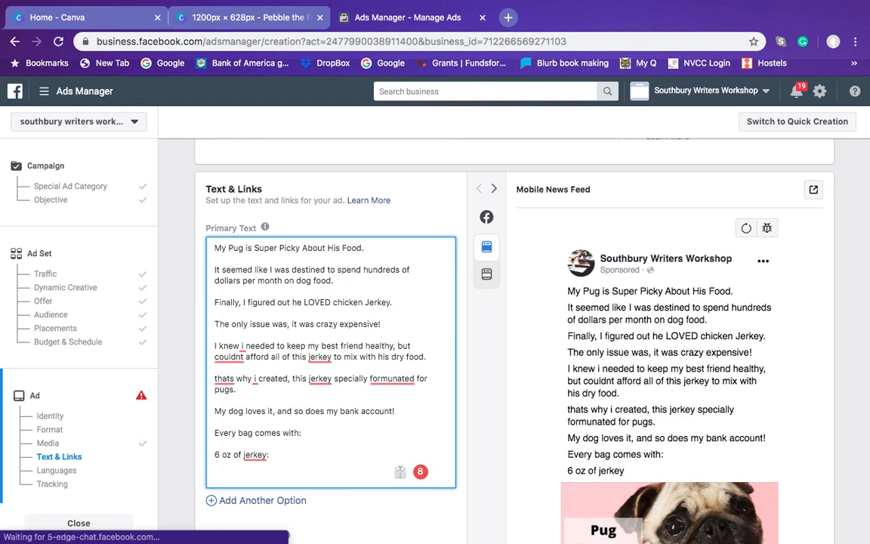
pyautogui.write(' to keep him,')
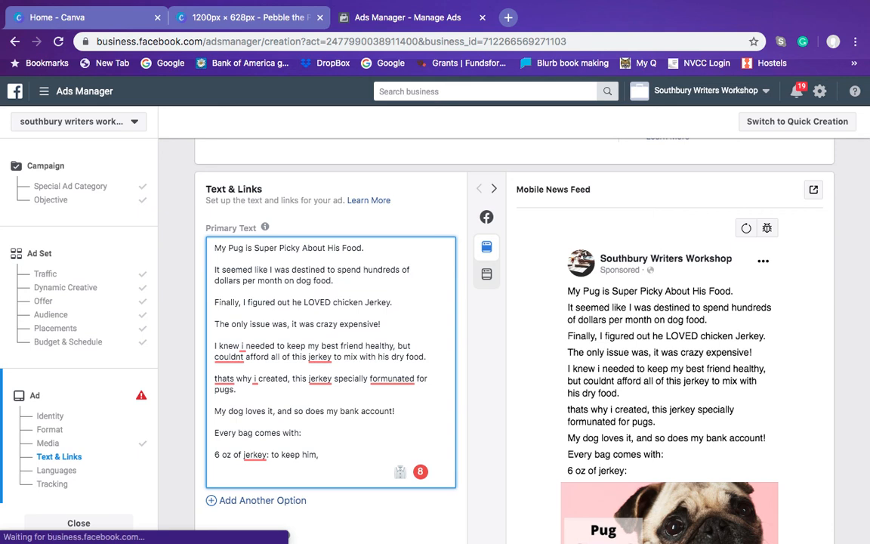
pyautogui.write(' and')
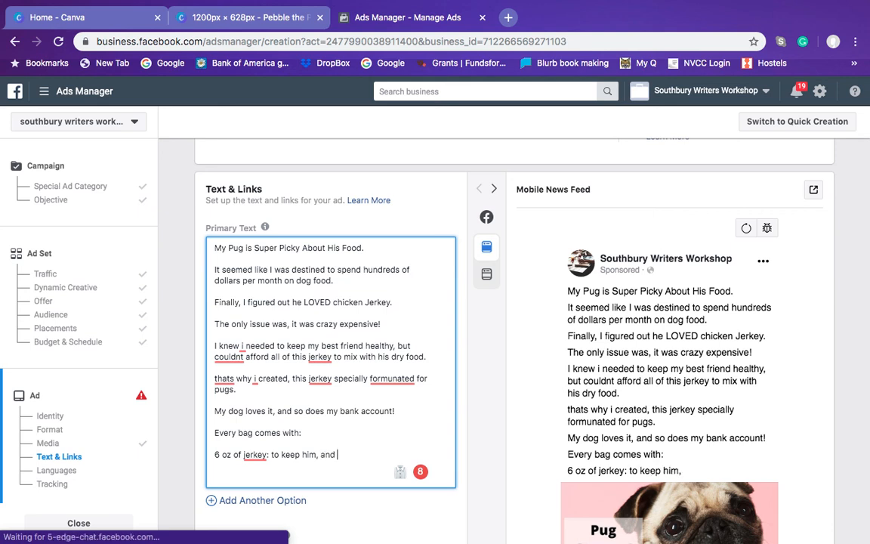
pyautogui.write(' healthy')
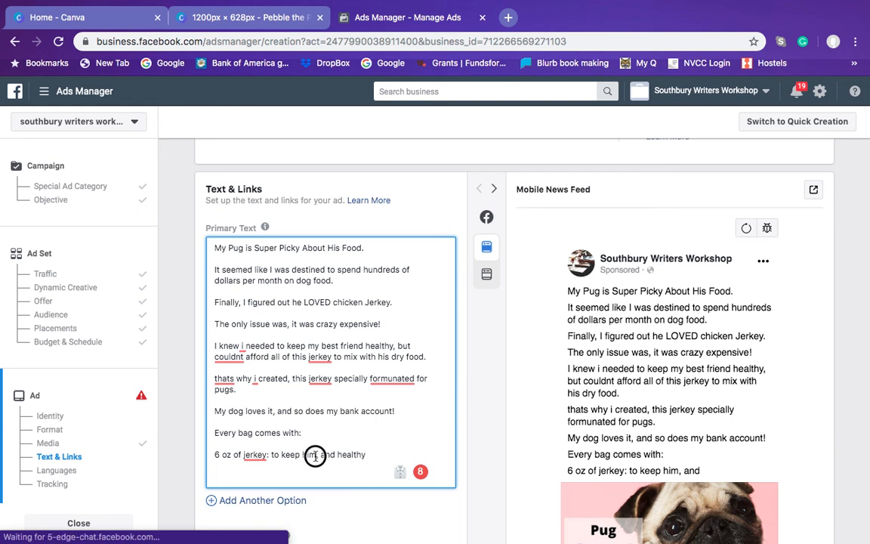
pyautogui.write(' full')
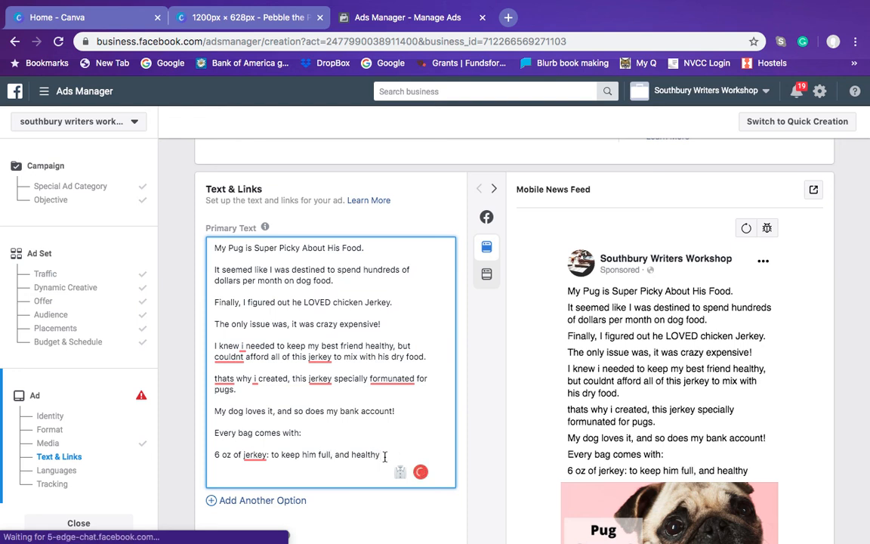
pyautogui.write(',')
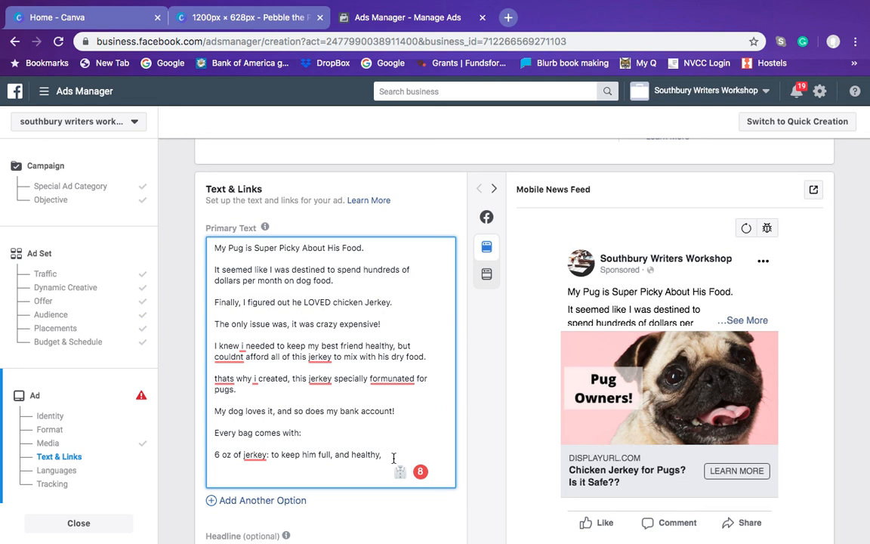
# Extend the 6 oz line with "so i can have peace of mind knowing my good boy will live longer".
pyautogui.write('so i can have peace o')
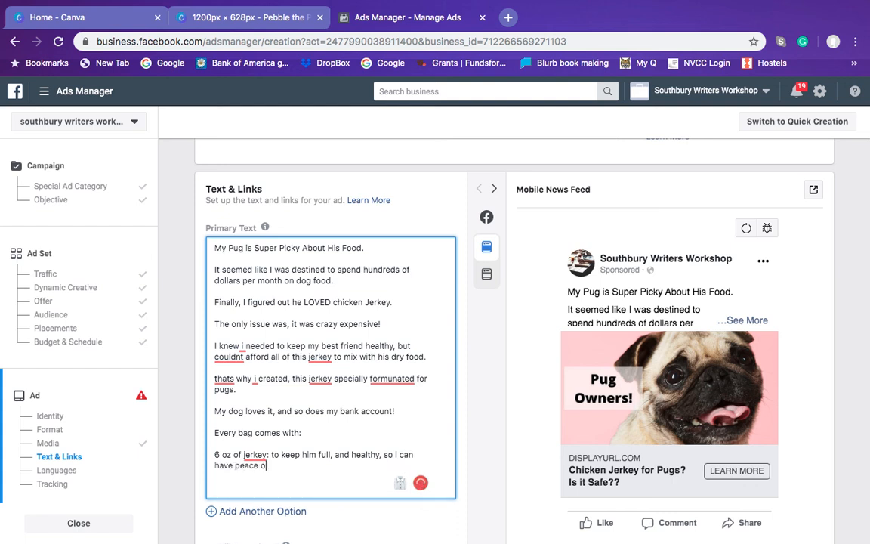
pyautogui.write('f mind knowing m')
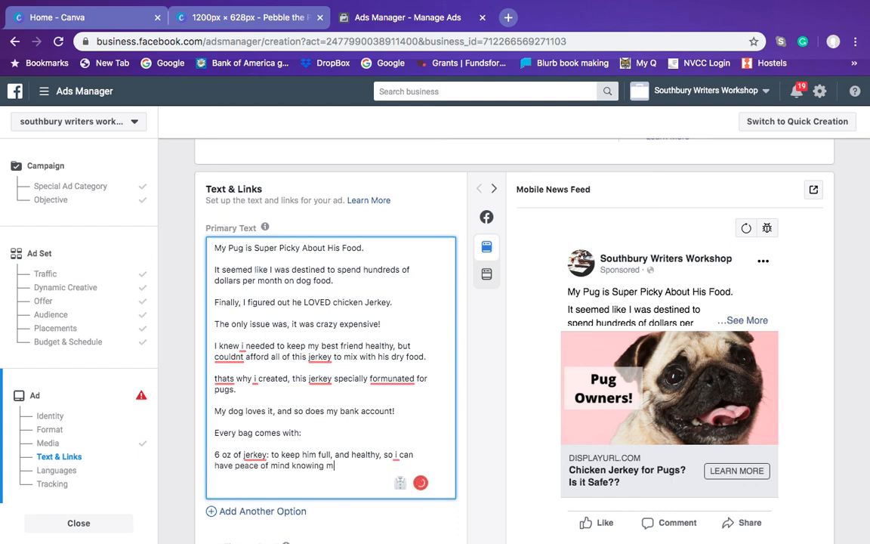
pyautogui.write('y good boy will live longer')
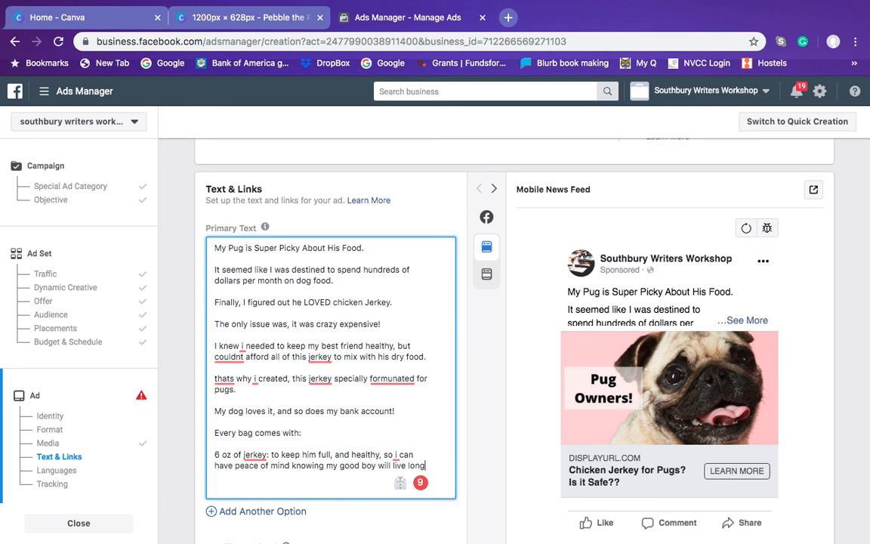
# Try to open the Emojipedia website in a new browser tab, and return to the ad without it.
pyautogui.click(215, 454)
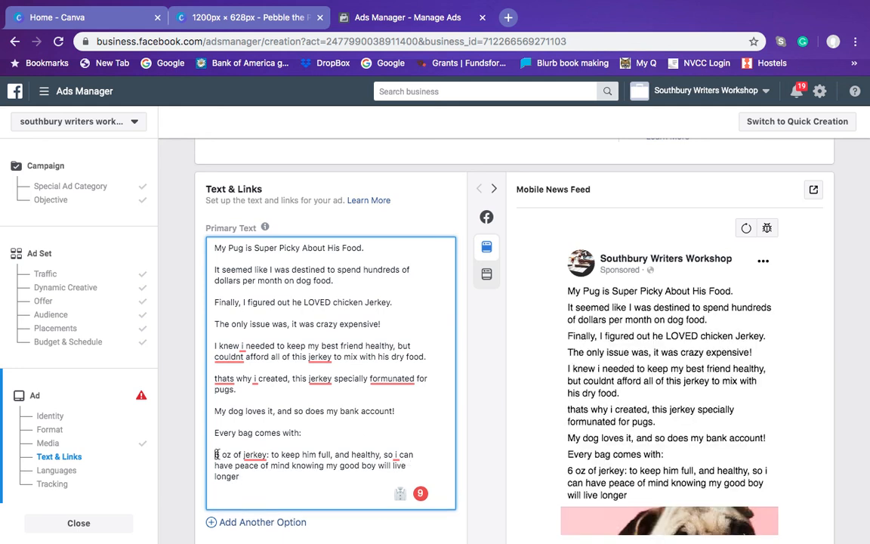
pyautogui.click(507, 18)
pyautogui.write('omej')
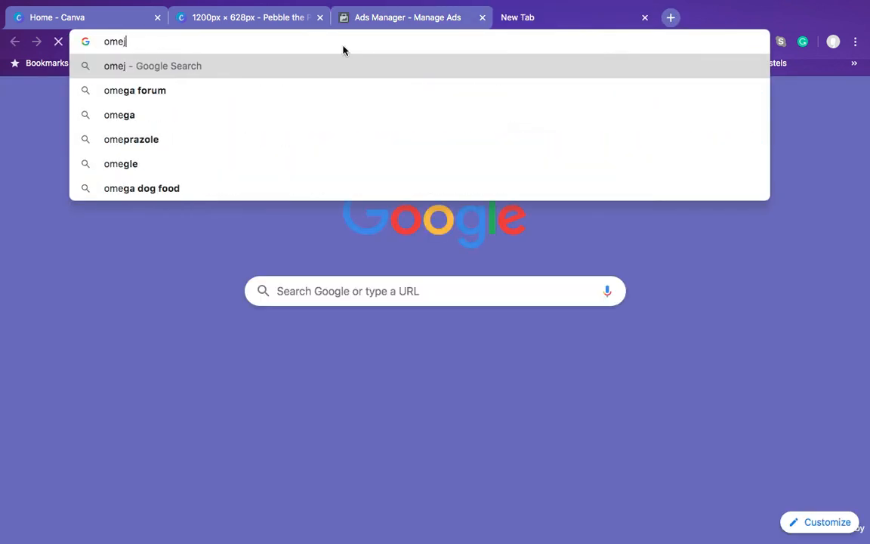
pyautogui.press('Escape')
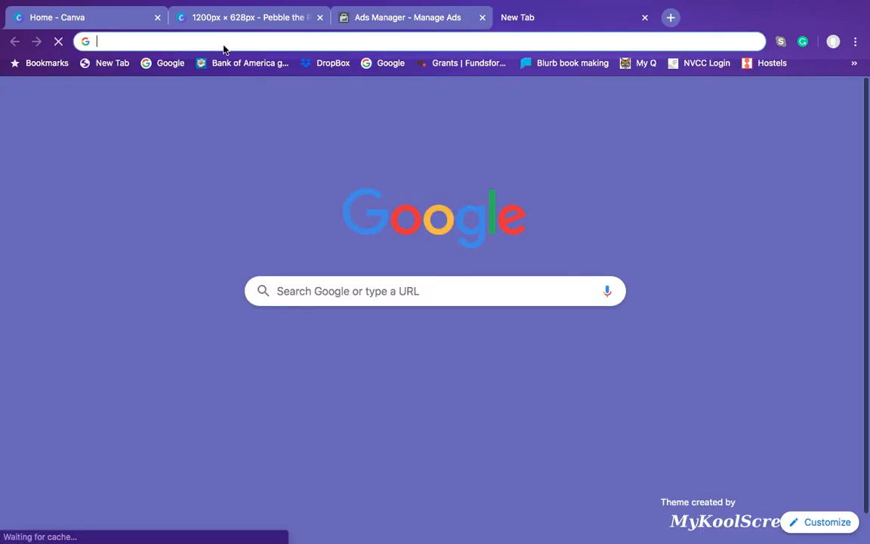
pyautogui.write('empoj')
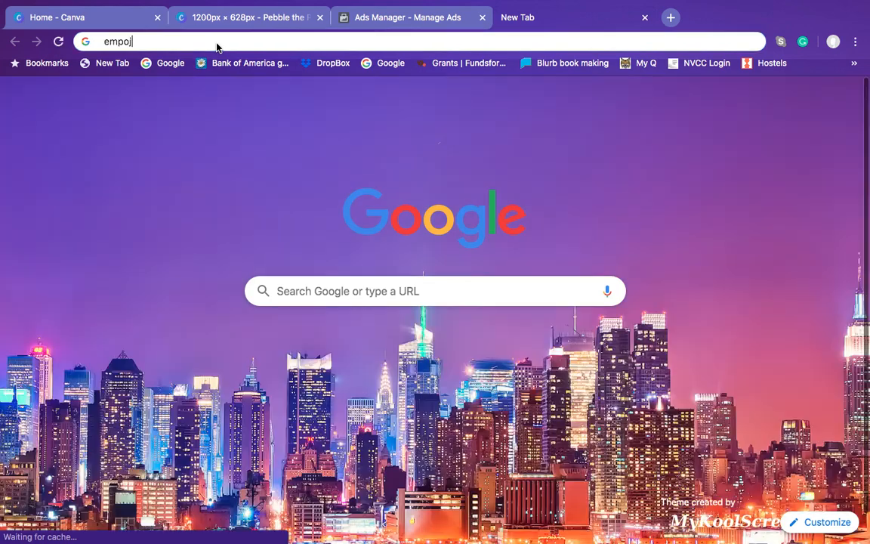
pyautogui.click(139, 117)
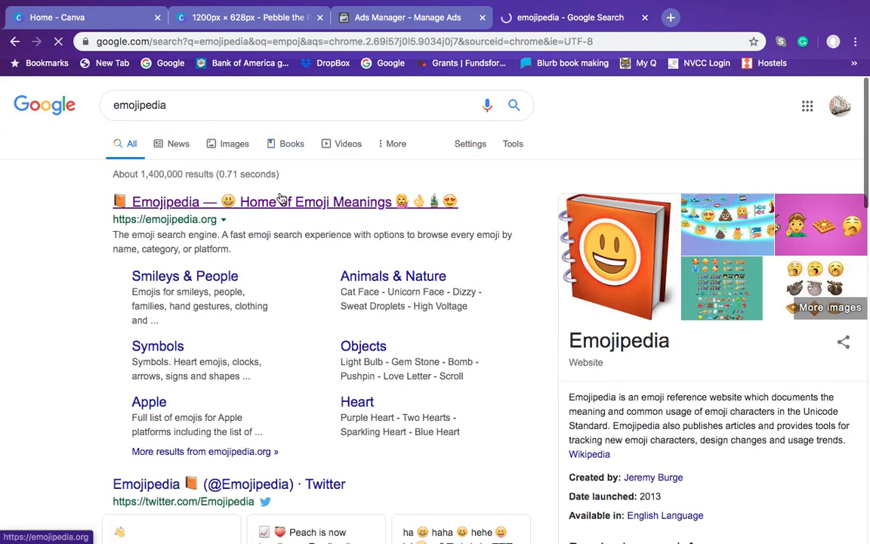
pyautogui.click(423, 196)
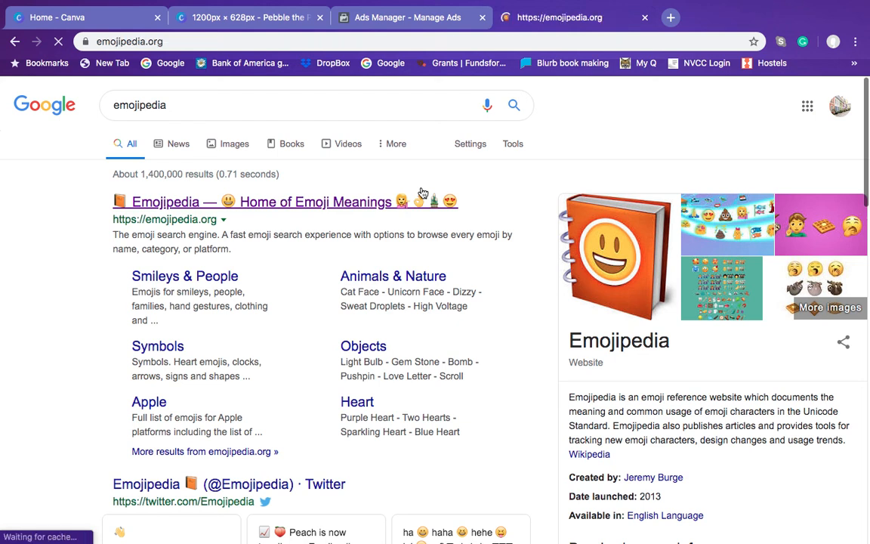
pyautogui.click(365, 9)
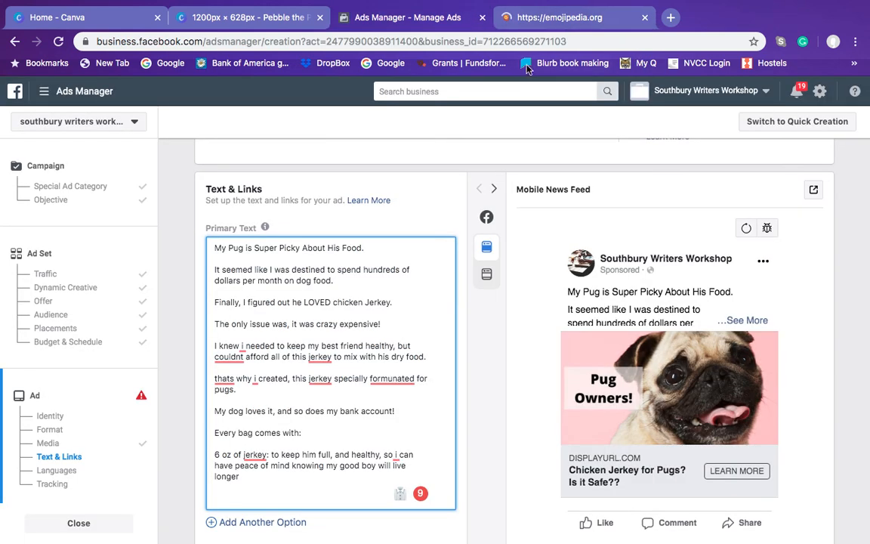
pyautogui.click(645, 16)
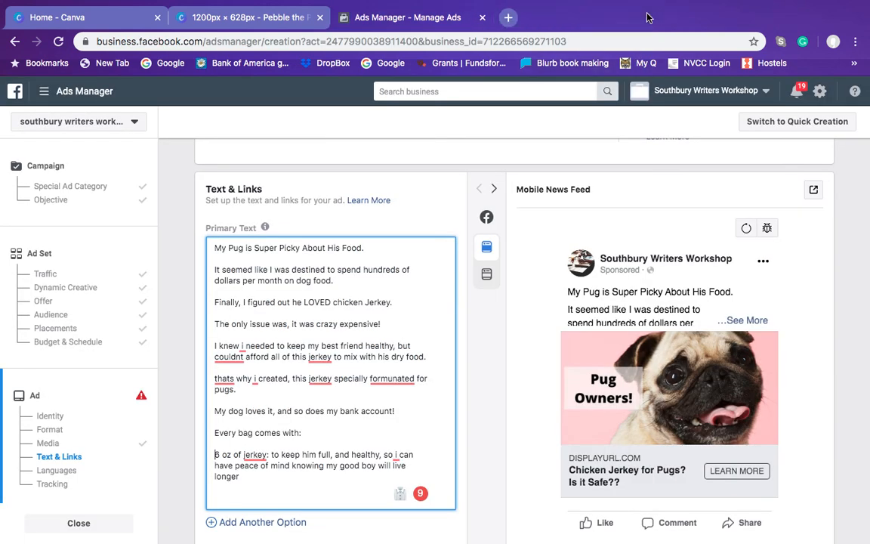
# Put a dash before the 6 oz line and add a second list item below it: "-measuring spoon".
pyautogui.click(214, 455)
pyautogui.write('-')
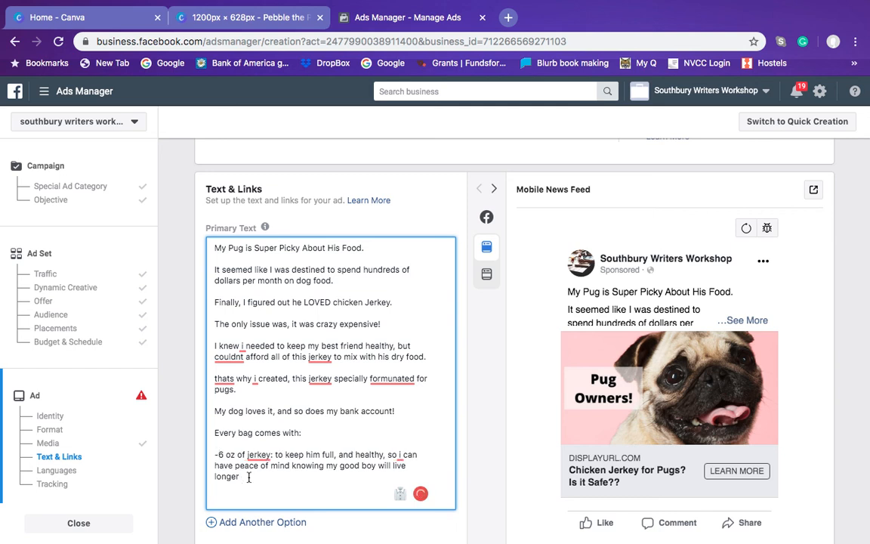
pyautogui.click(248, 477)
pyautogui.moveTo(258, 455)
pyautogui.press('Return')
pyautogui.write('-')
pyautogui.write('measuring')
pyautogui.write('spoon')
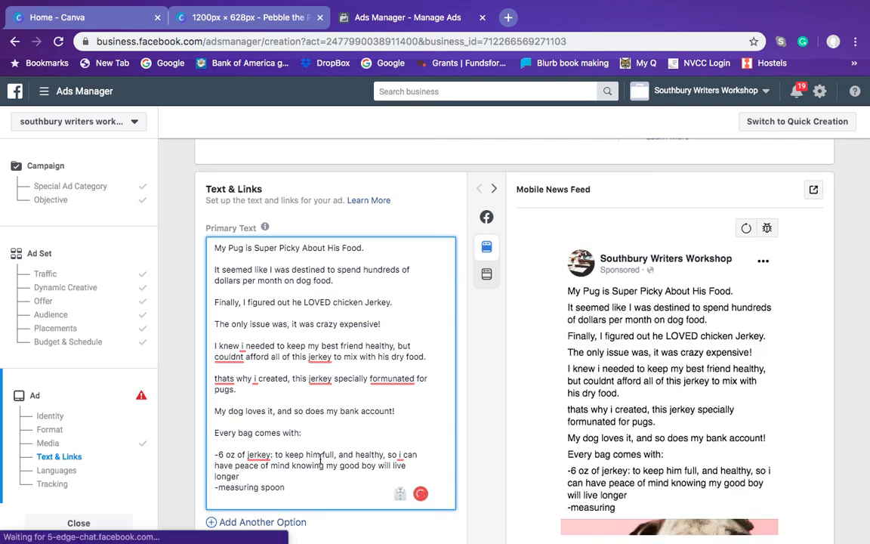
# Remove the colon after "jerkey" in the 6 oz list item.
pyautogui.click(274, 456)
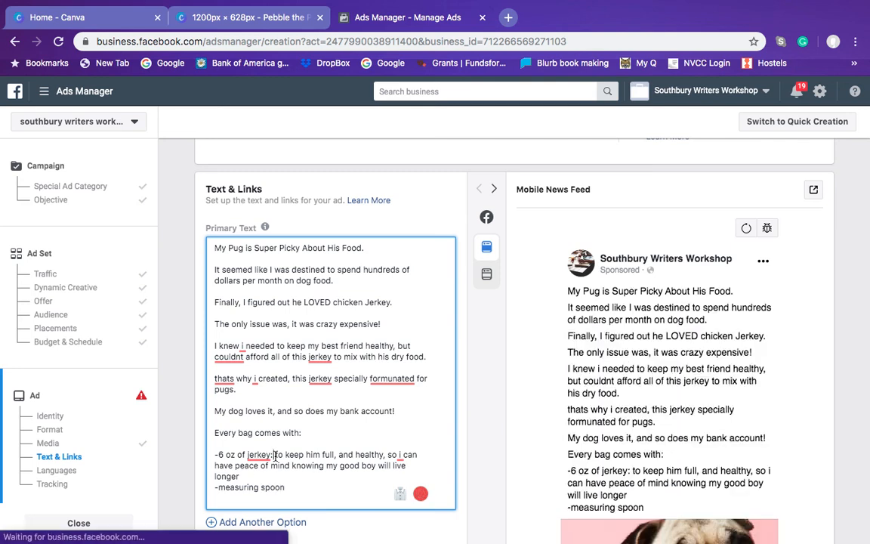
pyautogui.press('BackSpace')
pyautogui.write(',')
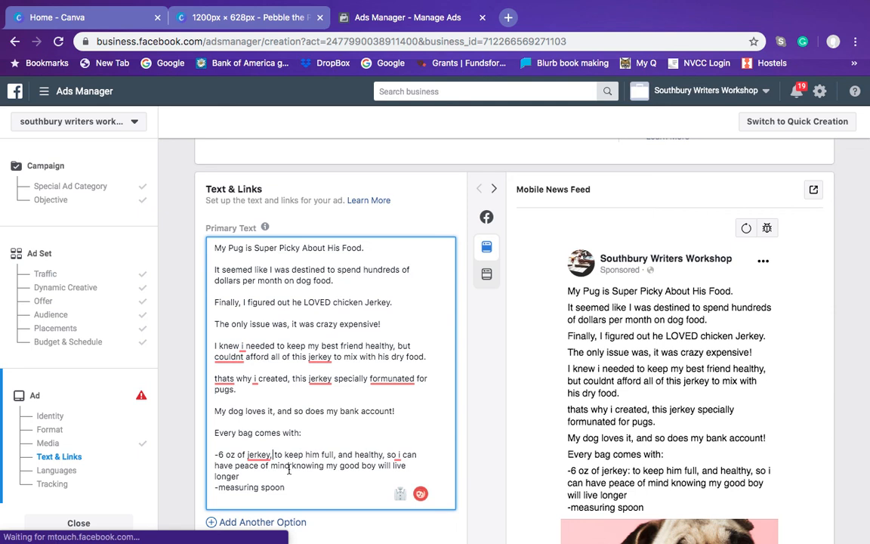
pyautogui.press('BackSpace')
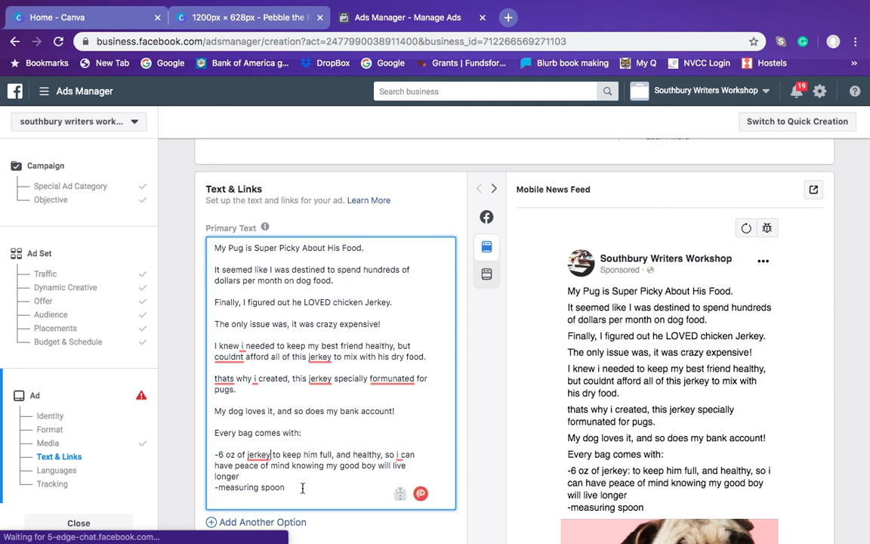
# Extend the measuring spoon list item with "to accuratley feed him, so he doesnt gain wait".
pyautogui.click(303, 489)
pyautogui.write('v')
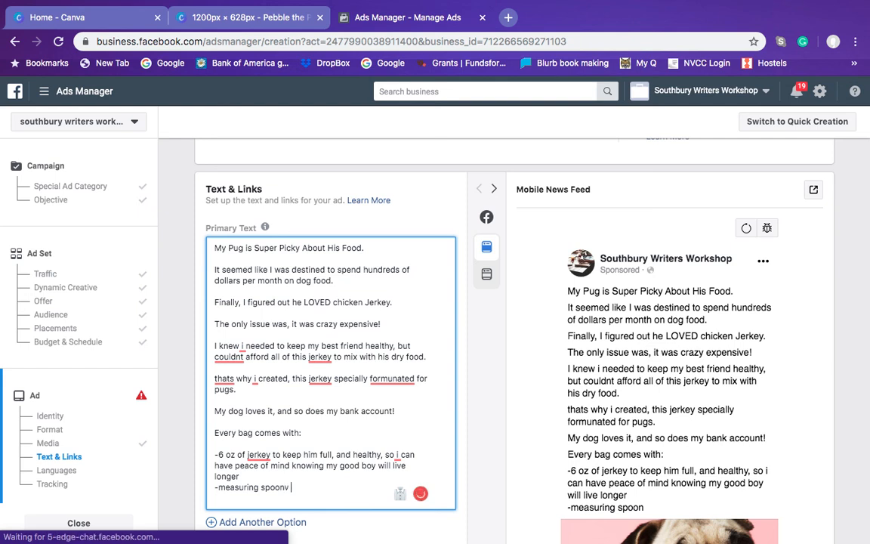
pyautogui.press('BackSpace')
pyautogui.press('BackSpace')
pyautogui.write('to')
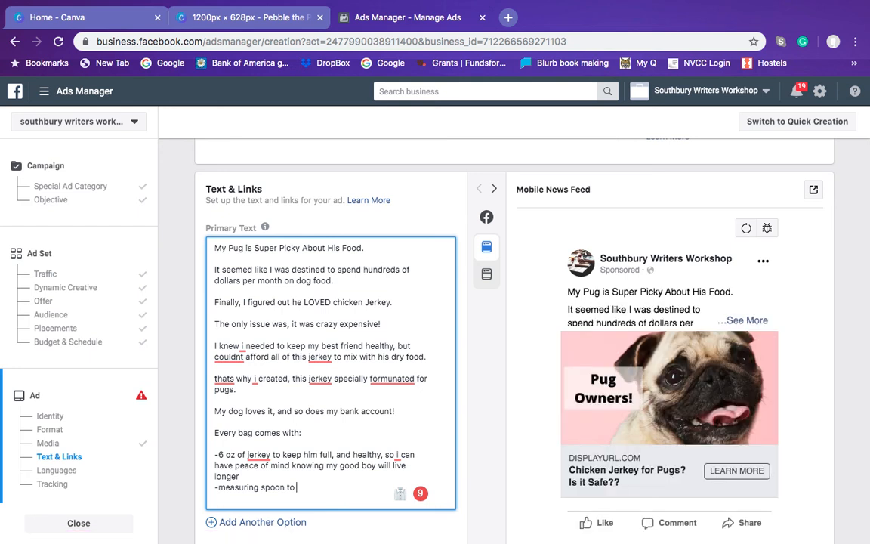
pyautogui.write('accuratley feed him, ')
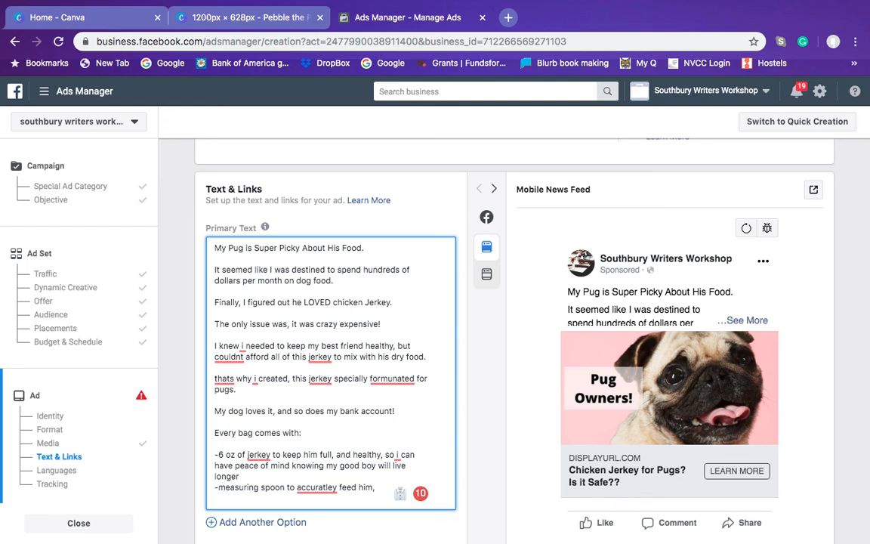
pyautogui.write('so he doesnt gain wait')
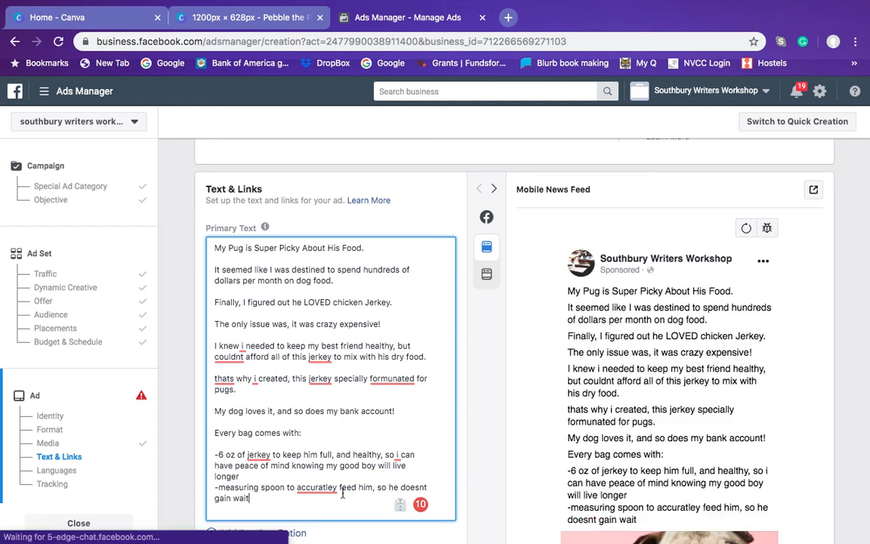
# Replace "wait" with "weight" in the measuring spoon list item and end the item with a period.
pyautogui.write(', and')
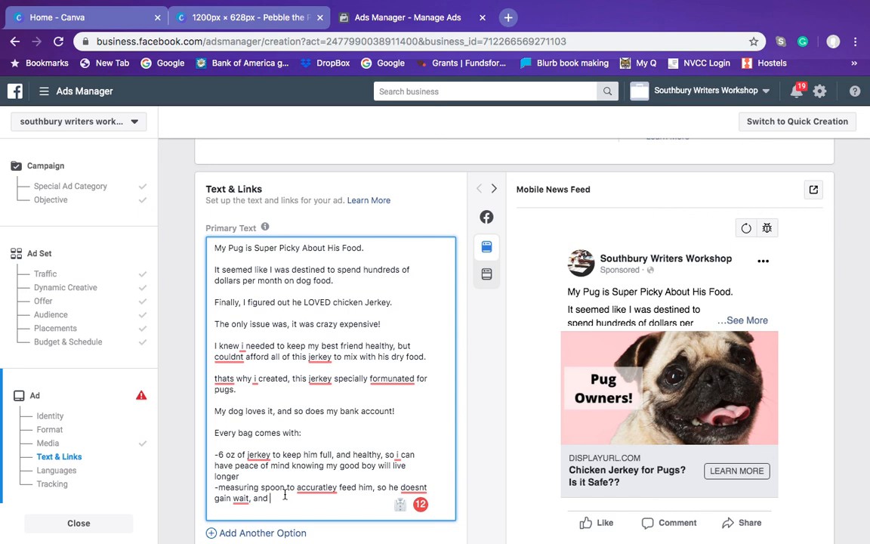
pyautogui.press('BackSpace')
pyautogui.press('BackSpace')
pyautogui.press('BackSpace')
pyautogui.press('BackSpace')
pyautogui.press('BackSpace')
pyautogui.press('BackSpace')
pyautogui.press('BackSpace')
pyautogui.press('BackSpace')
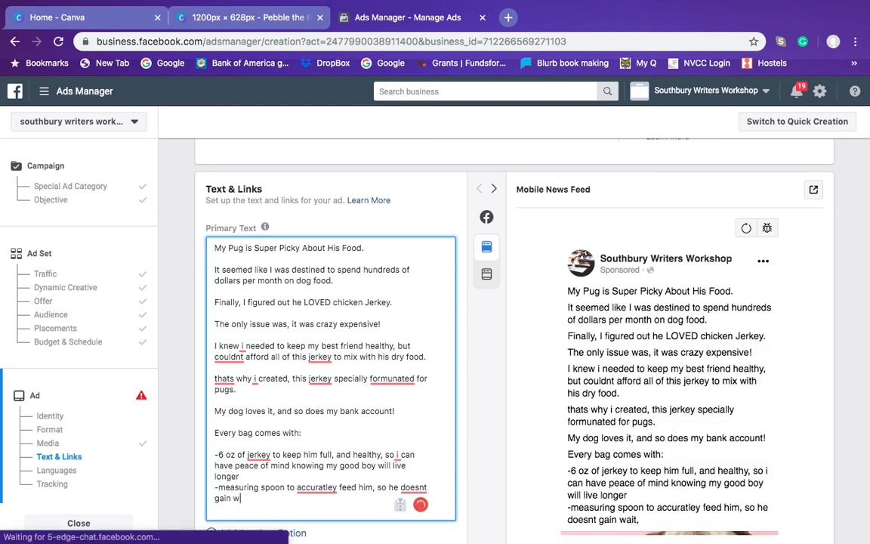
pyautogui.write('eight,')
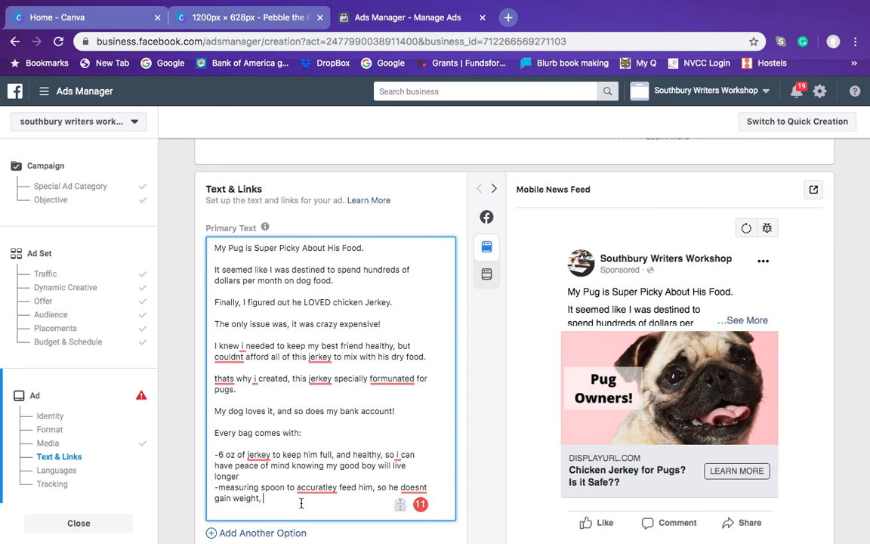
pyautogui.press('BackSpace')
pyautogui.write('.')
# Add a paragraph below the list: "This food is specially formulated for pug owners, who take their dogs health seriously".
pyautogui.press('Return')
pyautogui.press('Return')
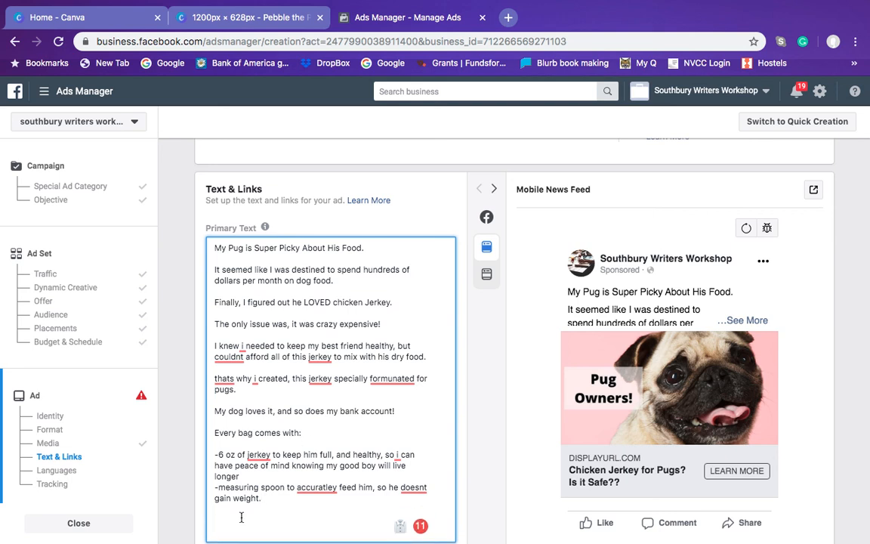
pyautogui.scroll(-1, 230, 525)
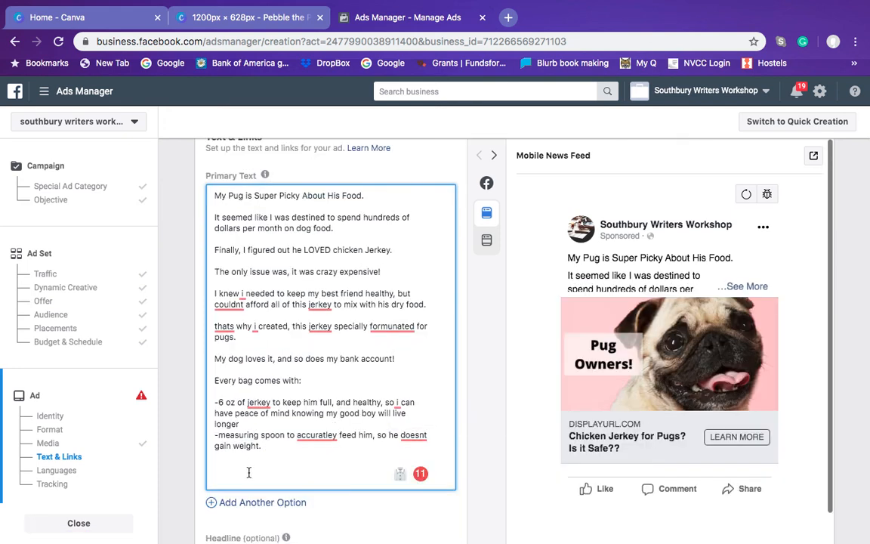
pyautogui.write('This food is specially formulated')
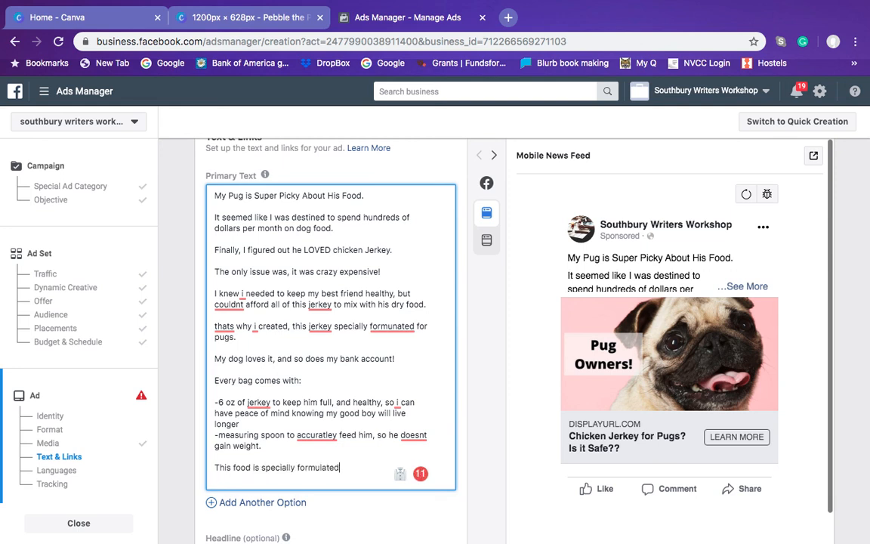
pyautogui.write(' for pet owners, wh')
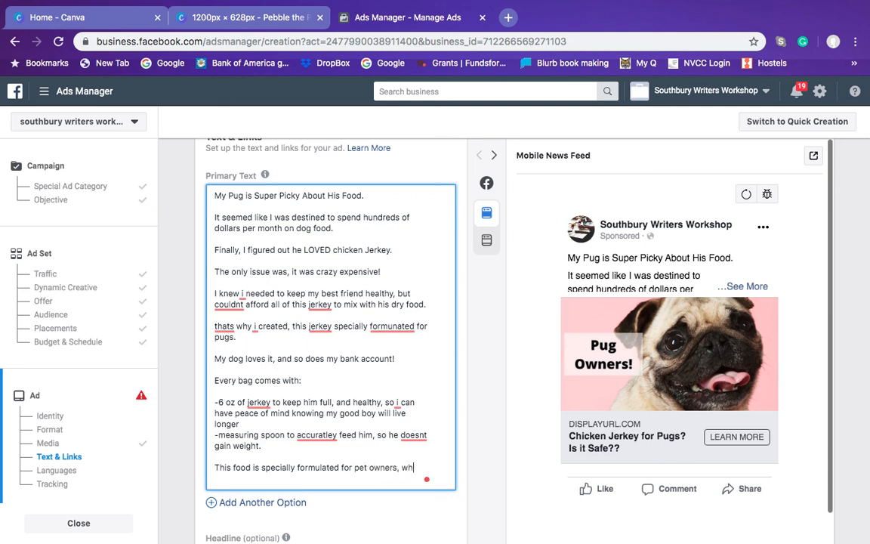
pyautogui.write('o take')
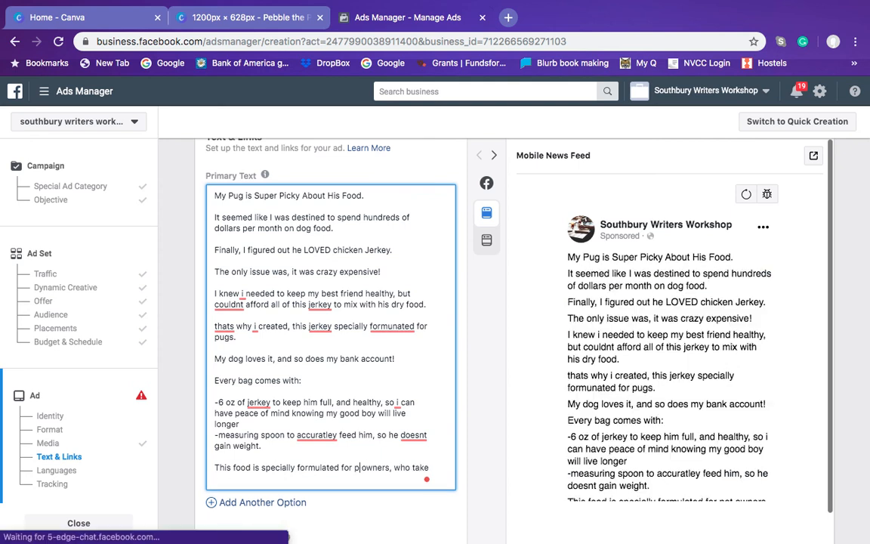
pyautogui.write('ug')
pyautogui.click(268, 481)
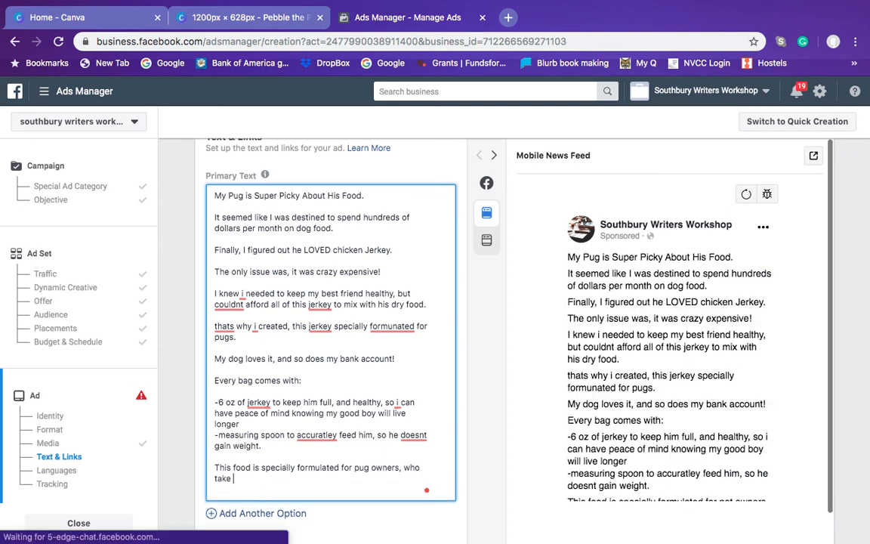
pyautogui.write('their dogs health serio')
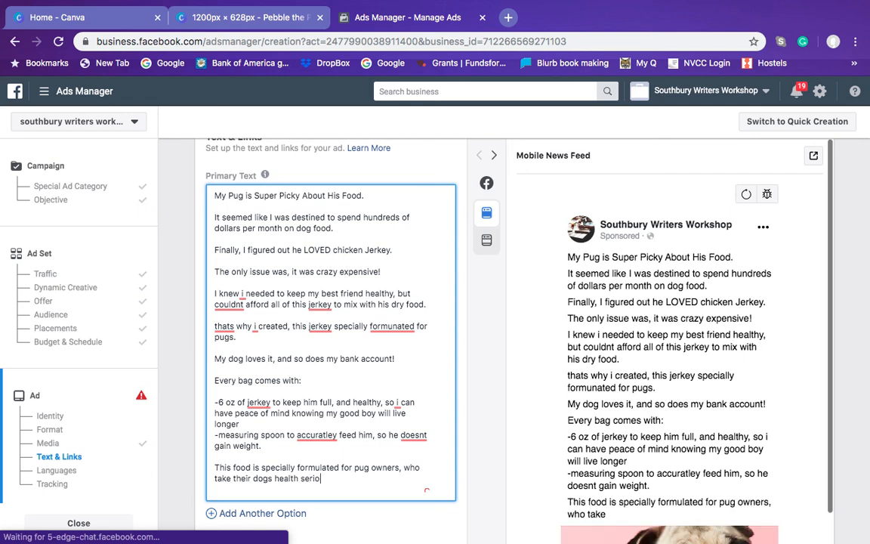
pyautogui.write('usly')
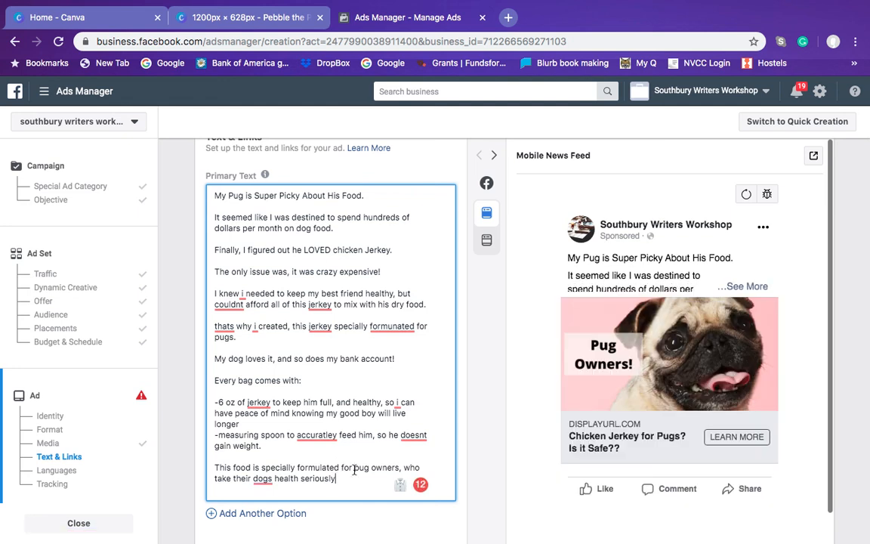
# Add a closing paragraph to the primary text: "Only 50 bags left, click the link to get yours, before time runs out".
pyautogui.press('Return')
pyautogui.press('Return')
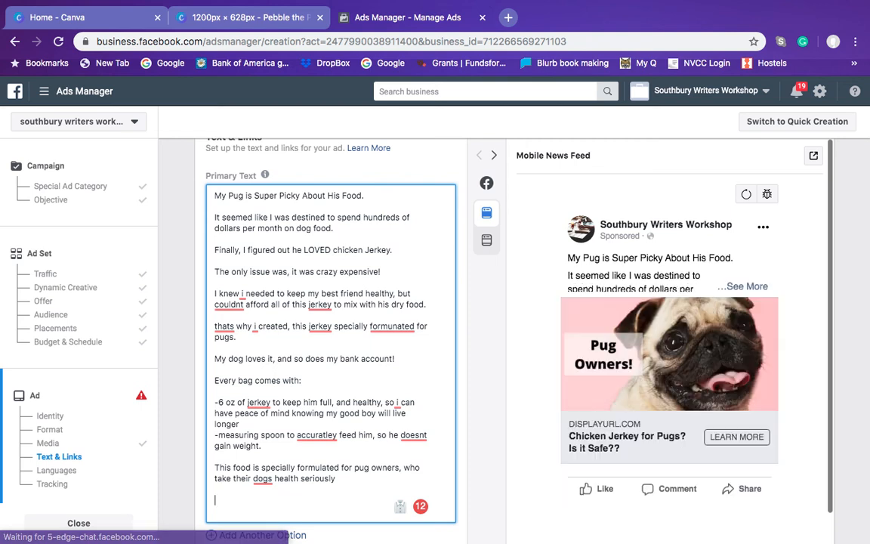
pyautogui.write('Only ')
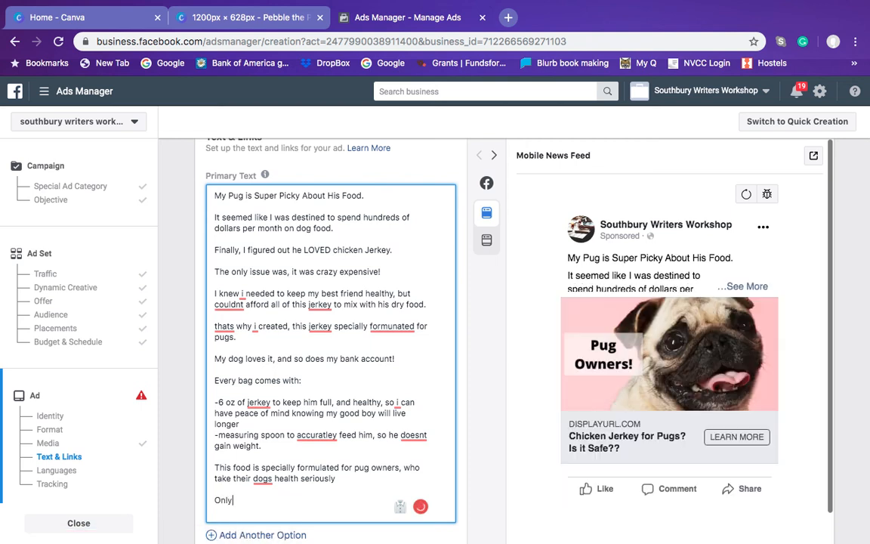
pyautogui.write('50 bags left, click t')
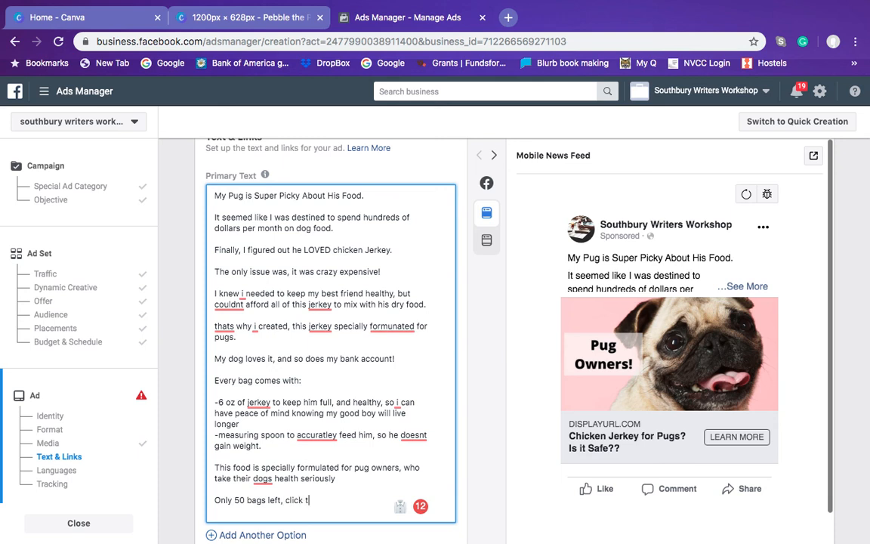
pyautogui.write('he link to get yours, before time runs out')
# Finish the primary text with a separate link placeholder line reading "-->(link)".
pyautogui.press('Return')
pyautogui.press('Return')
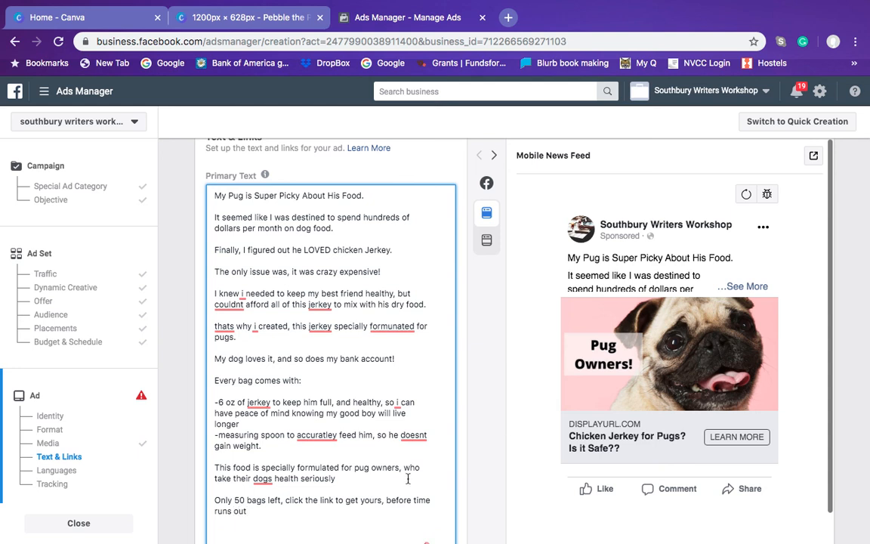
pyautogui.write('--')
pyautogui.scroll(-1, 252, 529)
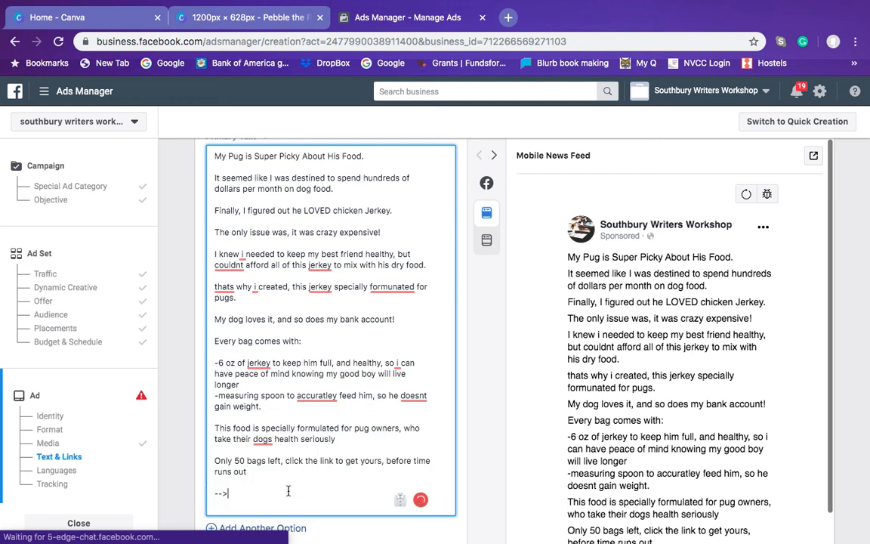
pyautogui.write('(')
pyautogui.write('link)')
pyautogui.click(484, 396)
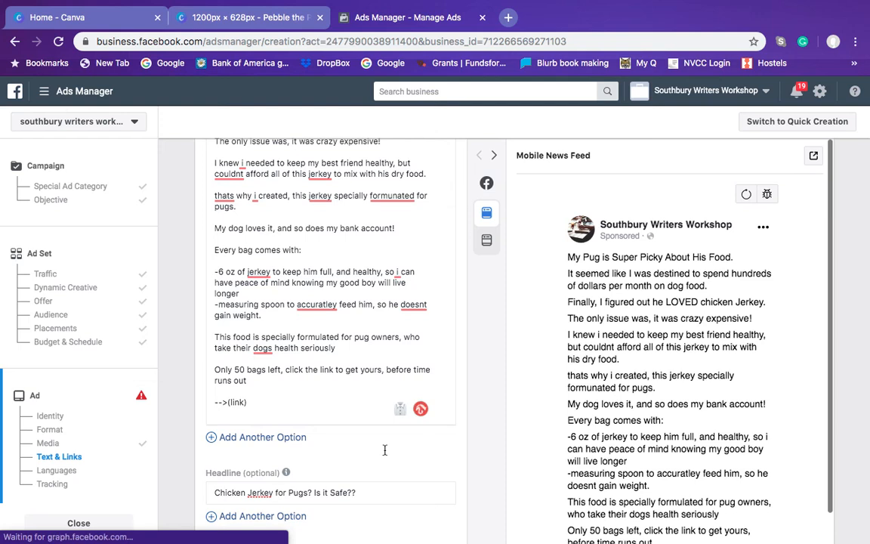
# Look through the available call-to-action options for the ad, and close the list without changing the selection.
pyautogui.scroll(-4, 385, 449)
pyautogui.scroll(-3, 348, 405)
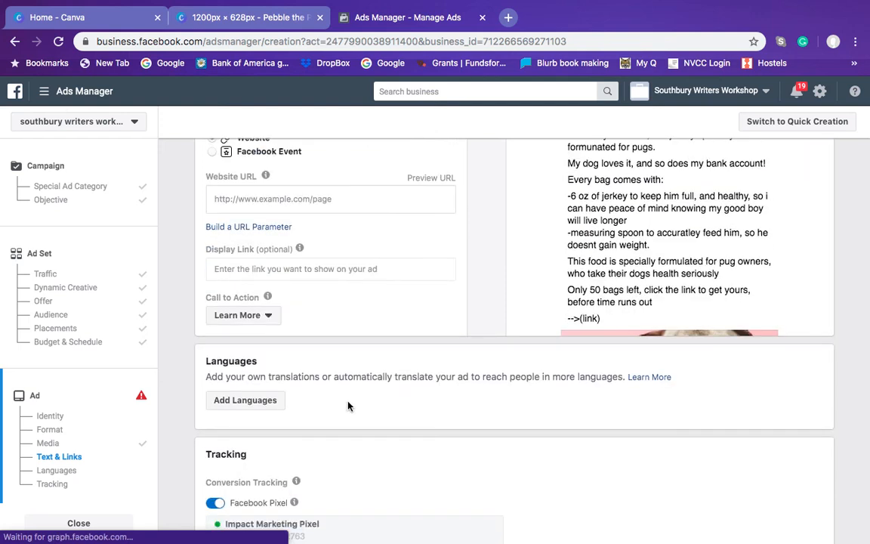
pyautogui.scroll(-1, 283, 198)
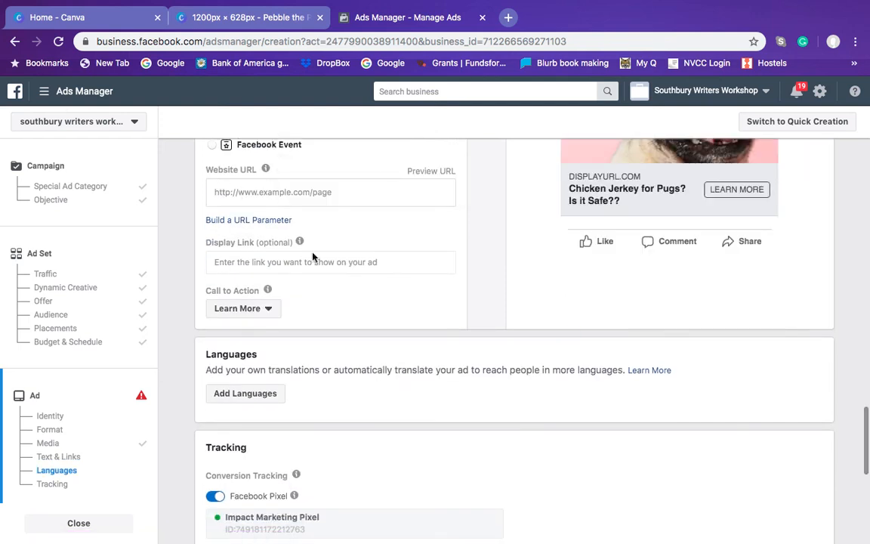
pyautogui.click(260, 308)
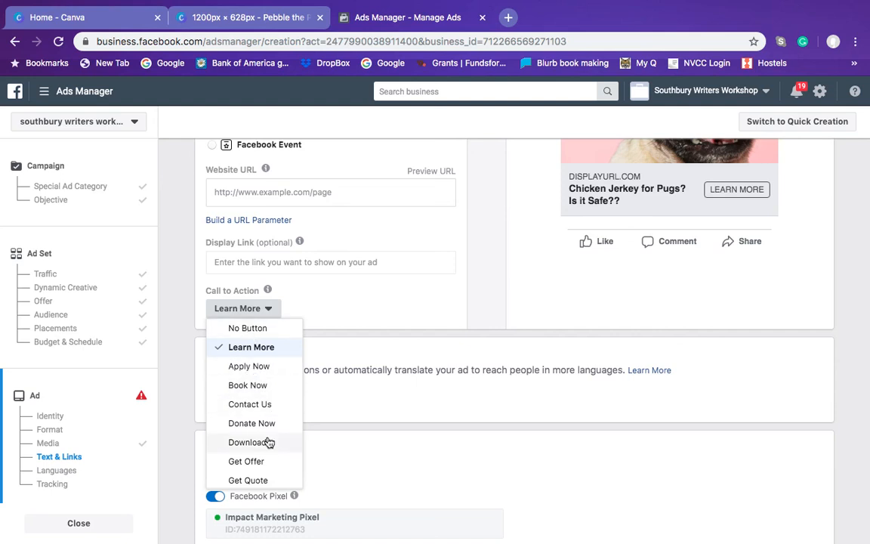
pyautogui.scroll(-2, 268, 457)
pyautogui.scroll(-3, 268, 457)
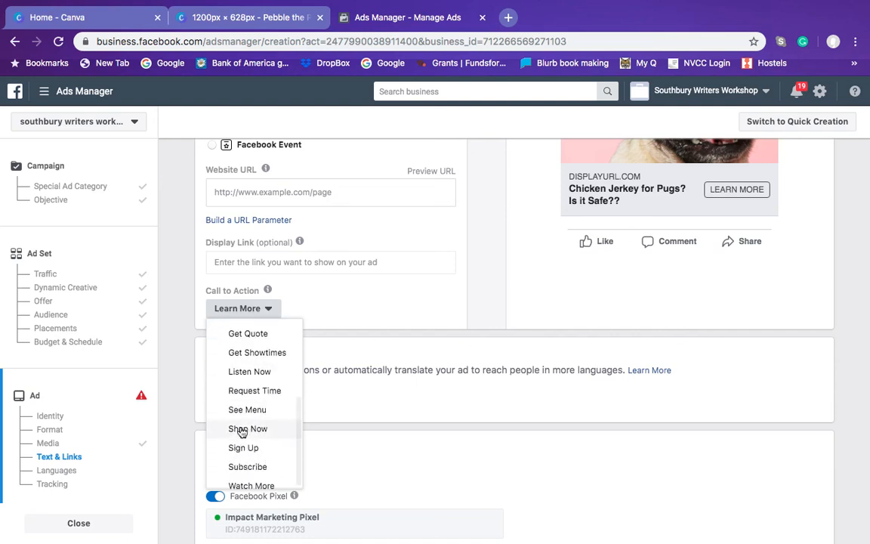
pyautogui.scroll(-1, 257, 458)
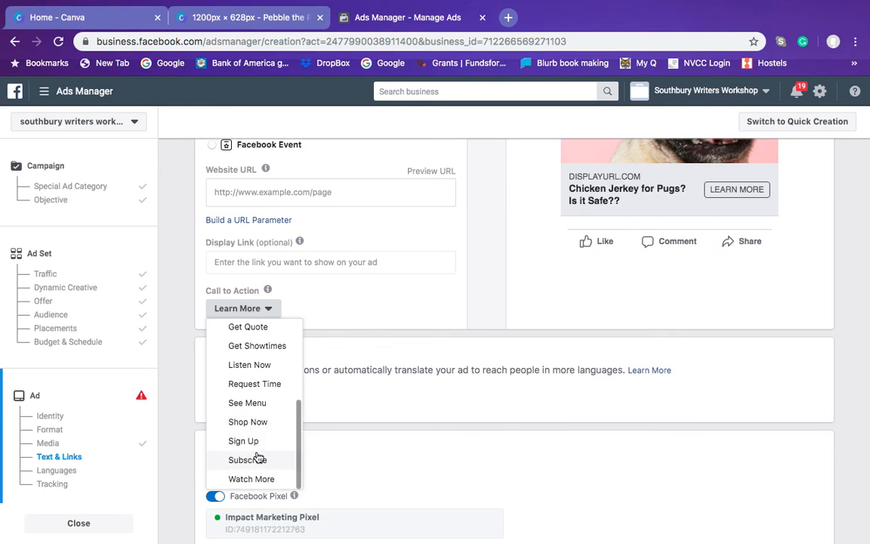
pyautogui.scroll(5, 258, 457)
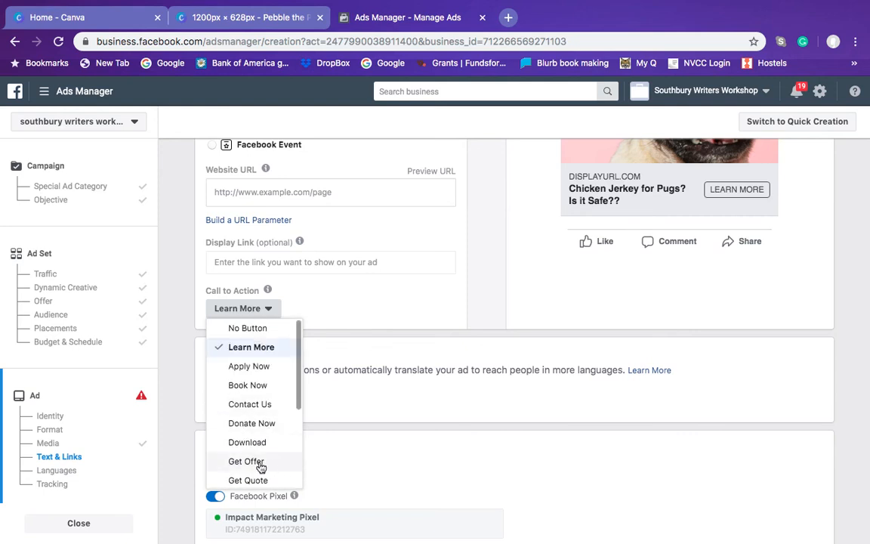
pyautogui.scroll(-5, 259, 454)
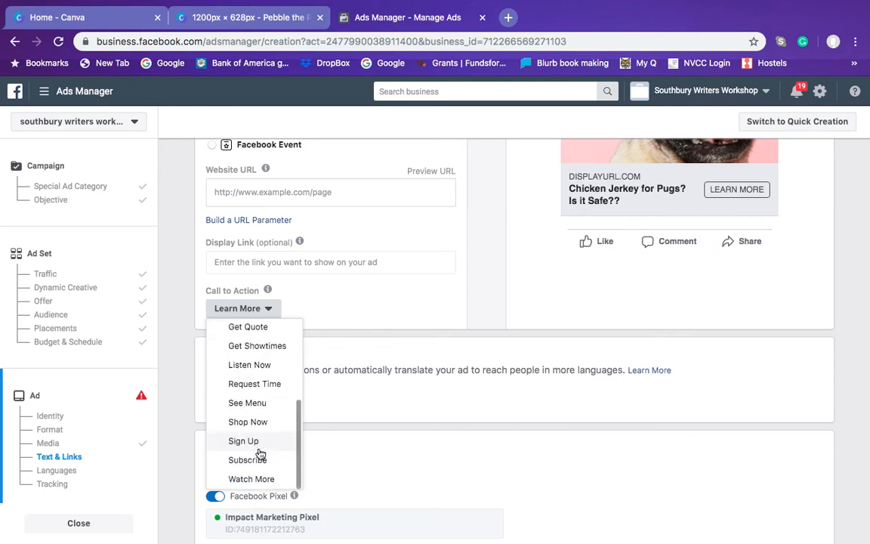
pyautogui.scroll(5, 258, 454)
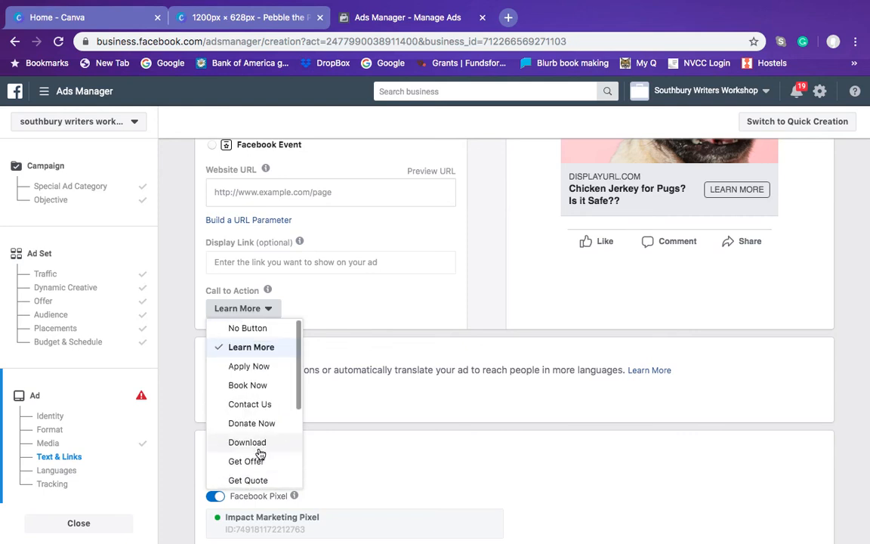
pyautogui.click(362, 322)
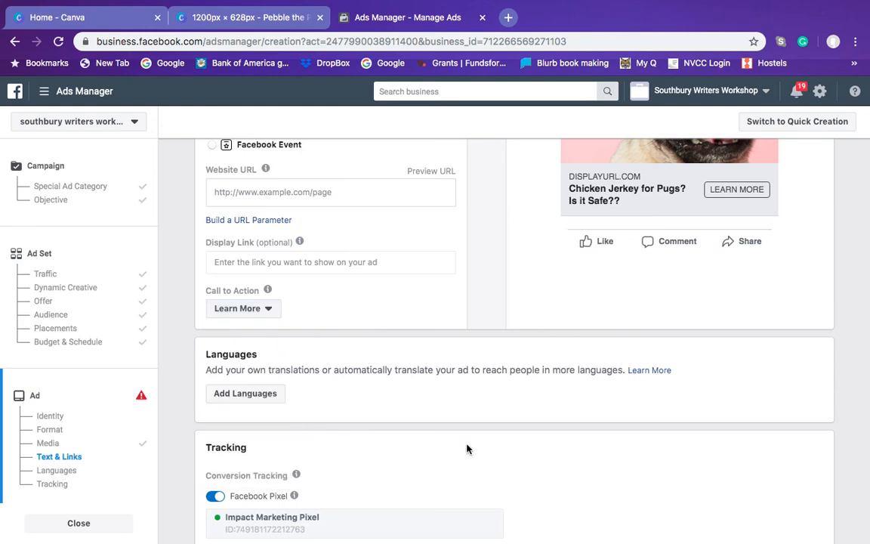
# Review the ad's conversion tracking settings, along with its preview, headline and destination fields.
pyautogui.scroll(-1, 466, 450)
pyautogui.scroll(-3, 466, 449)
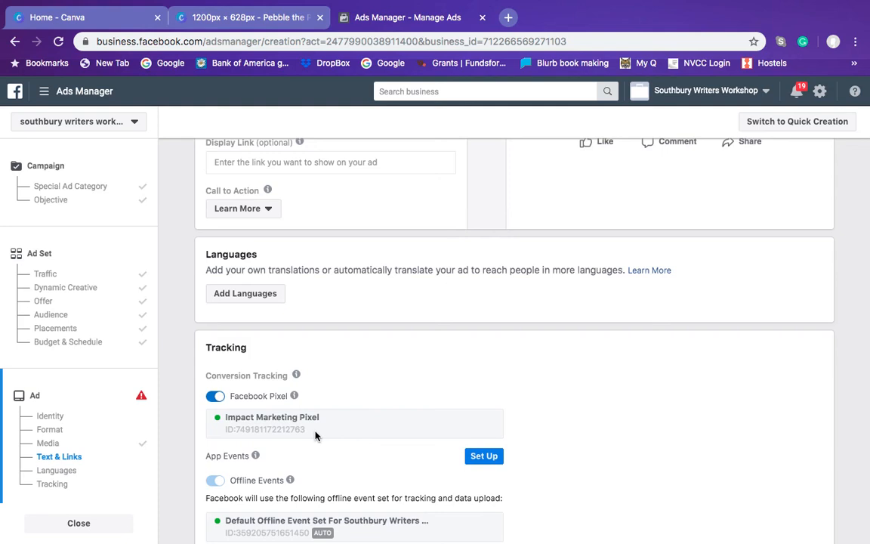
pyautogui.moveTo(296, 375)
pyautogui.scroll(1, 495, 200)
pyautogui.scroll(6, 495, 199)
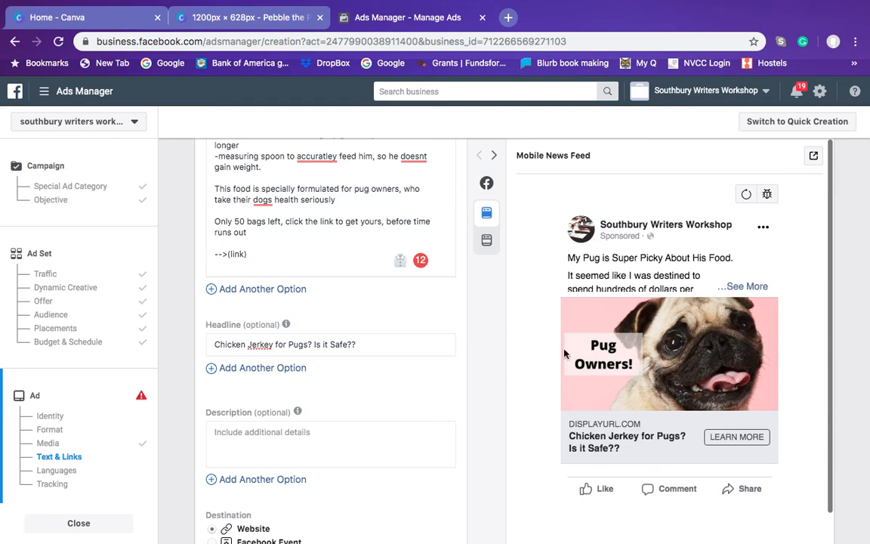
pyautogui.scroll(-2, 464, 451)
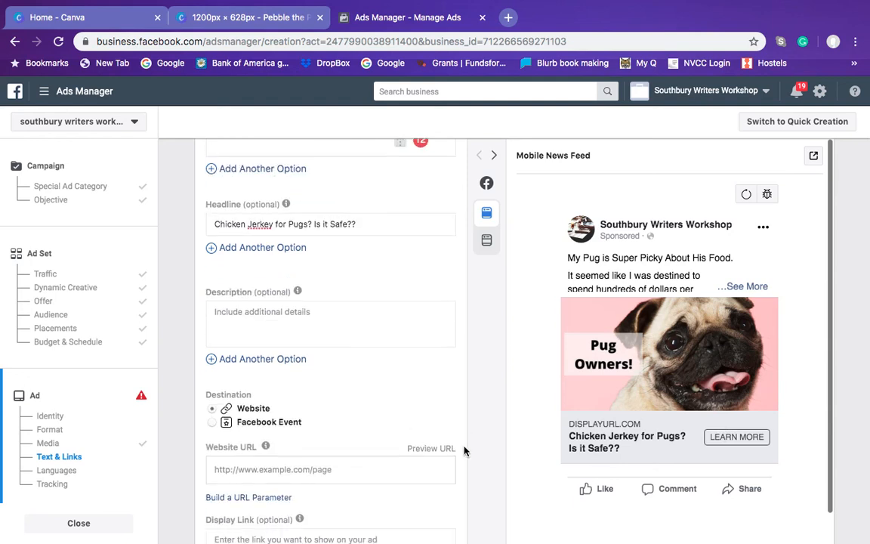
pyautogui.scroll(-6, 464, 451)
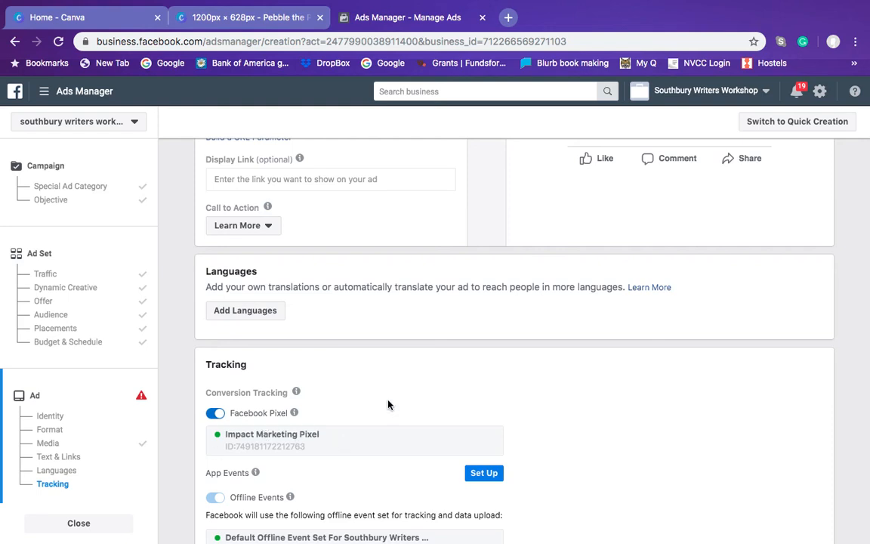
pyautogui.scroll(3, 387, 404)
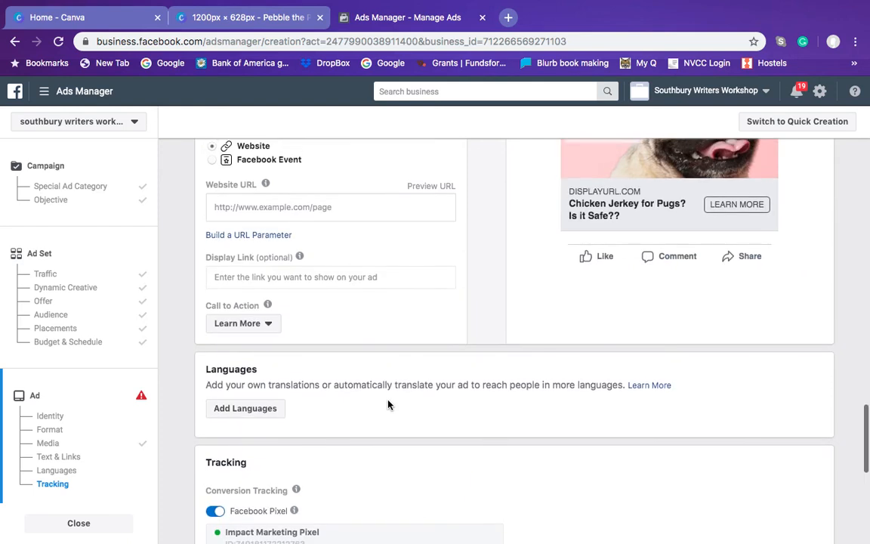
# Check the finished ad copy and mobile preview against the tracking section, including the Facebook Pixel and offline event settings.
pyautogui.scroll(10, 483, 277)
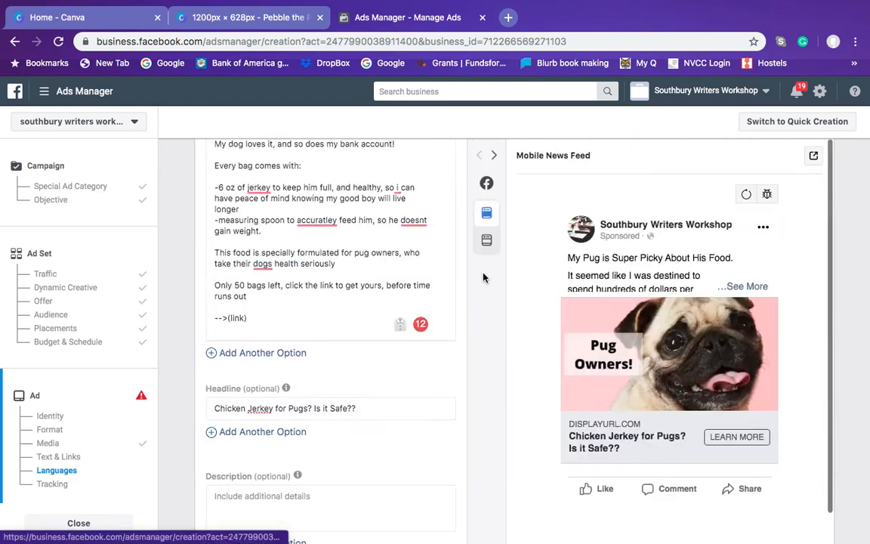
pyautogui.scroll(-15, 483, 277)
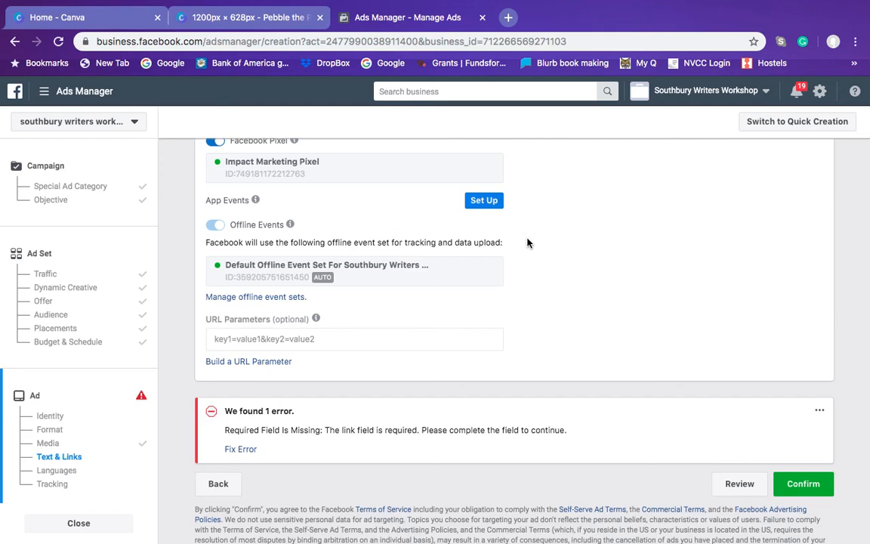
pyautogui.scroll(5, 524, 231)
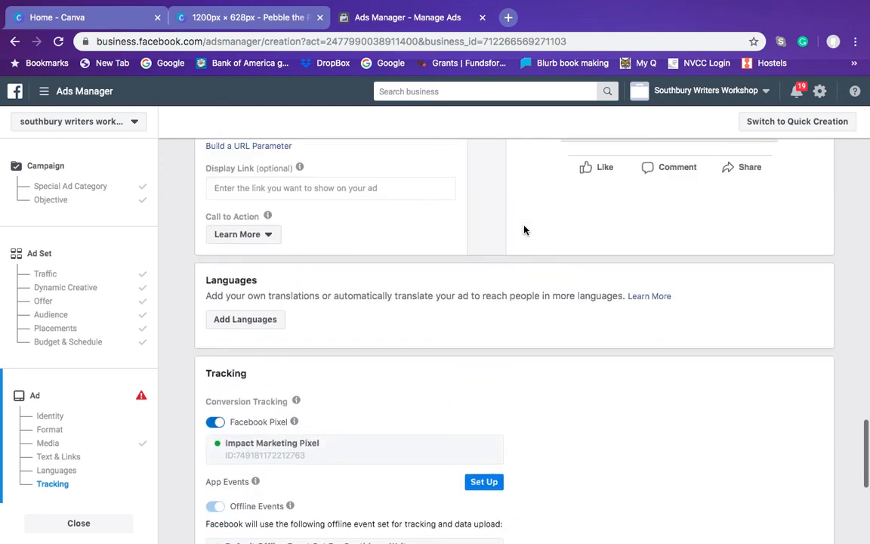
pyautogui.scroll(-1, 554, 355)
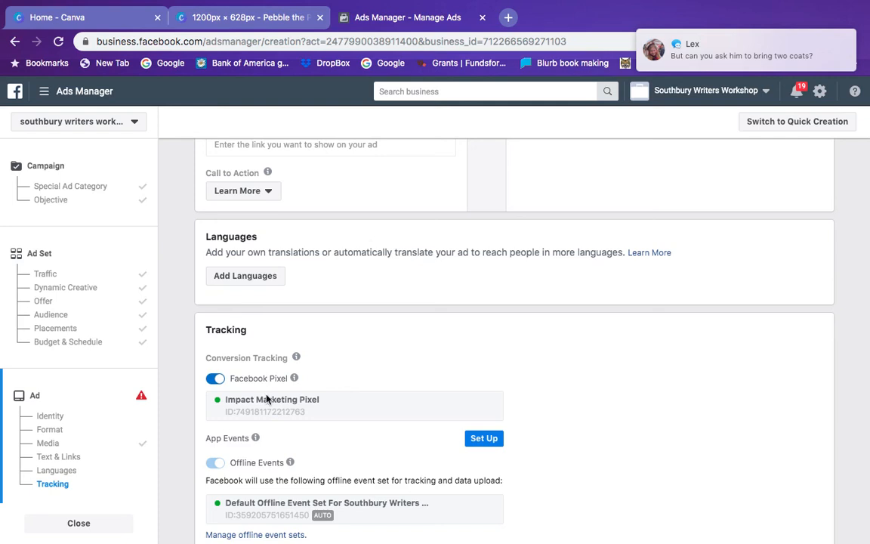
pyautogui.scroll(5, 429, 379)
pyautogui.scroll(2, 429, 378)
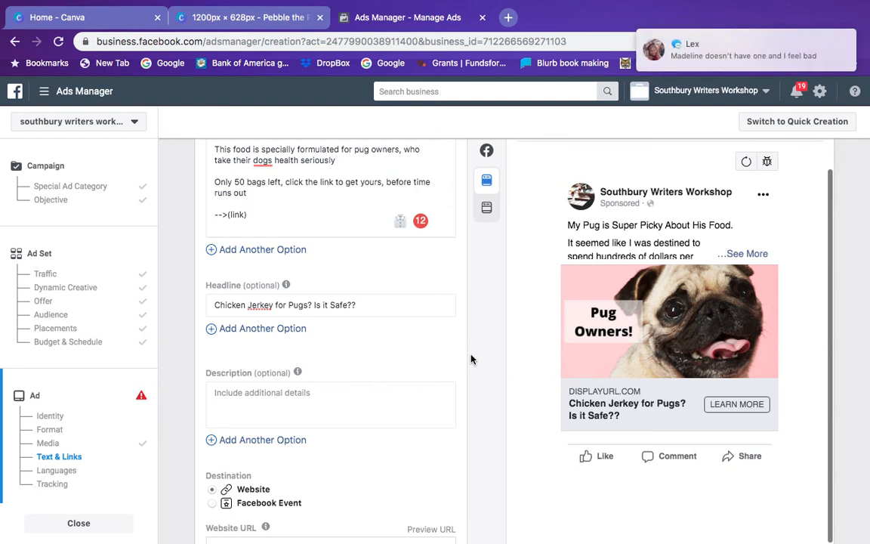
pyautogui.scroll(-4, 470, 358)
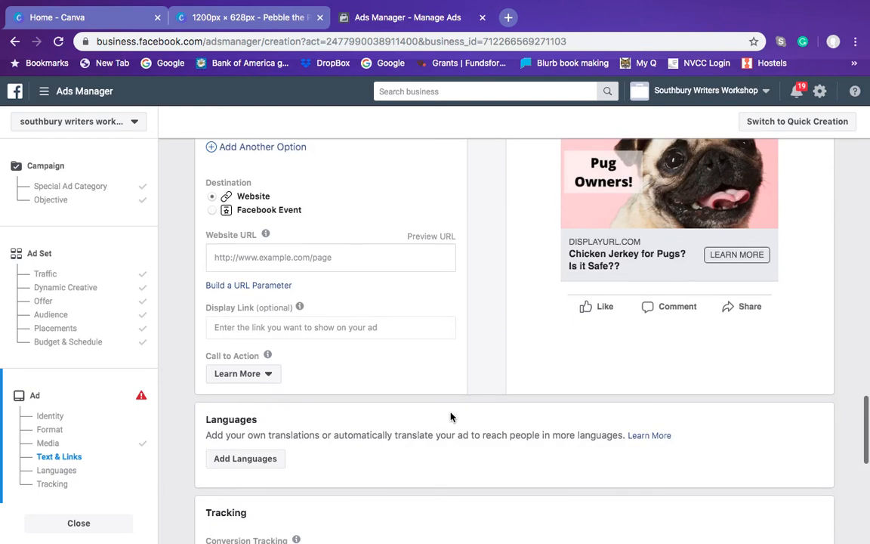
# Open the pre-confirmation review of the draft campaign, read through its ad set and ad details, and close it without confirming.
pyautogui.scroll(-3, 460, 385)
pyautogui.scroll(-3, 591, 431)
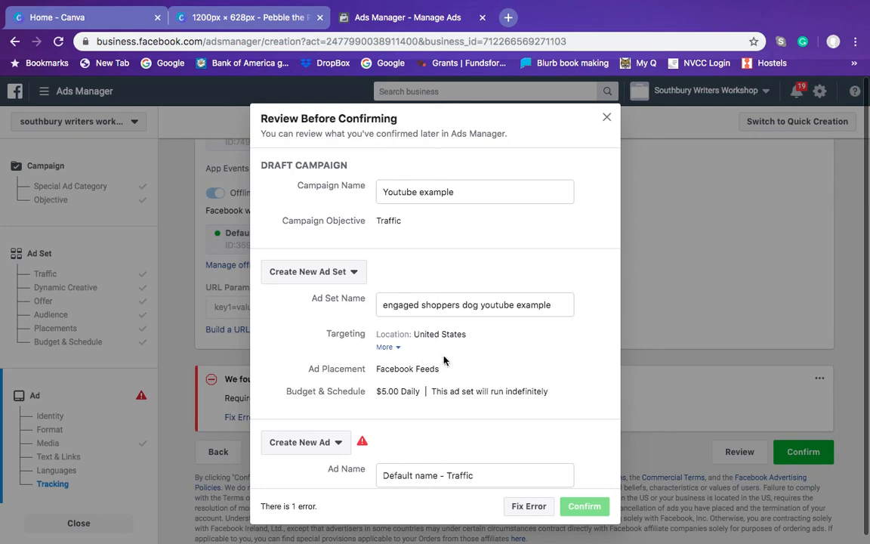
pyautogui.scroll(-5, 446, 355)
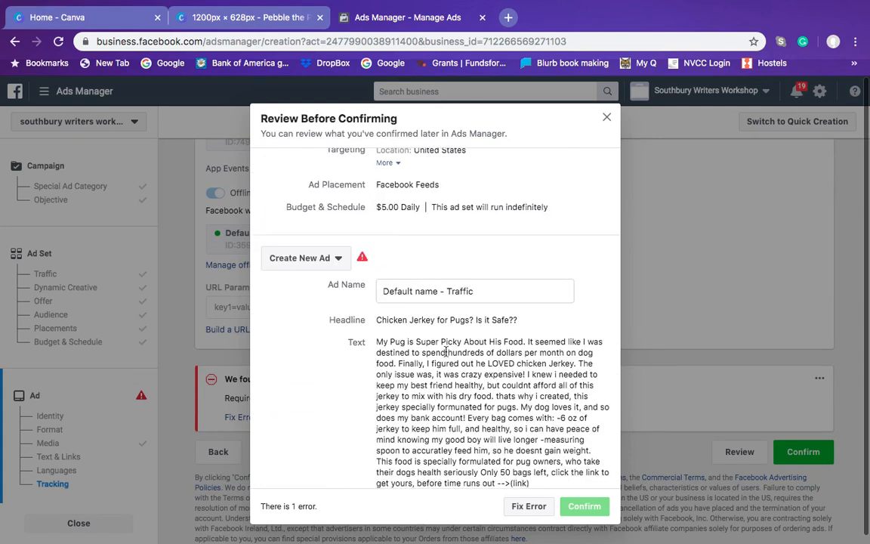
pyautogui.scroll(5, 446, 351)
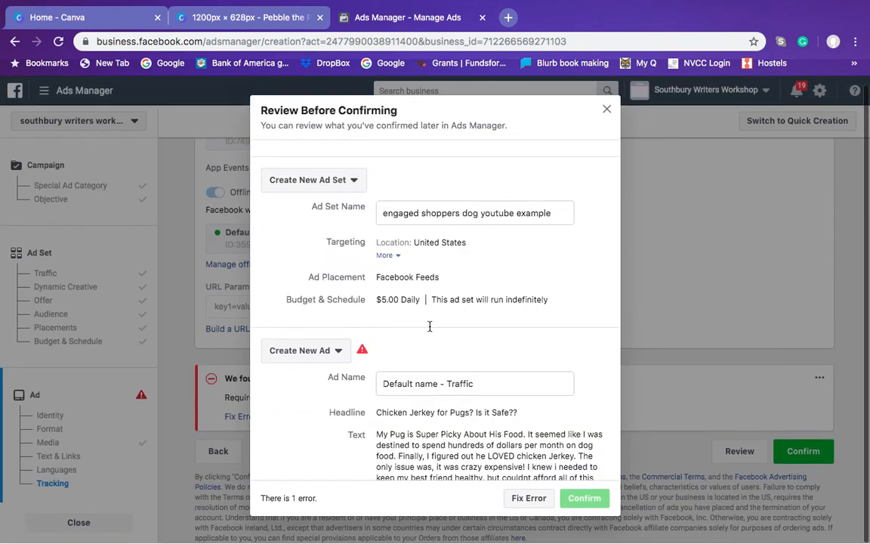
pyautogui.click(606, 110)
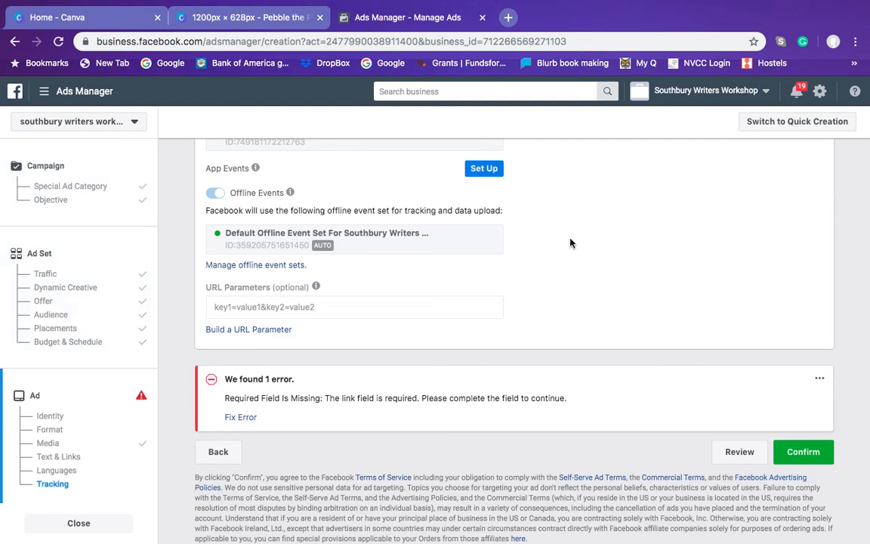
# Read back over the ad's headline, primary text, mobile news feed preview and pug image.
pyautogui.scroll(10, 583, 223)
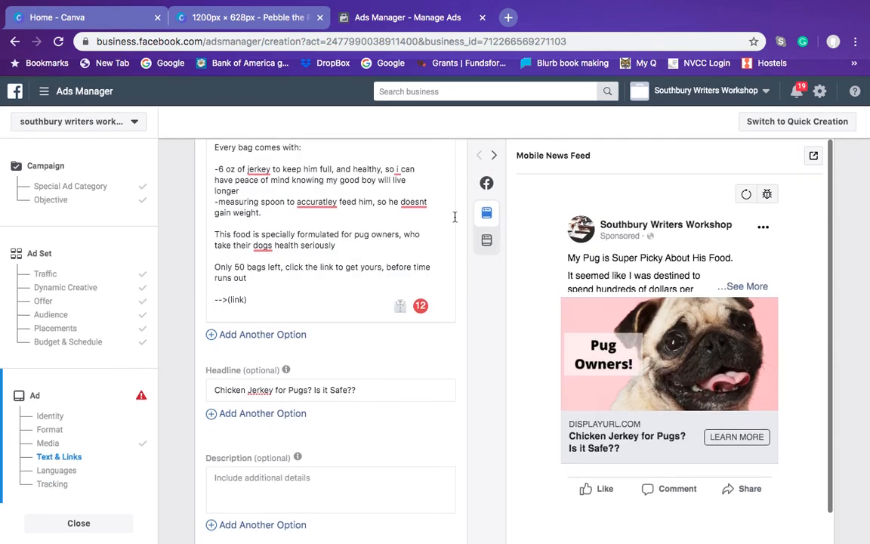
pyautogui.scroll(5, 559, 174)
pyautogui.scroll(2, 567, 170)
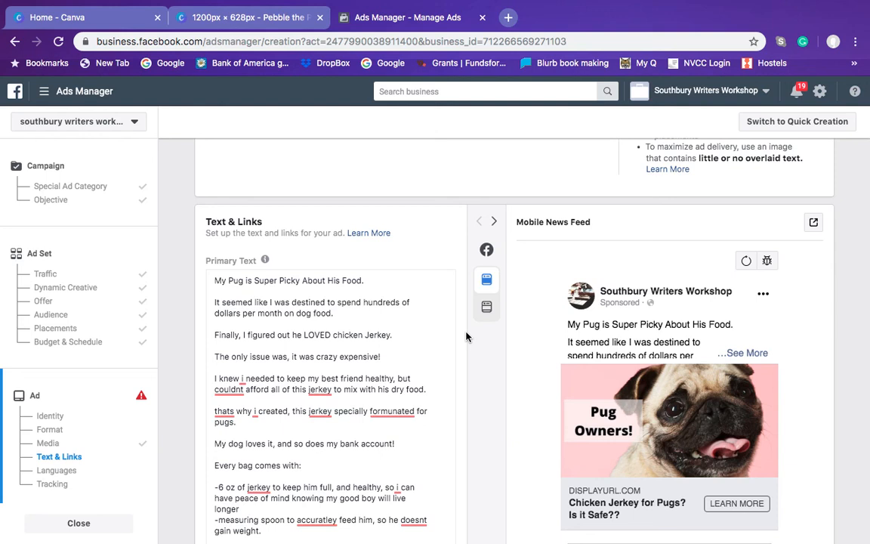
pyautogui.scroll(5, 466, 337)
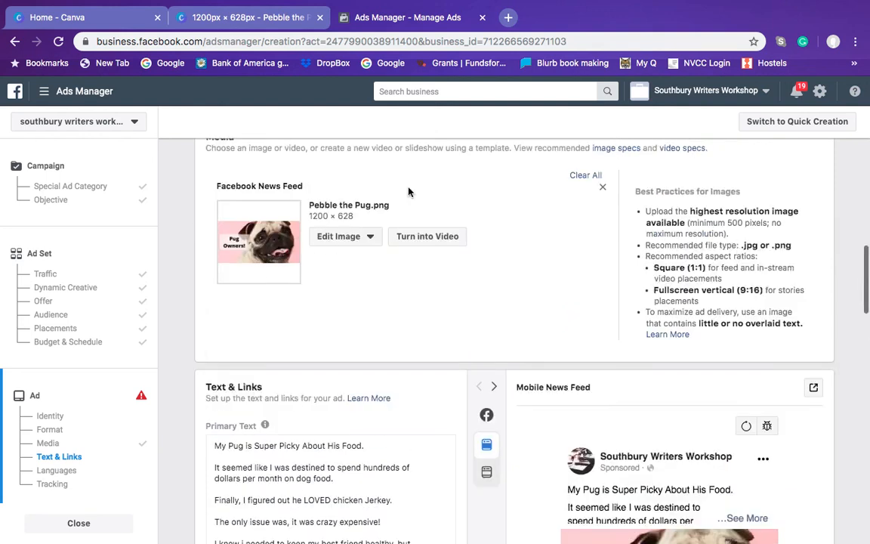